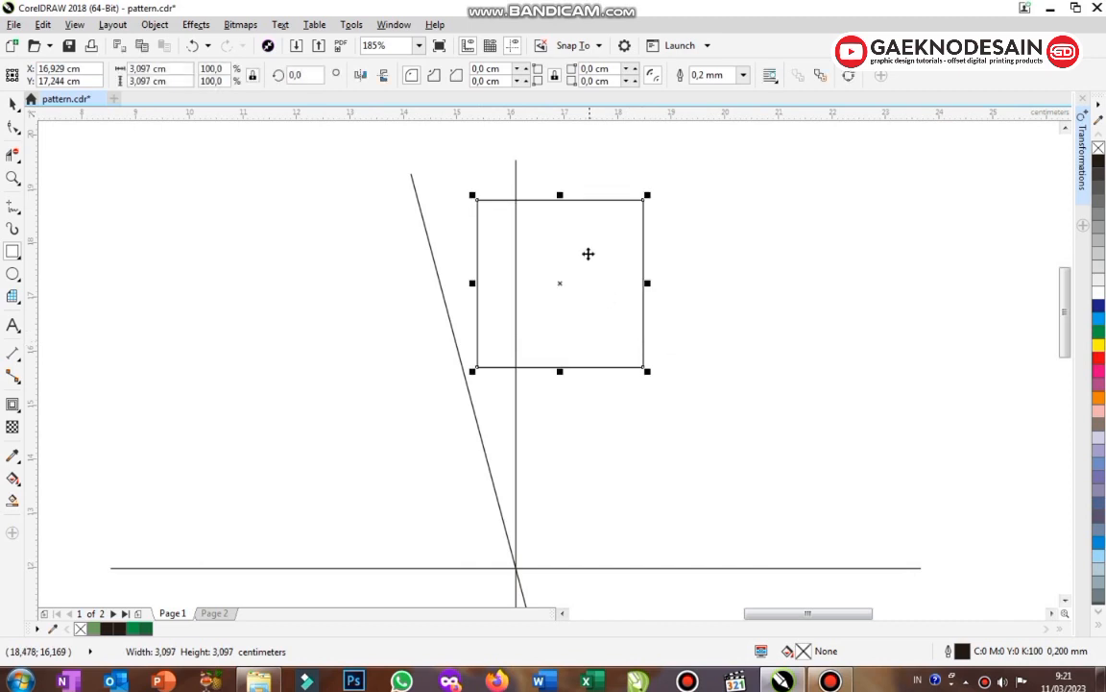
Move the 3.097 cm square so its lower-left corner sits on the slanted line
click(579, 251)
click(587, 255)
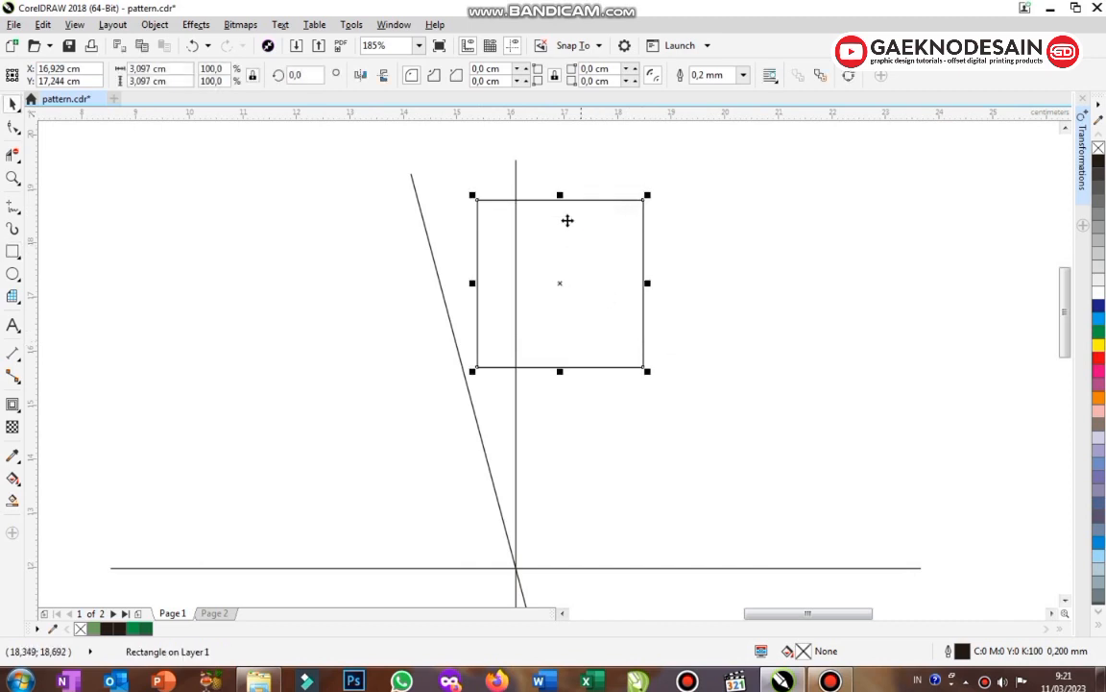
drag(477, 367, 456, 346)
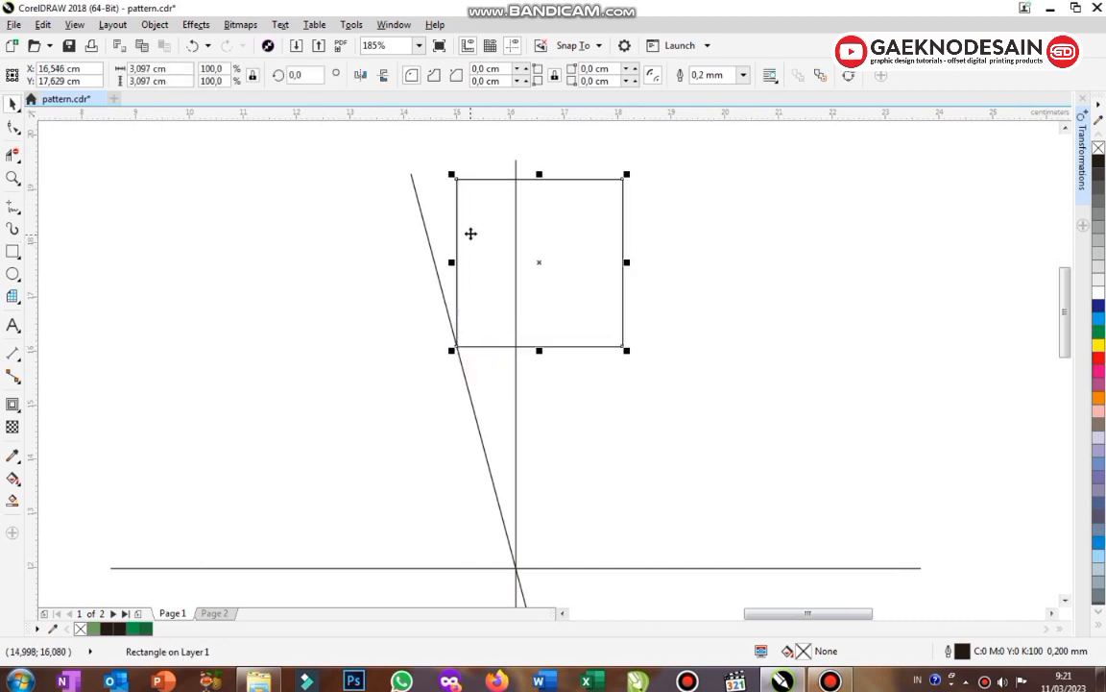
Rotate a copy of the square about its lower-left corner to align with the slanted line, and delete the upright original
click(452, 176)
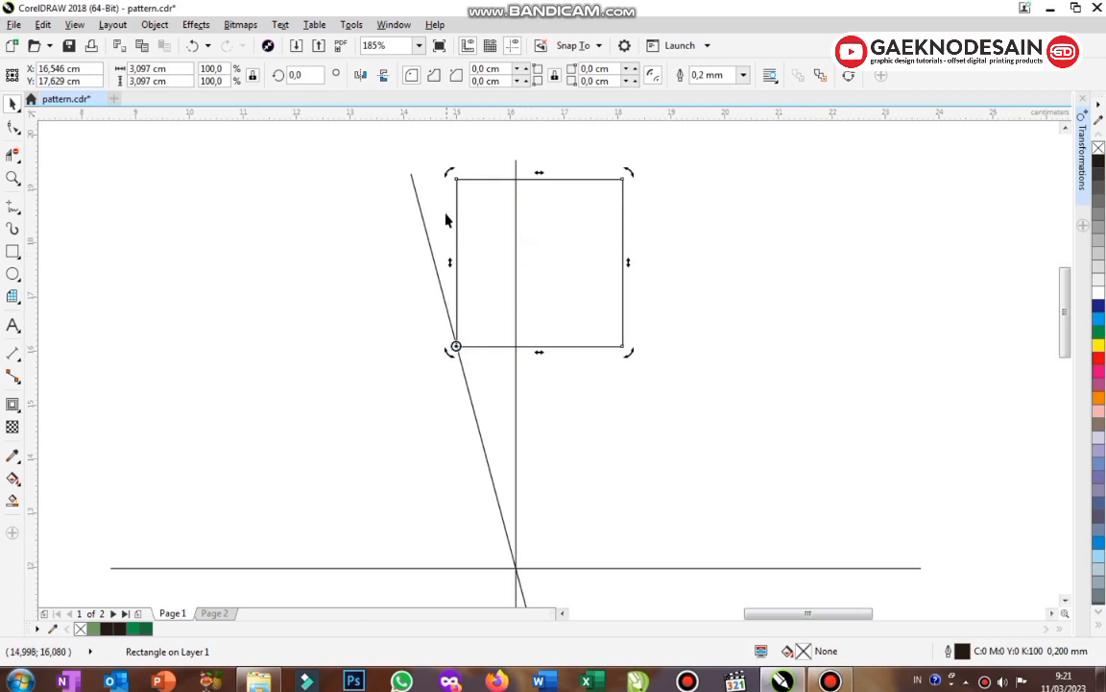
drag(447, 174, 403, 163)
right_click(402, 163)
click(516, 163)
click(655, 142)
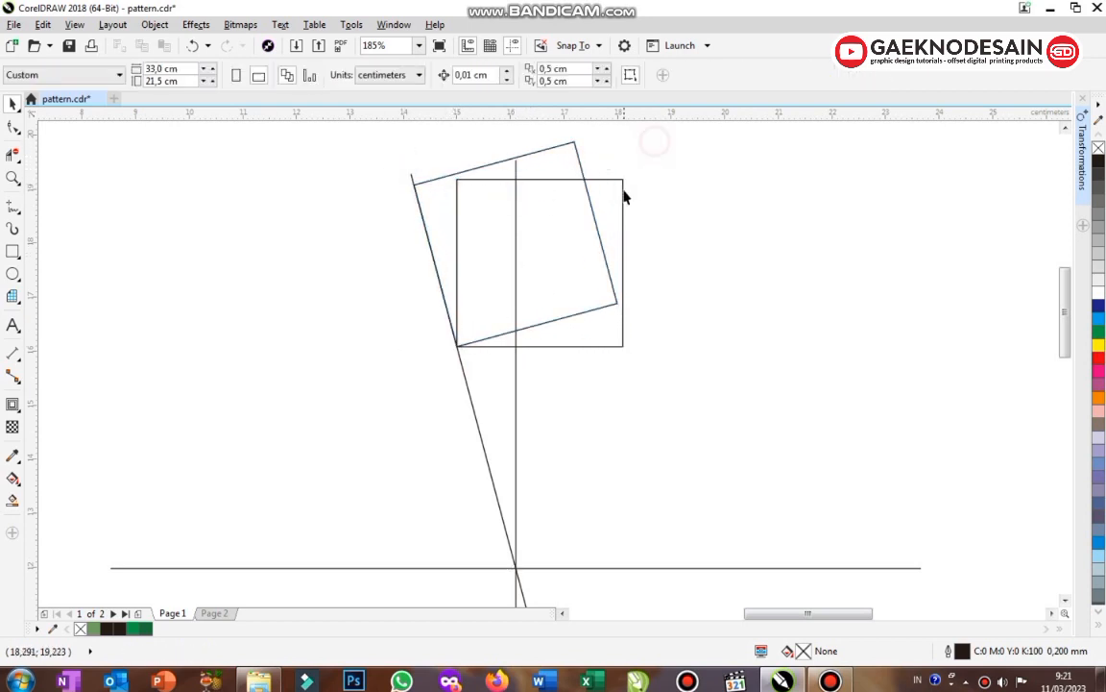
click(623, 192)
key(Delete)
Scale the tilted square to about 86.9% and snap its upper-left corner back onto the slanted line
drag(571, 195, 573, 208)
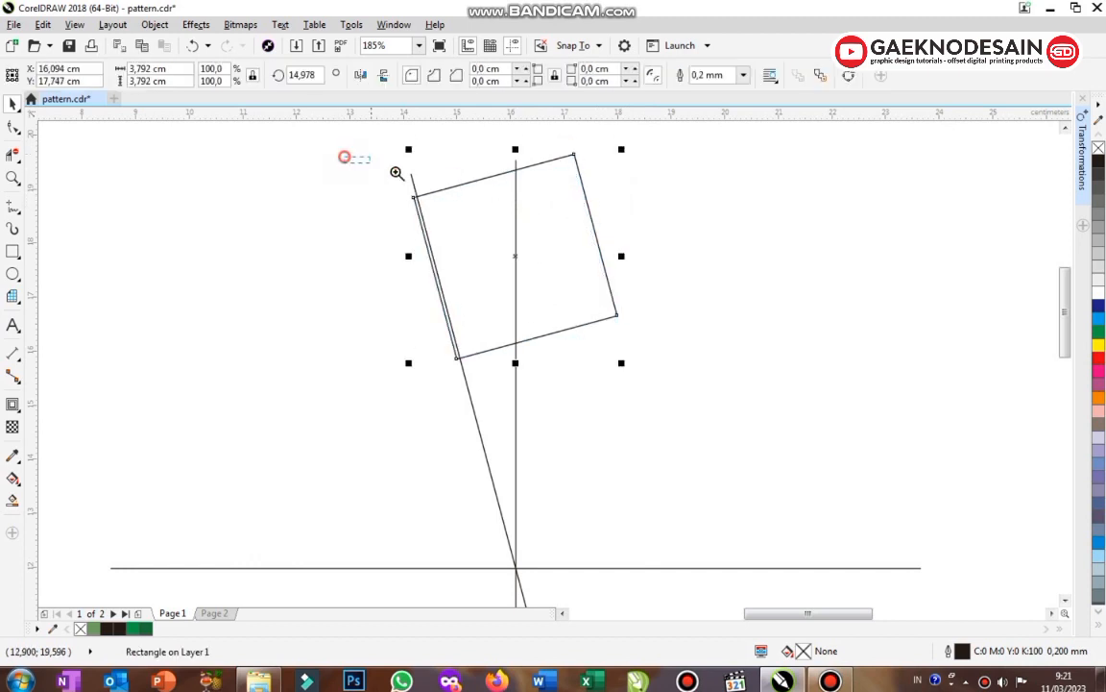
drag(396, 172, 715, 264)
drag(802, 195, 727, 268)
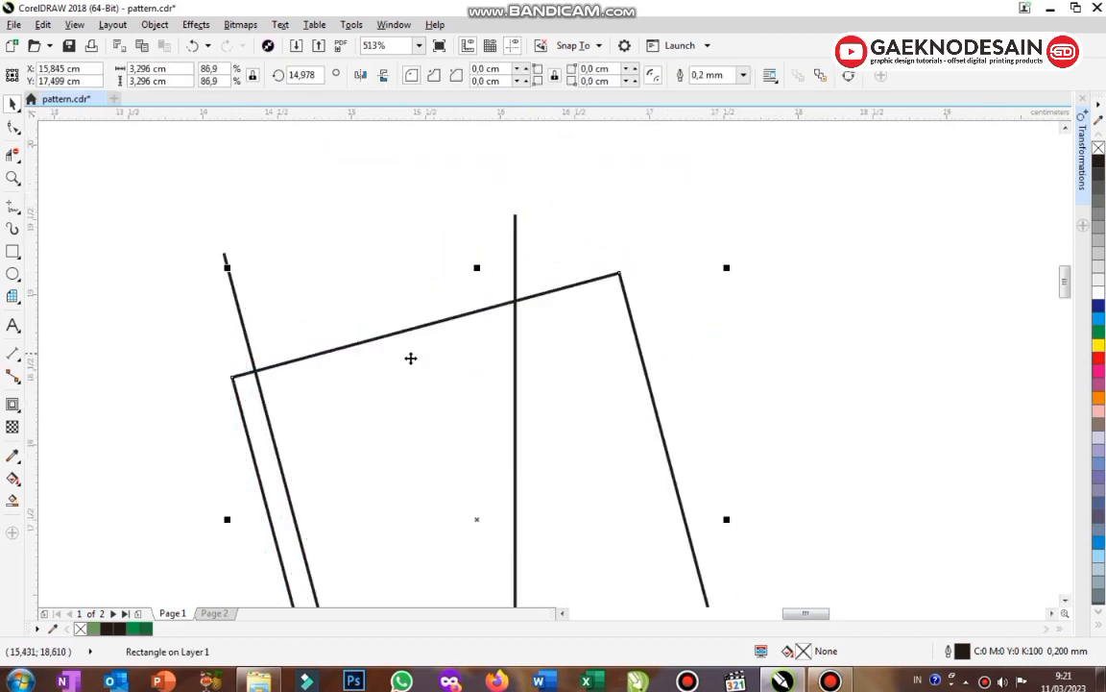
drag(410, 358, 424, 340)
drag(247, 362, 250, 349)
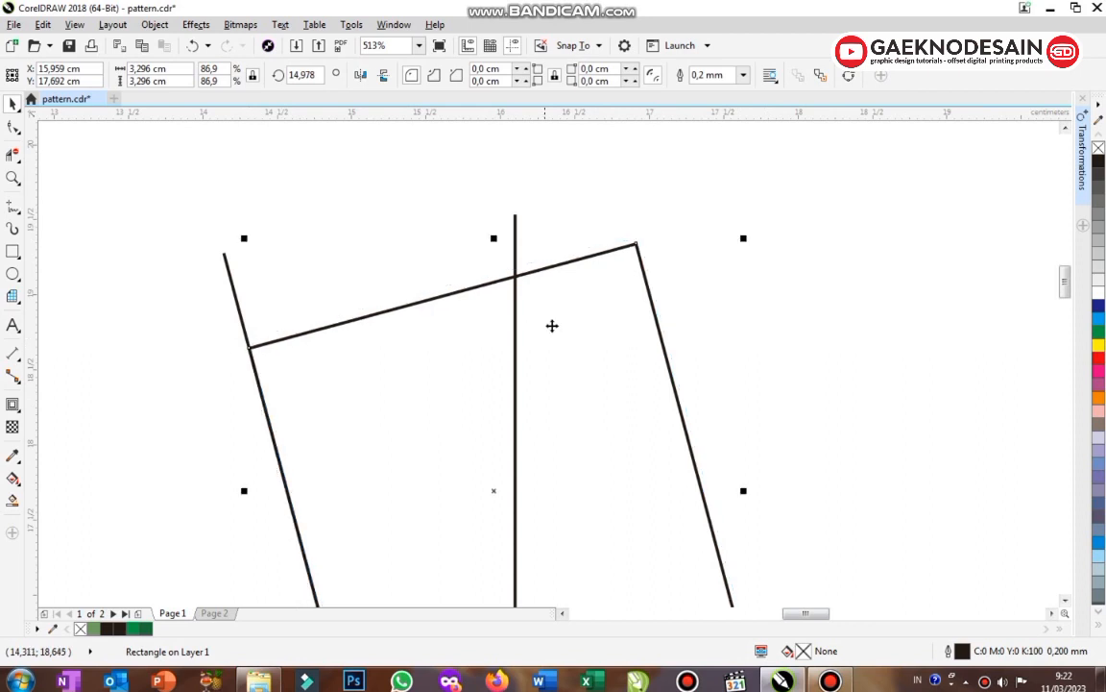
Add a one-step inside contour with an offset of about 0.547 cm to the tilted square
click(699, 244)
scroll(675, 269, down, 3)
key(F2)
drag(733, 415, 732, 415)
click(629, 331)
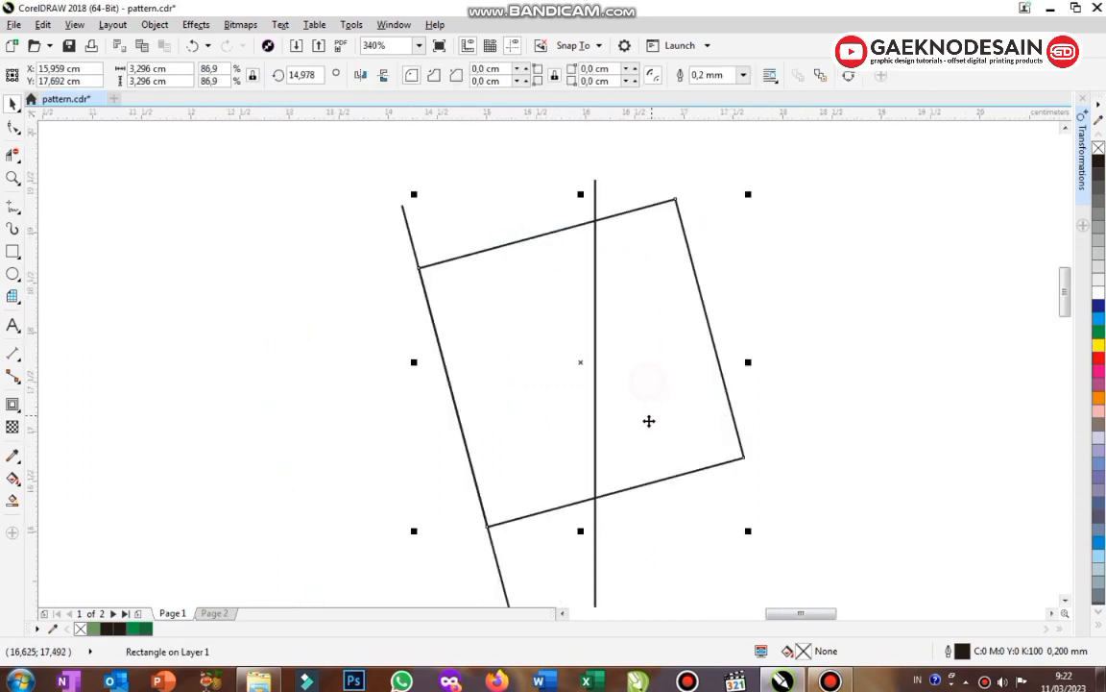
click(12, 405)
drag(458, 262, 474, 285)
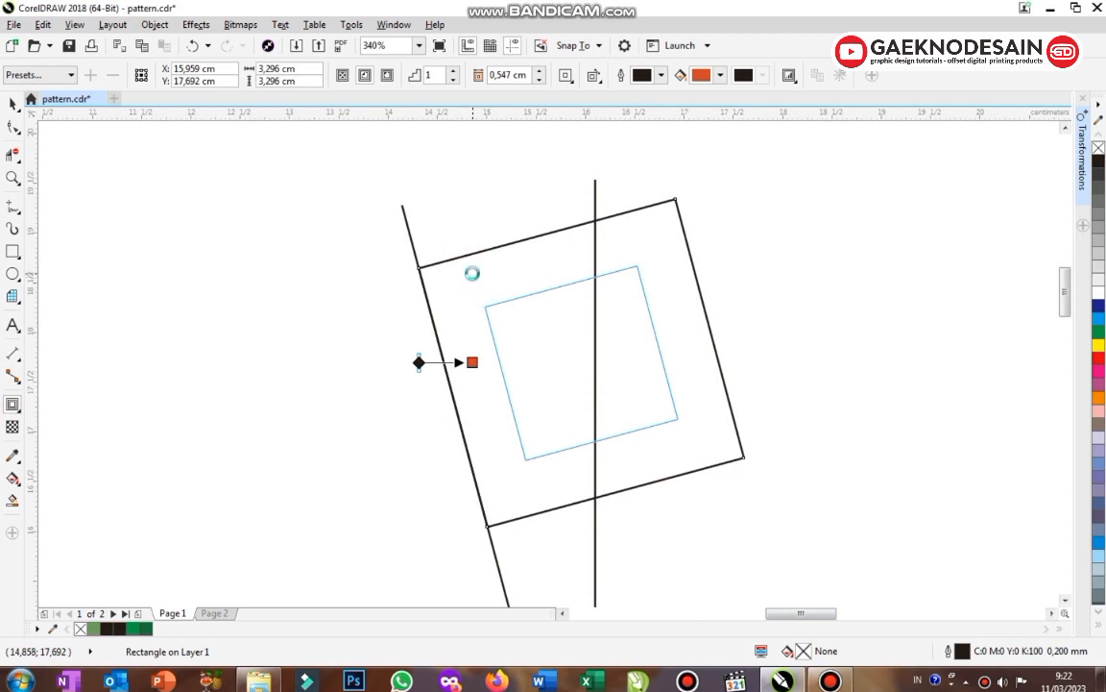
key(space)
Scale the contoured square down to about 2.881 cm overall and snap its upper-left corner onto the slanted line
drag(748, 195, 707, 234)
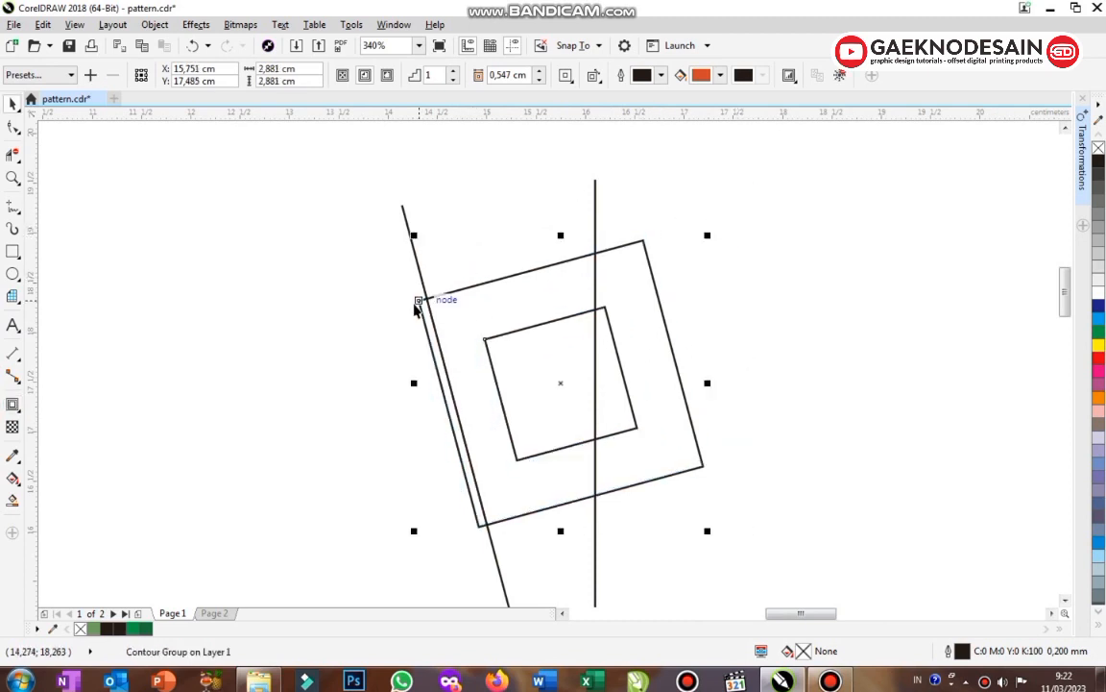
drag(422, 293, 415, 253)
click(773, 242)
Set the contour offset of the tilted square to 0.4 cm
click(554, 257)
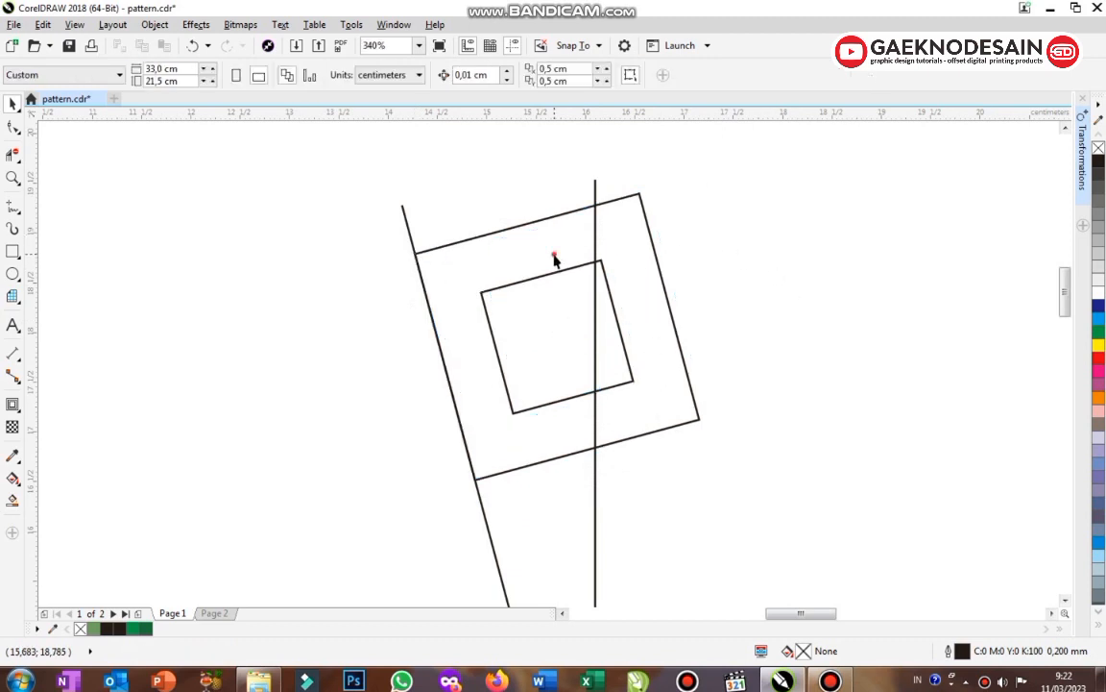
click(548, 284)
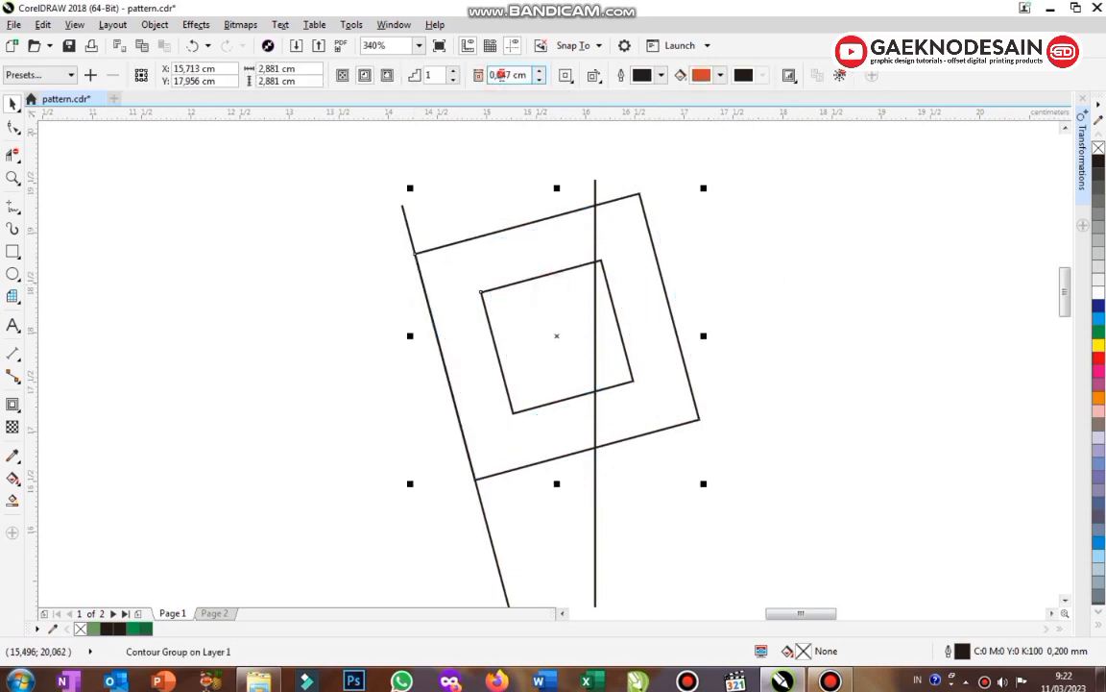
click(504, 75)
text(0,4)
key(Return)
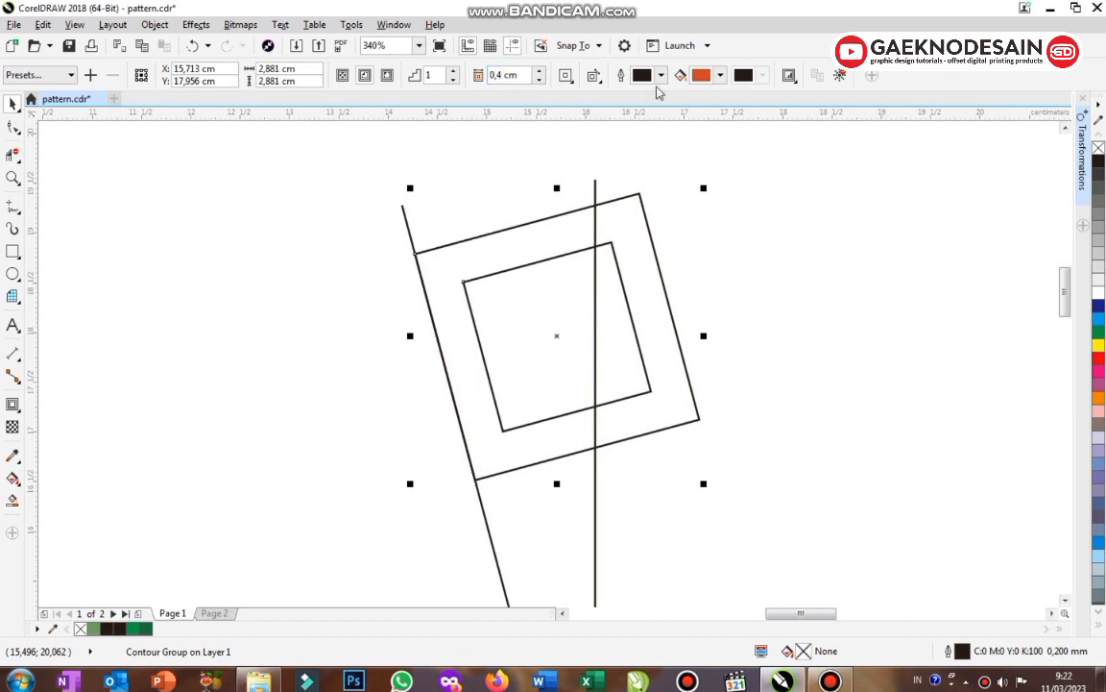
Break the contour group apart and combine the inner and outer squares into one curve
click(153, 24)
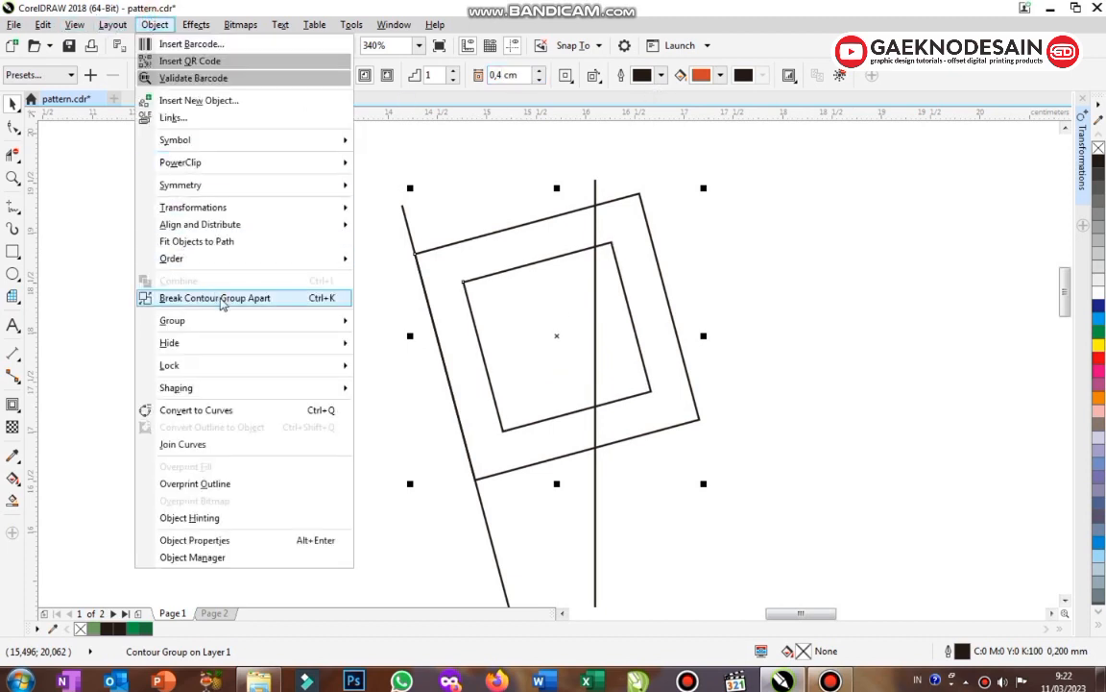
click(202, 297)
click(153, 24)
click(206, 287)
Duplicate the square frame downward along the slanted line and delete the virtual line segments crossing its left side
click(643, 245)
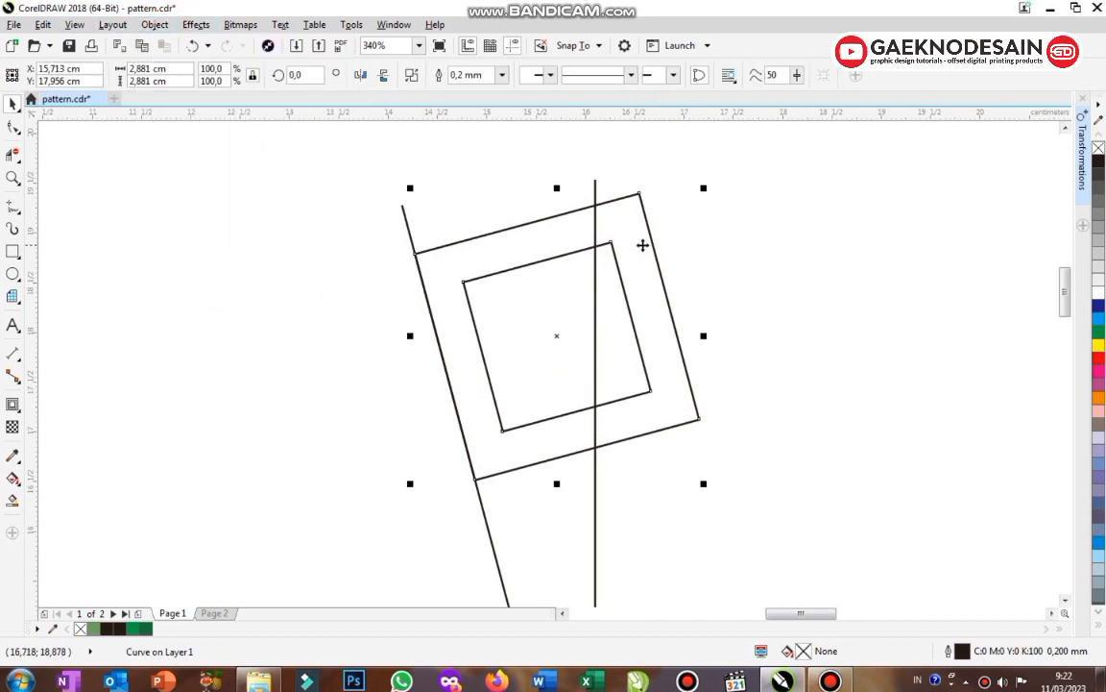
drag(419, 255, 444, 353)
click(13, 154)
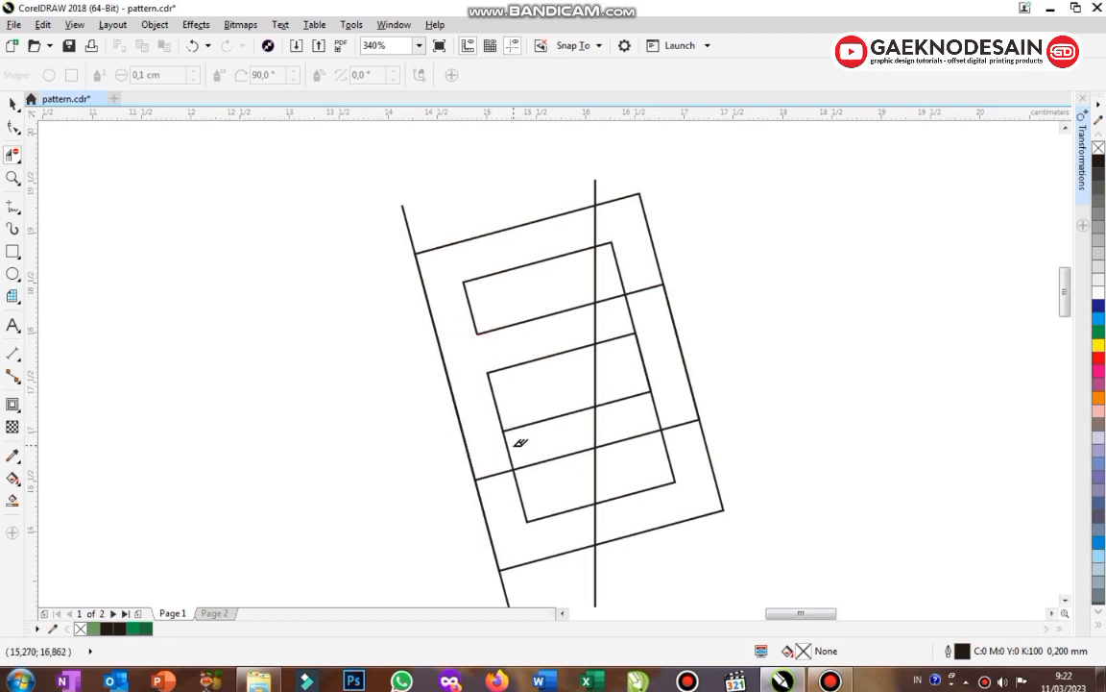
Smart-fill the E-shaped area between the slanted and vertical lines with green, and delete the upper source frame
click(12, 500)
click(531, 244)
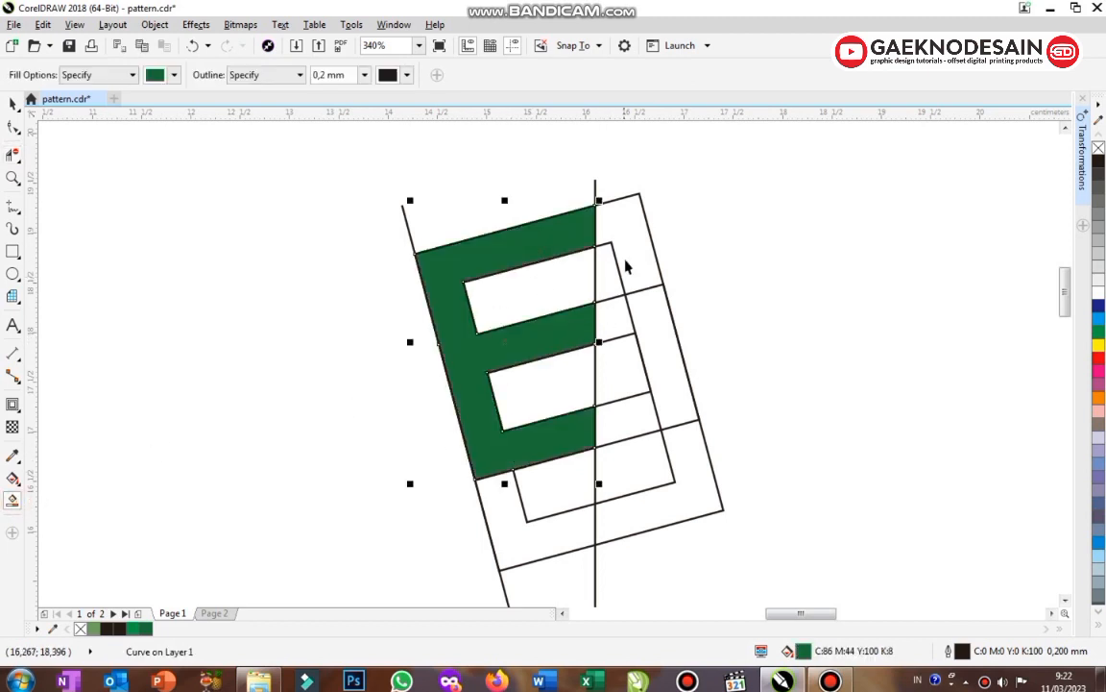
key(space)
click(639, 231)
key(Delete)
Move the remaining source frame clear of the guide lines to the right, and remove the E shape's fill
drag(625, 312, 964, 227)
click(445, 247)
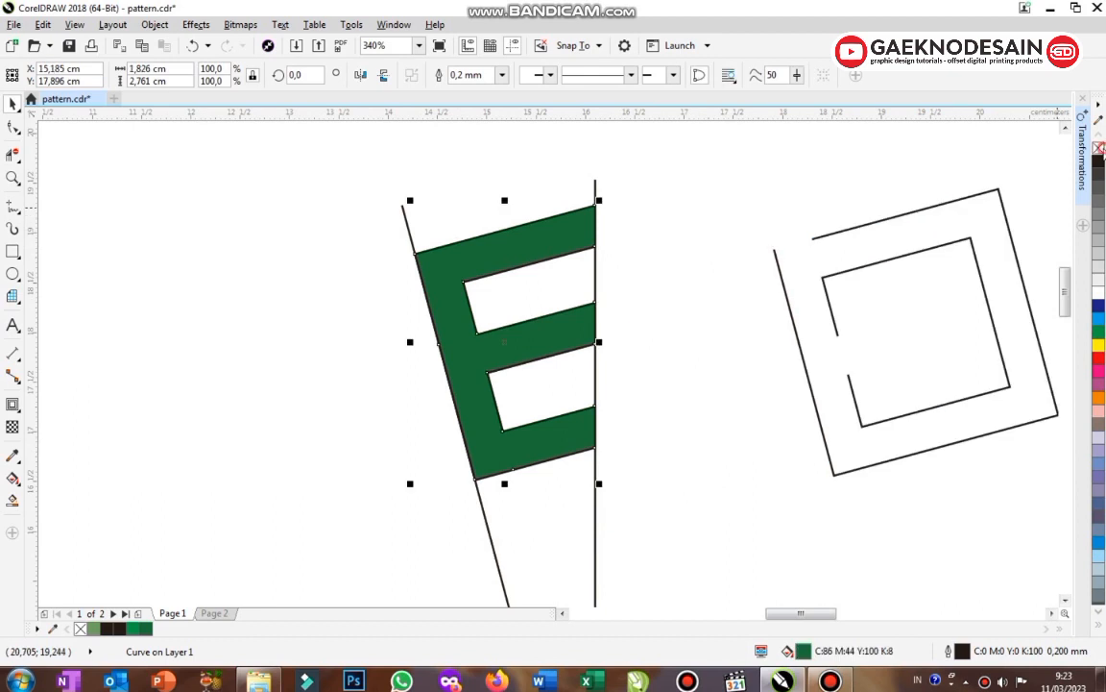
key(Delete)
Draw two concentric circles just right of the vertical line below the E shape, the outer one about 1.534 cm wide
scroll(445, 247, down, 2)
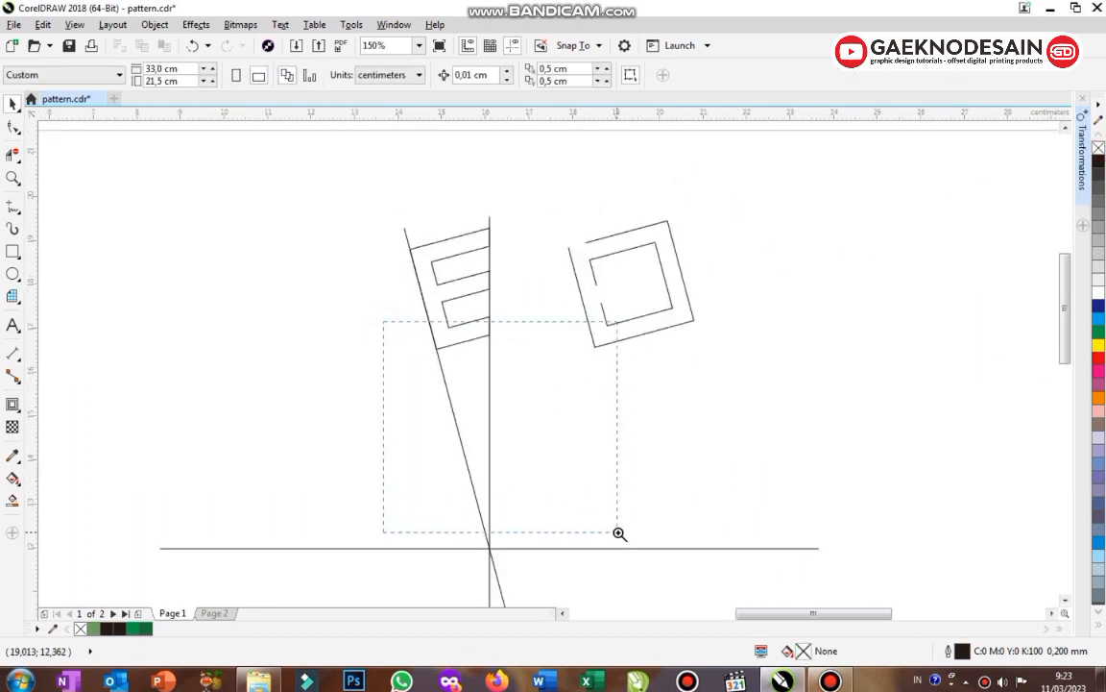
drag(620, 533, 619, 533)
key(F7)
drag(544, 171, 673, 298)
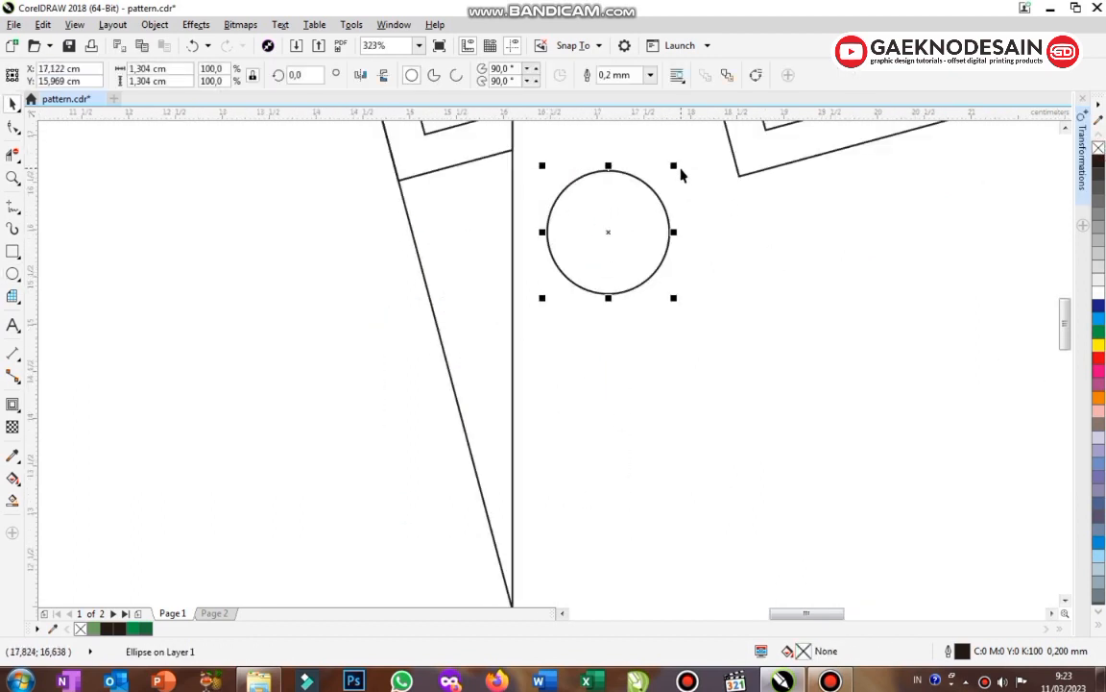
mouse_move(674, 167)
mouse_down()
mouse_move(688, 158)
mouse_move(662, 168)
mouse_up()
shift+click(637, 170)
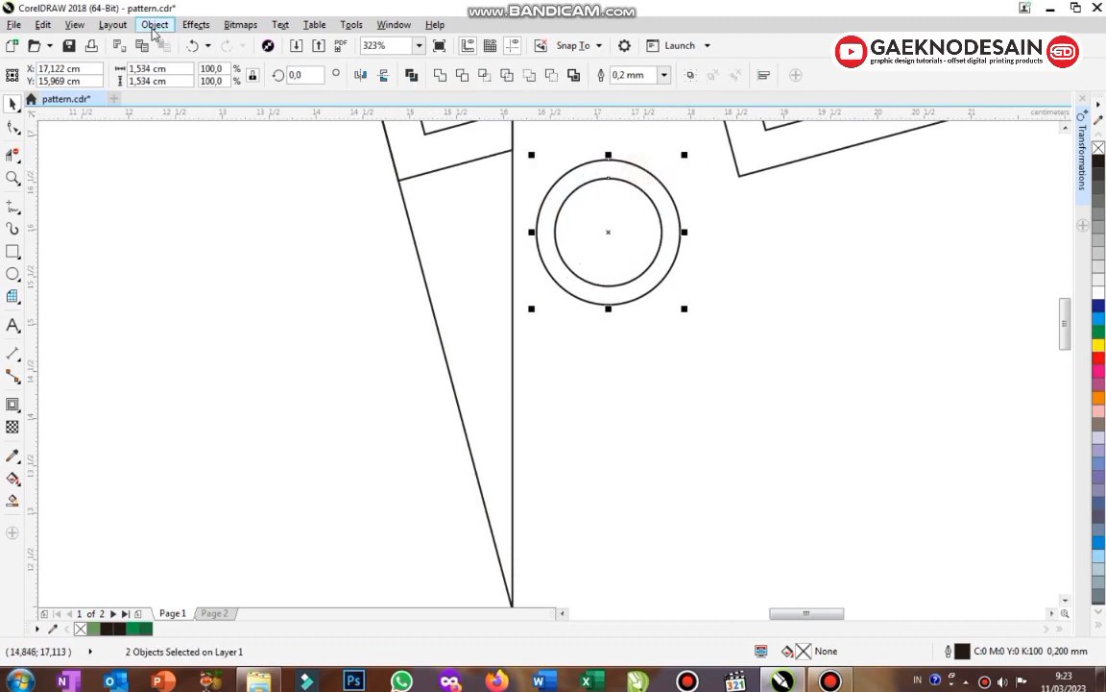
Combine the two circles into a ring and scale it down to about 1.222 cm
click(153, 24)
click(233, 279)
drag(684, 308, 657, 282)
Arrange five copies of the ring, alternating between the vertical and slanted lines down to the horizontal line
drag(579, 176, 596, 555)
key(F2)
mouse_move(343, 304)
mouse_down()
mouse_move(537, 540)
mouse_move(591, 567)
mouse_up()
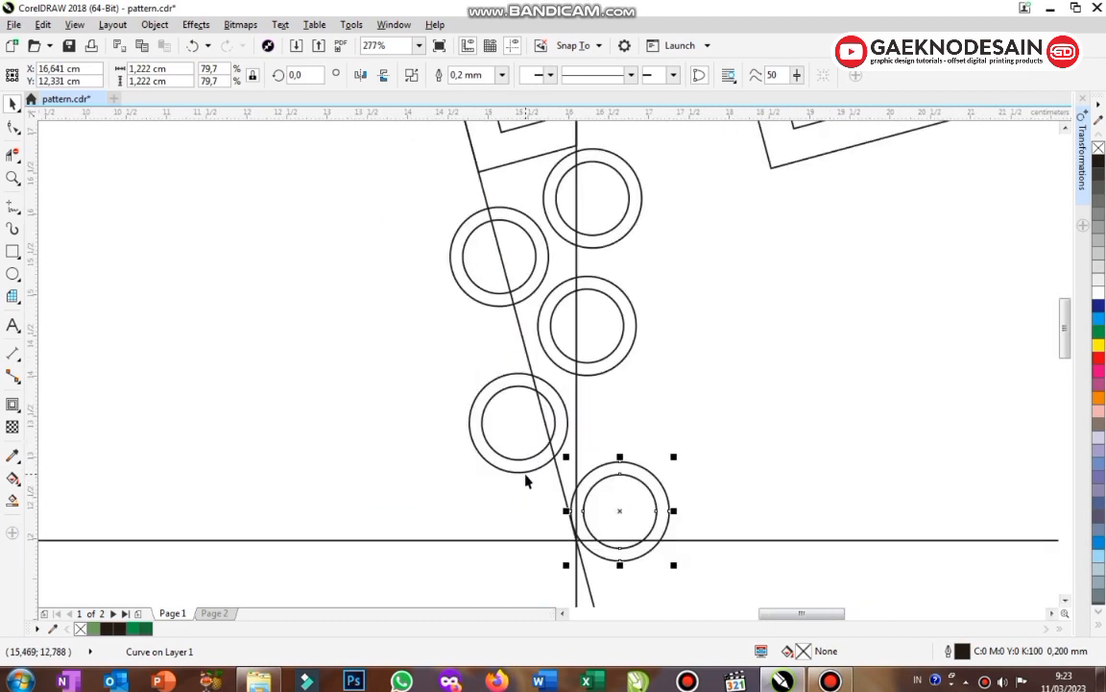
drag(528, 467, 529, 472)
Smart-fill with green the part of each of the five rings lying between the slanted and vertical lines
click(671, 316)
key(F3)
key(F2)
drag(428, 167, 490, 255)
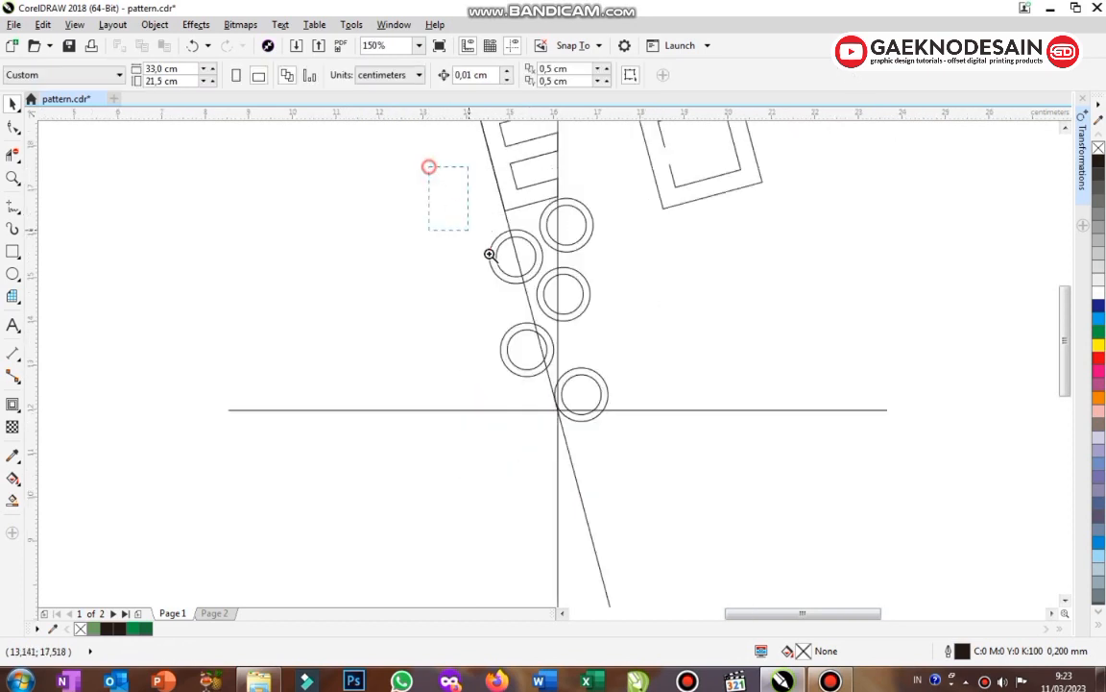
drag(685, 427, 685, 428)
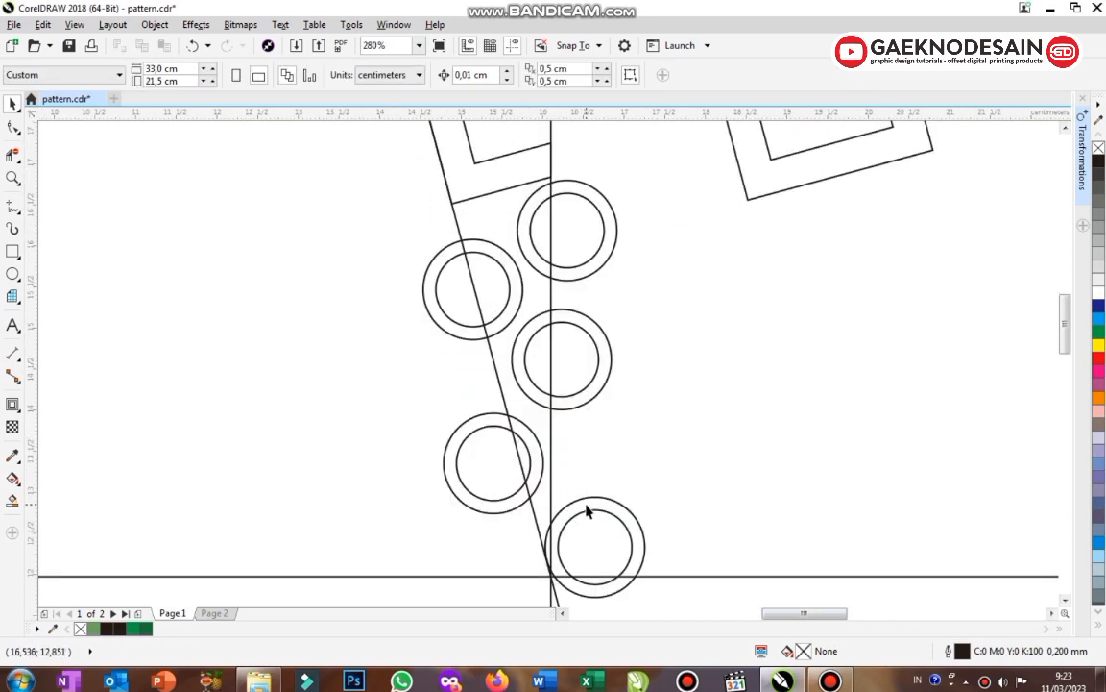
click(587, 504)
click(12, 500)
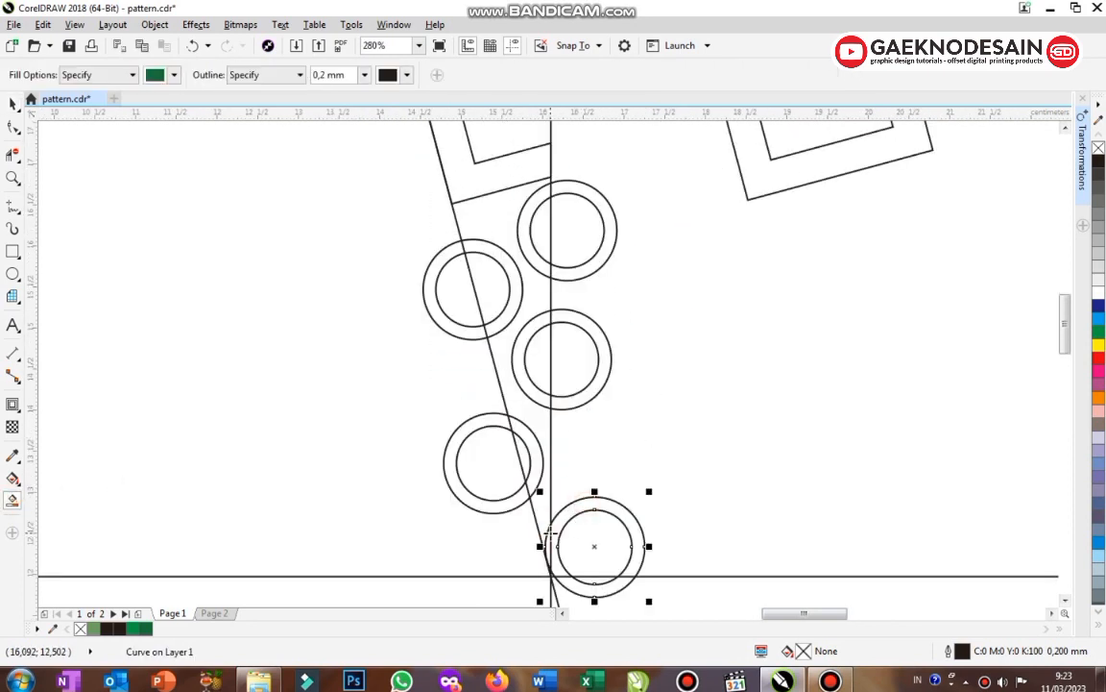
click(548, 535)
click(533, 452)
click(523, 358)
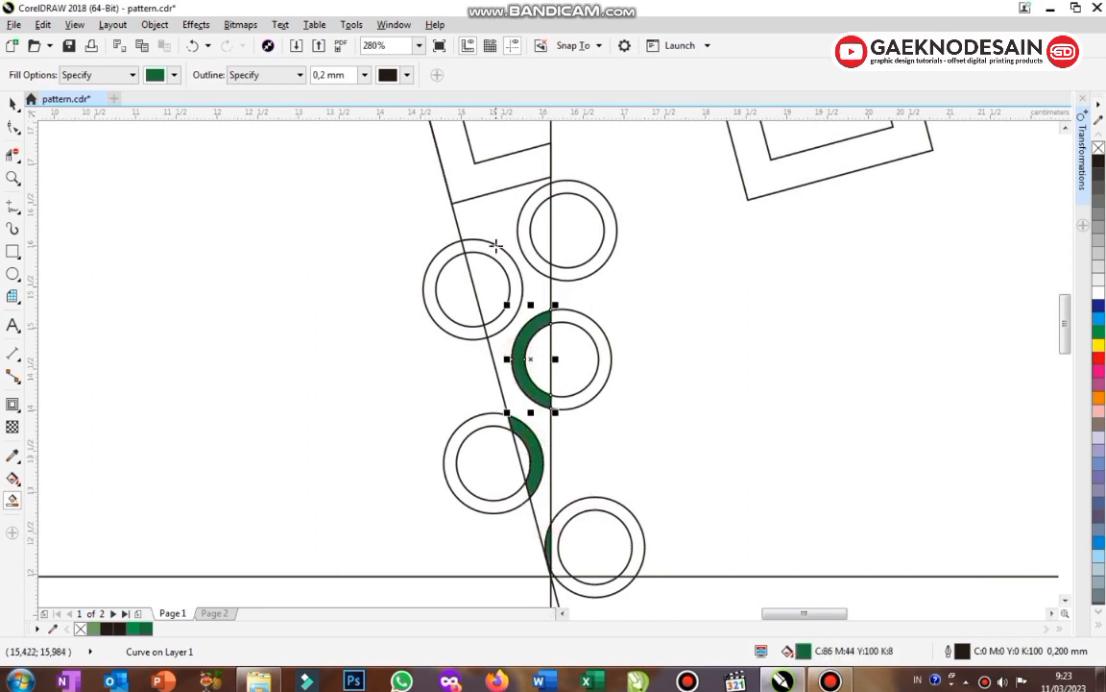
click(493, 247)
click(523, 216)
Delete the original rings, leaving only the green arcs inside the wedge
key(space)
click(596, 206)
shift+click(425, 283)
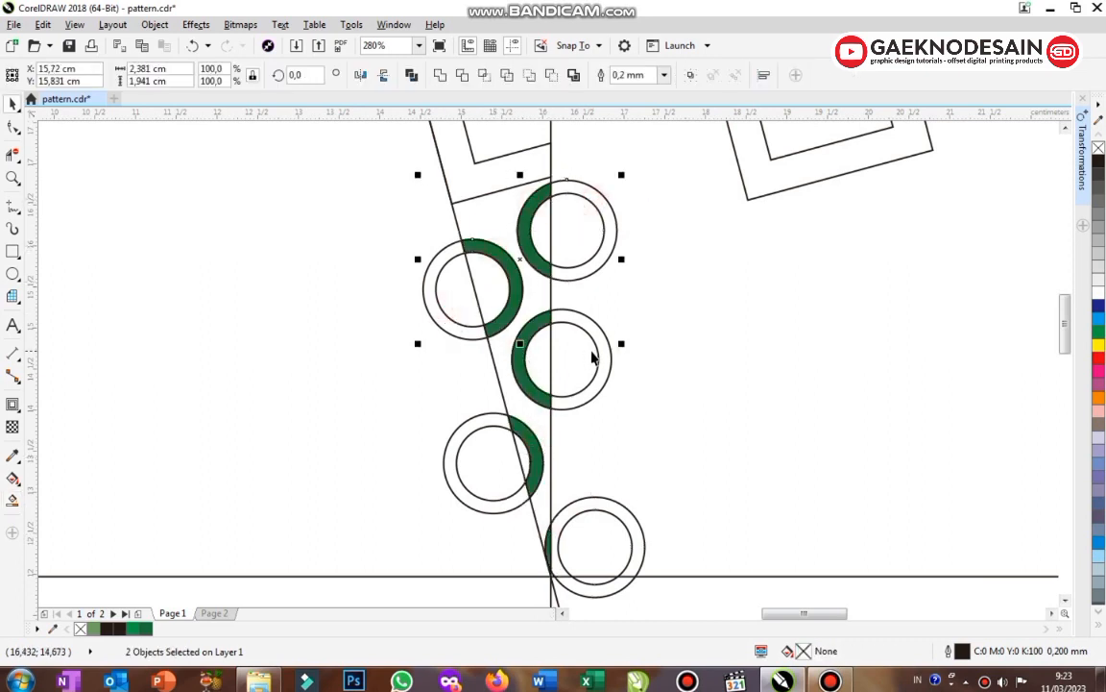
shift+click(538, 322)
key(Delete)
key(Delete)
click(463, 482)
key(Delete)
click(676, 365)
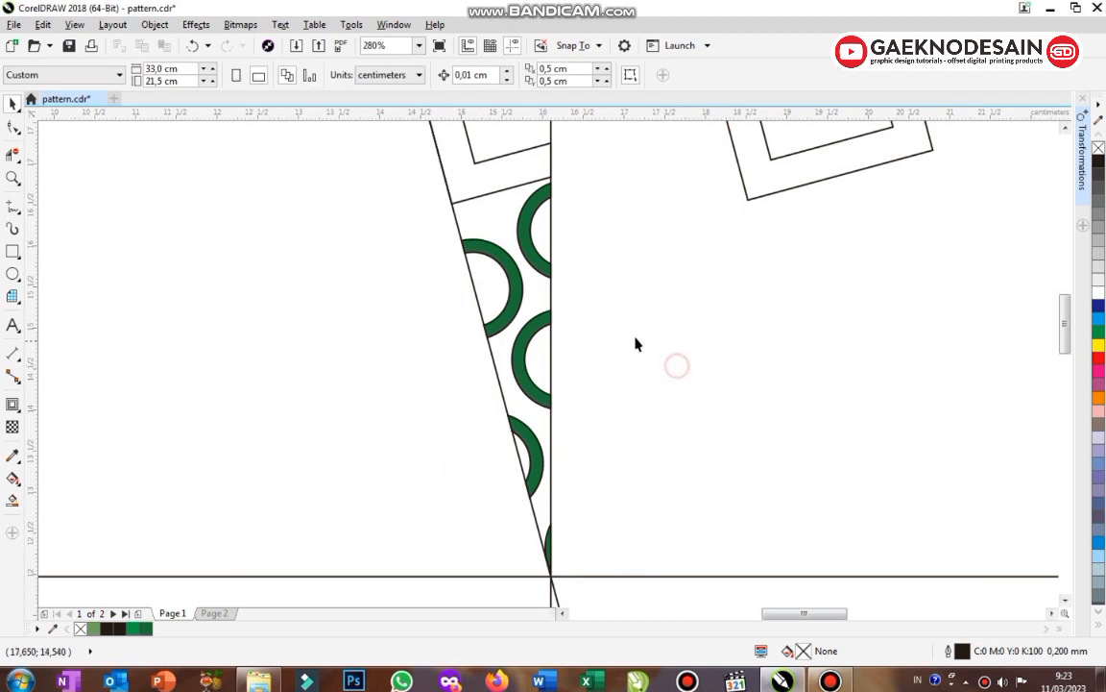
Draw a dot about 0.038 cm wide above the top arc near the vertical line, filled black with no outline
scroll(589, 285, down, 1)
key(F2)
drag(482, 213, 605, 287)
key(F7)
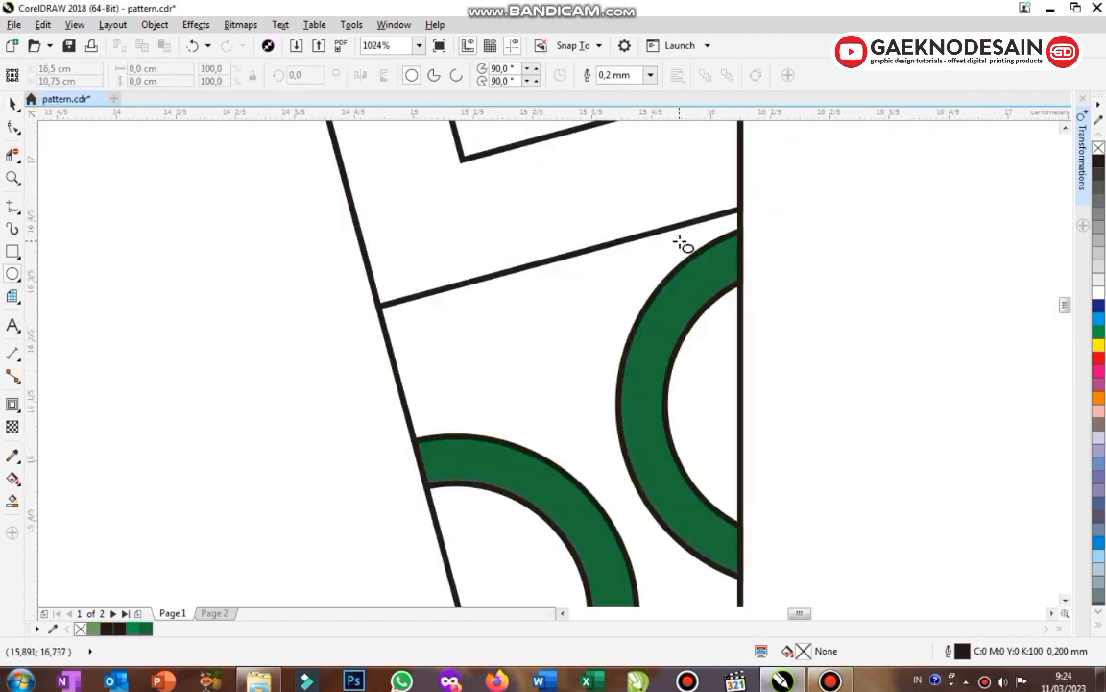
click(682, 239)
key(F2)
drag(577, 190, 798, 308)
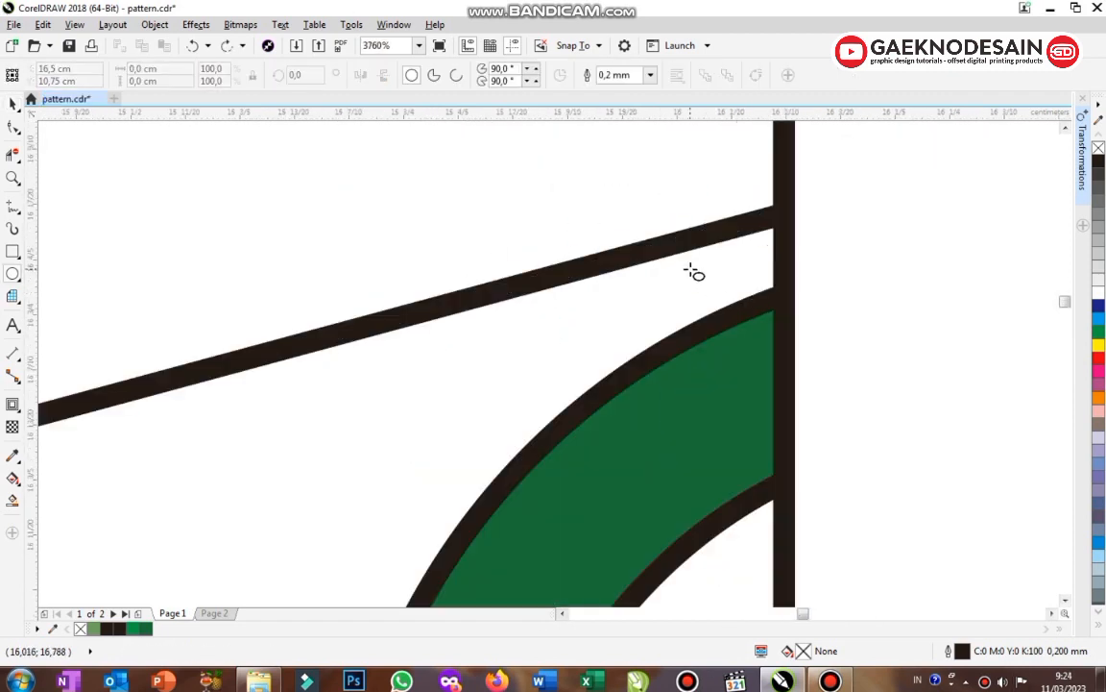
key(F7)
drag(684, 264, 736, 315)
click(1099, 160)
right_click(1099, 148)
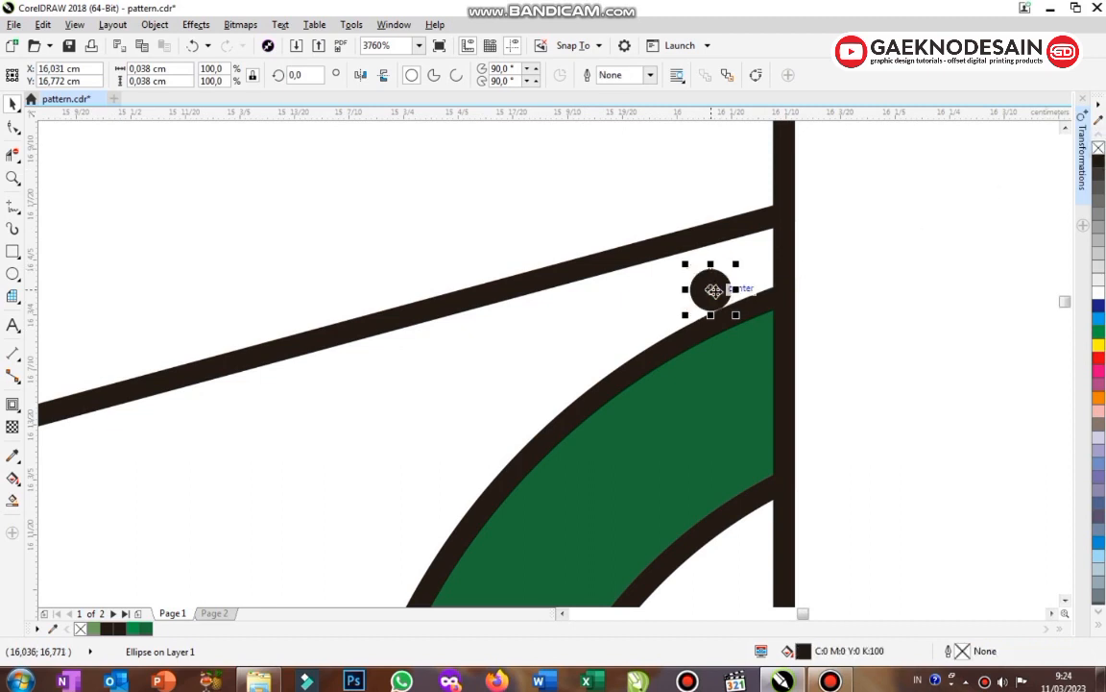
Place copies of the black dot at regular spacing along the outer edges of the green arcs
drag(741, 266, 741, 265)
drag(741, 265, 620, 314)
drag(620, 315, 527, 376)
drag(527, 376, 437, 469)
scroll(436, 469, down, 1)
scroll(435, 470, down, 2)
key(F2)
drag(252, 445, 567, 594)
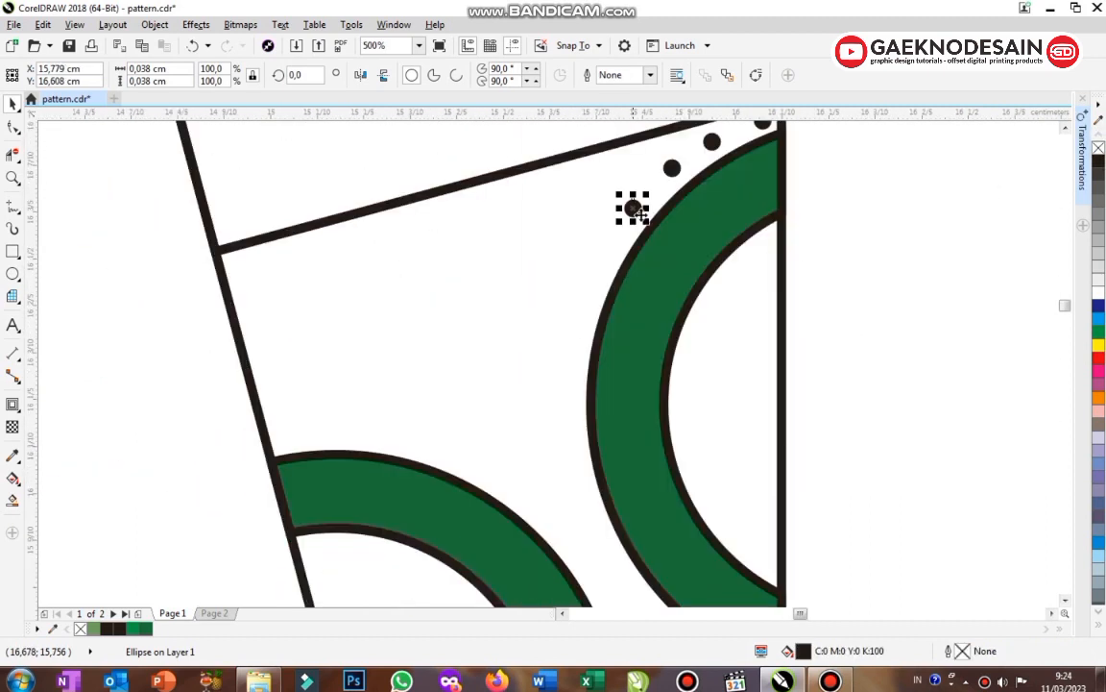
drag(518, 285, 545, 325)
drag(543, 191, 542, 225)
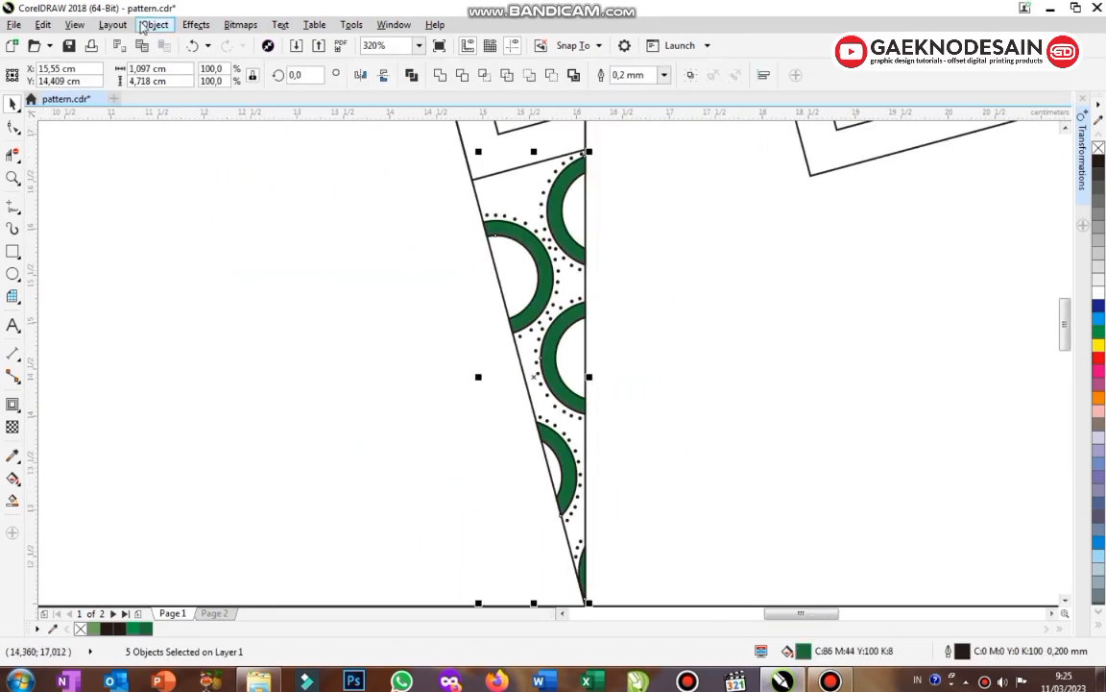
Combine the five green arcs into one curve and remove its outline
click(154, 24)
click(183, 280)
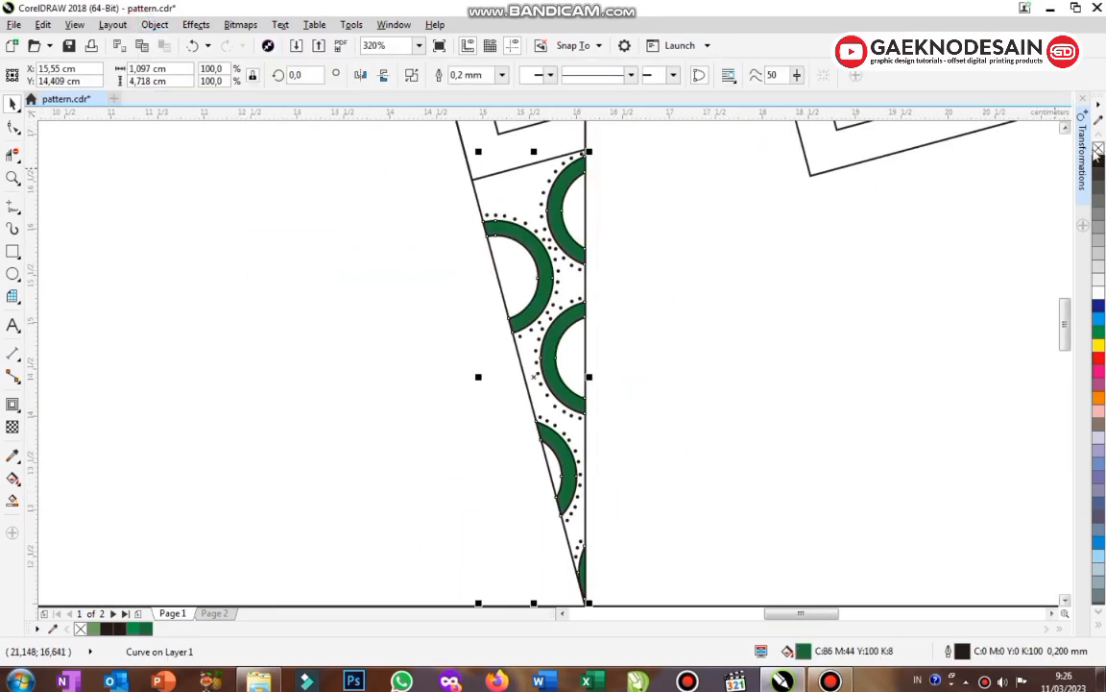
click(728, 252)
Draw a circle below the E shape at the wedge's upper-left corner, add a smaller concentric copy, and combine both into a ring
drag(666, 227, 671, 229)
key(F7)
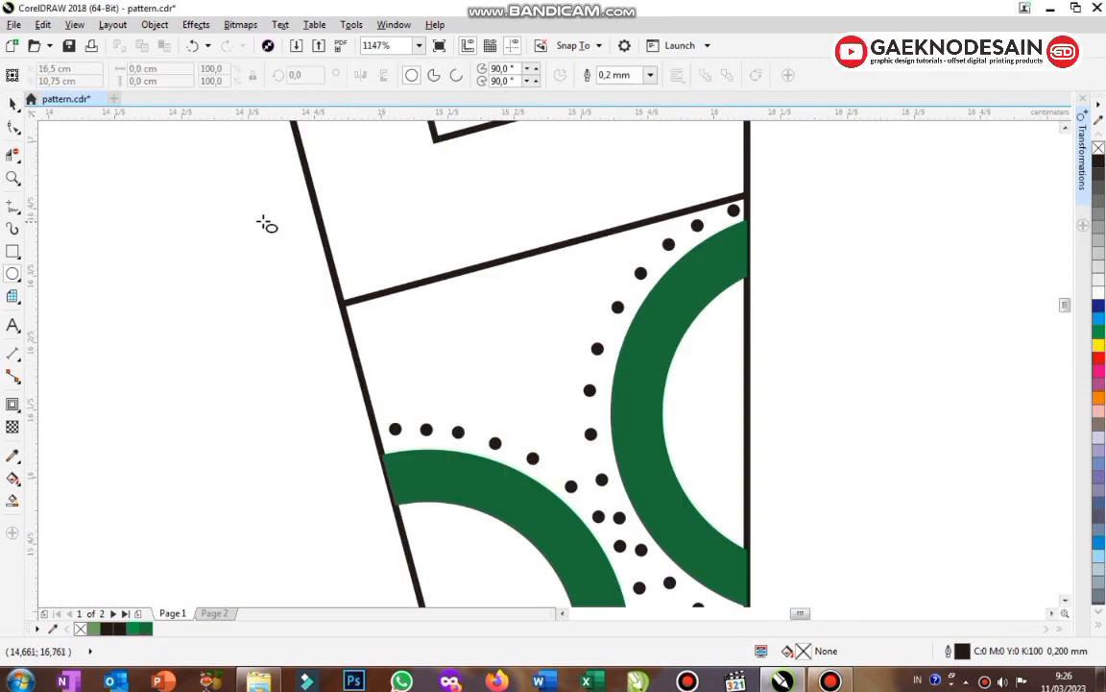
drag(261, 201, 510, 376)
key(space)
mouse_move(454, 371)
mouse_down()
mouse_move(531, 311)
mouse_move(531, 320)
mouse_up()
drag(590, 143, 550, 165)
right_click(550, 166)
shift+click(535, 175)
click(155, 26)
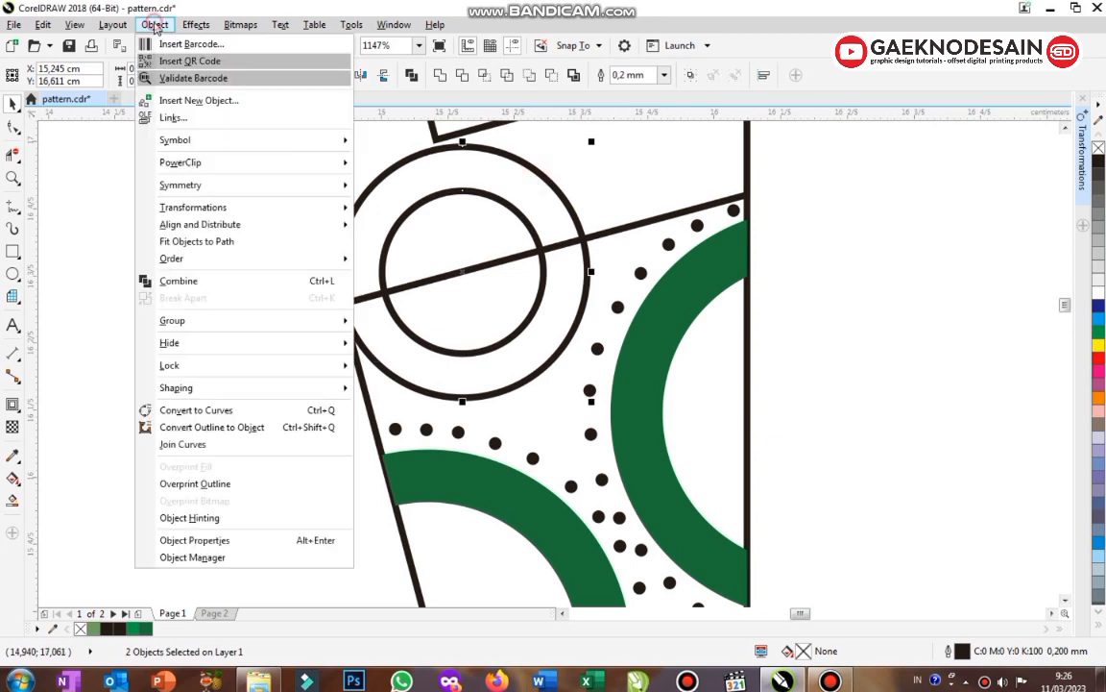
click(240, 281)
Fill the part of the ring inside the wedge with green using Smart Fill and delete the original ring
click(12, 499)
click(561, 284)
click(560, 223)
key(Delete)
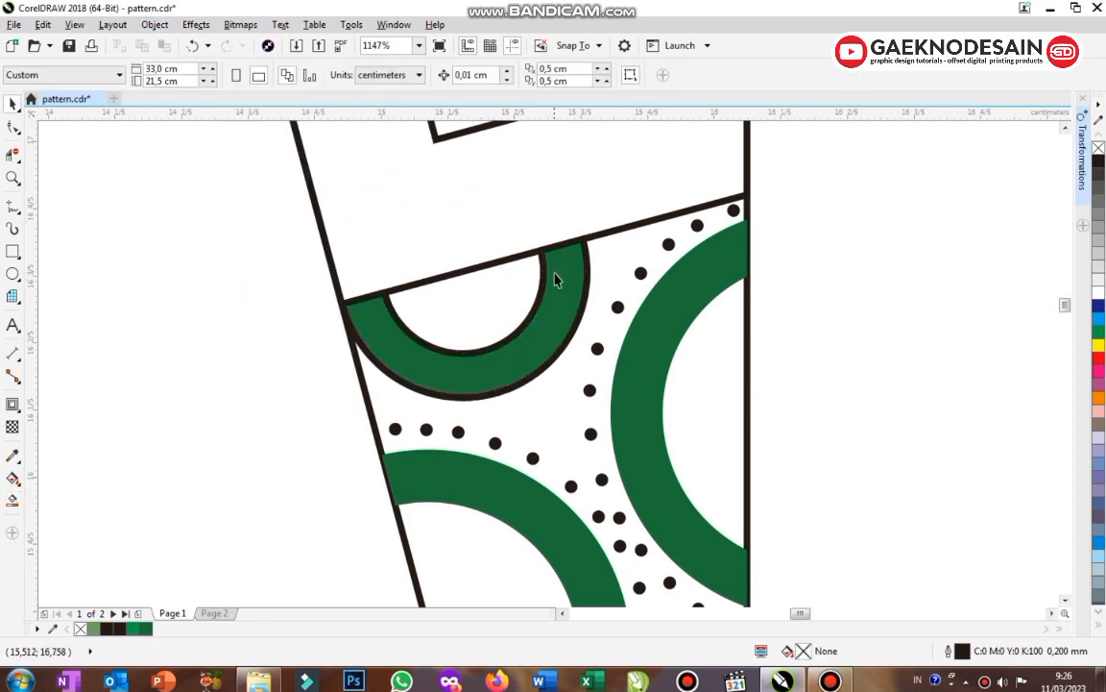
Remove the outline of the new small green arc below the E shape
click(571, 284)
right_click(1097, 149)
click(822, 254)
scroll(480, 287, down, 3)
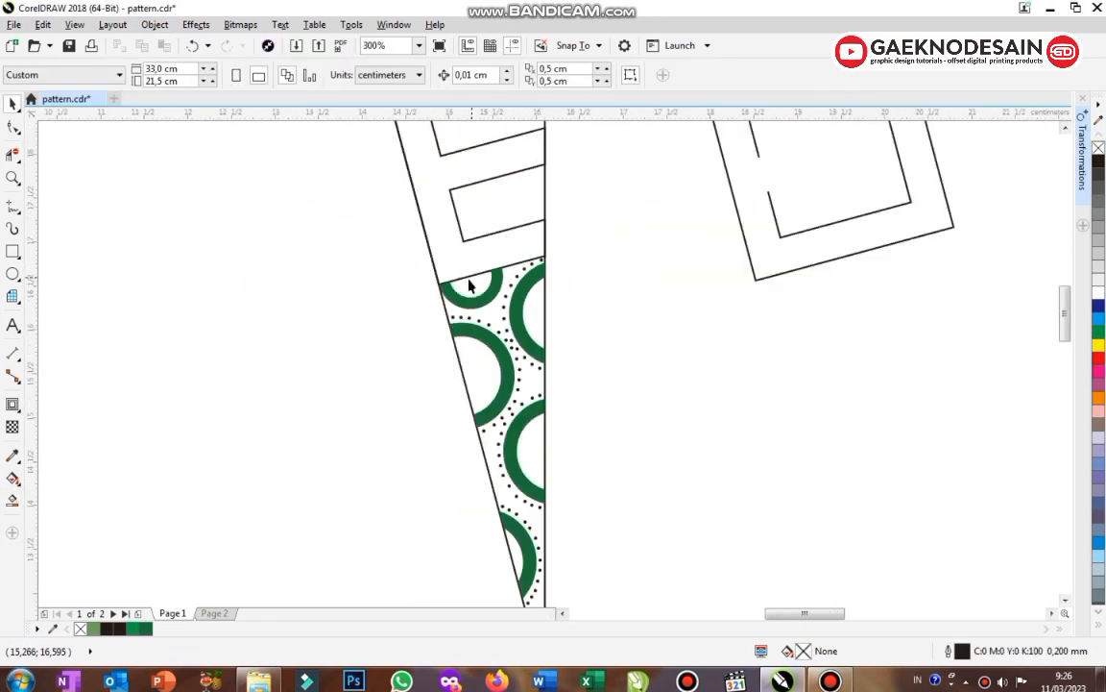
Draw a circle about 0.113 cm wide inside the small green arc, just below the E shape's lower edge
key(F2)
drag(380, 255, 534, 326)
drag(850, 450, 850, 450)
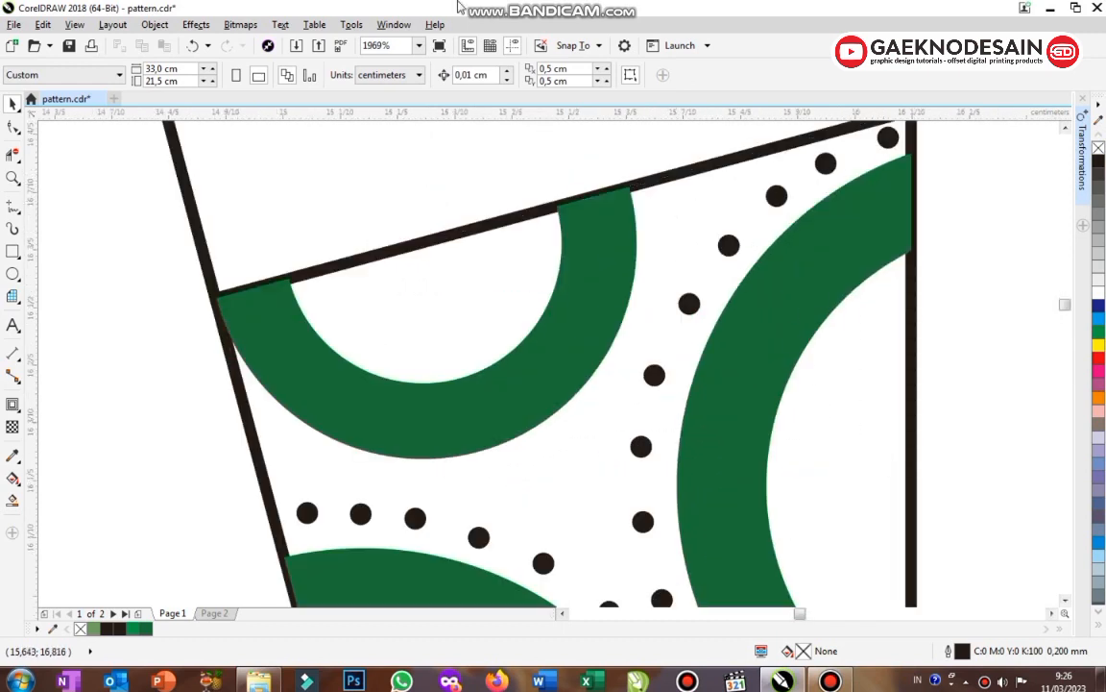
click(13, 273)
drag(397, 293, 489, 388)
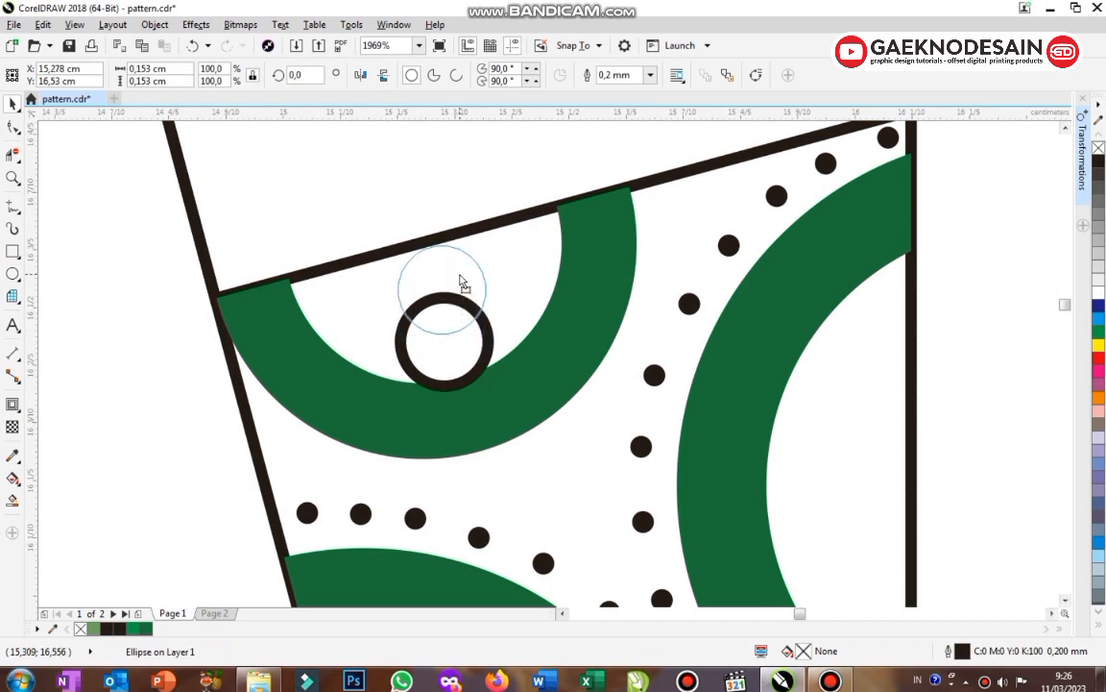
drag(460, 274, 470, 252)
drag(451, 274, 449, 269)
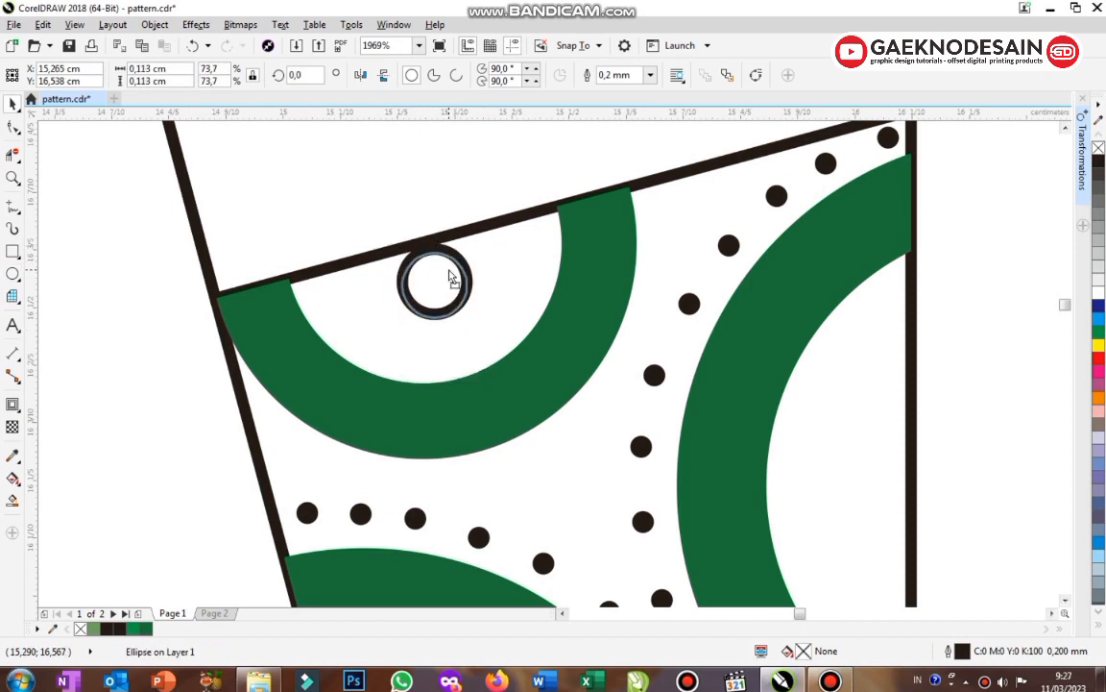
Copy the outline and fill properties of the small green arc onto the circle inside it
click(42, 24)
click(153, 241)
click(429, 324)
click(445, 304)
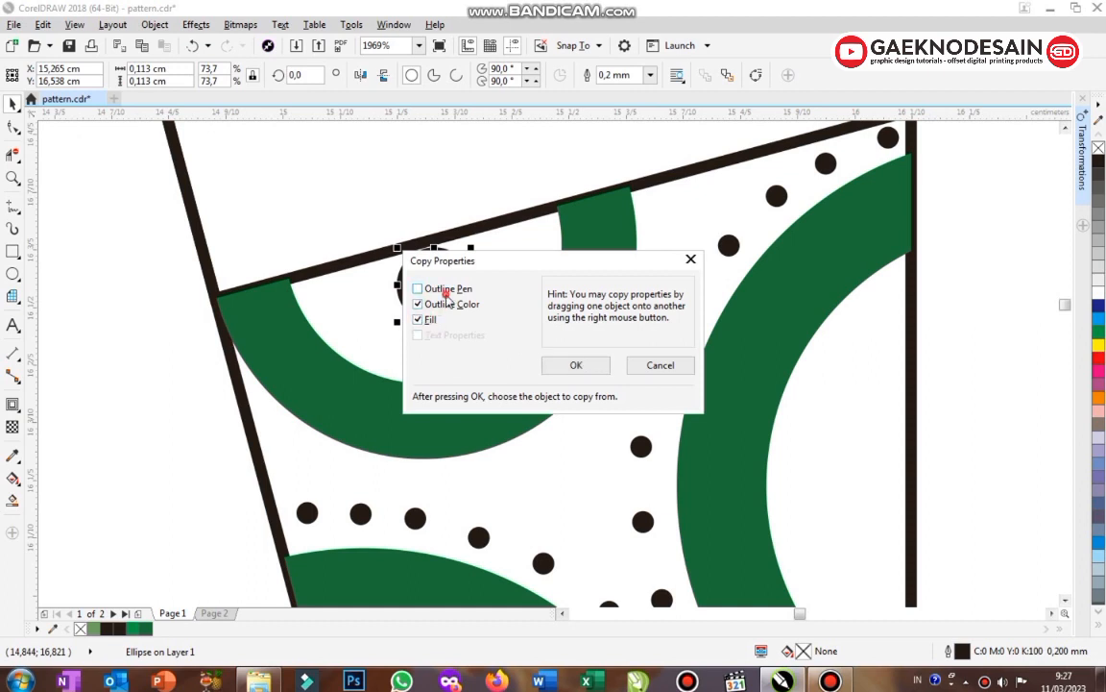
click(576, 365)
click(604, 280)
scroll(645, 312, down, 3)
click(766, 397)
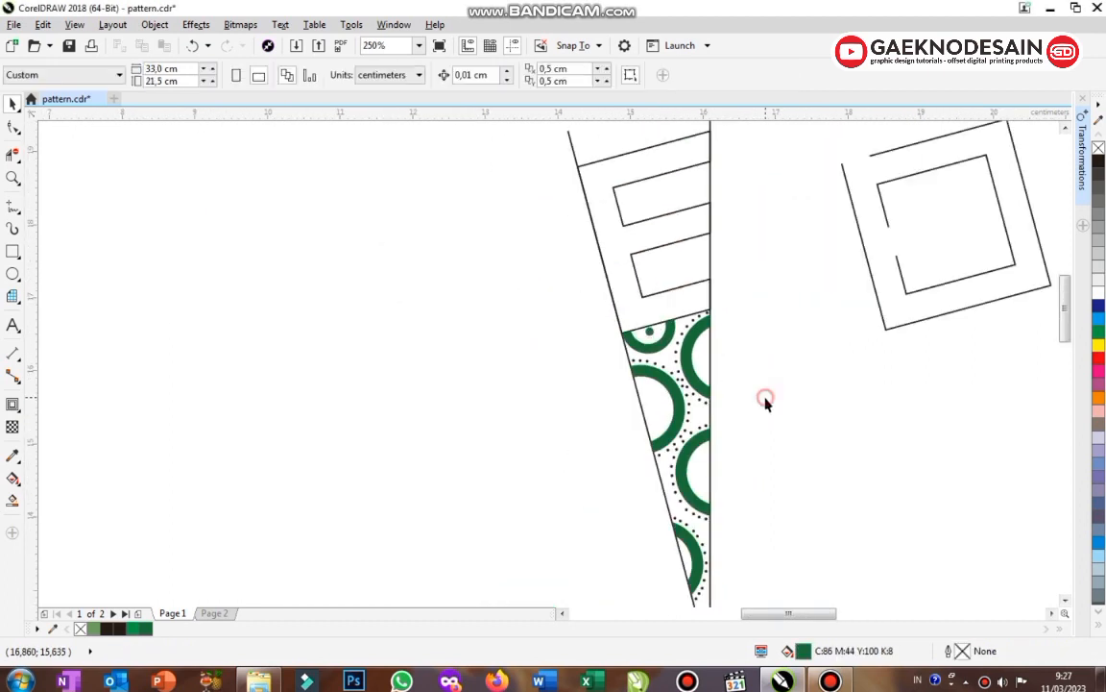
Place four copies of the green dot in the gaps between the arcs along the slanted and vertical lines
scroll(765, 397, down, 1)
key(F2)
drag(810, 547, 810, 547)
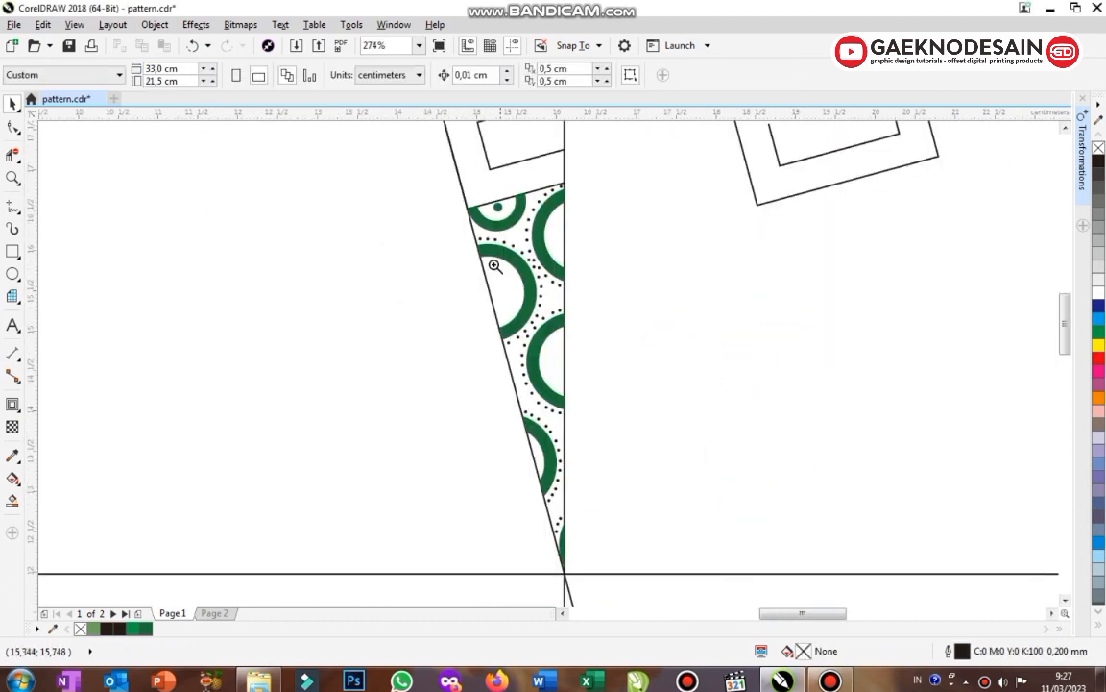
drag(640, 343, 680, 354)
scroll(634, 324, down, 1)
drag(484, 200, 511, 466)
right_click(584, 359)
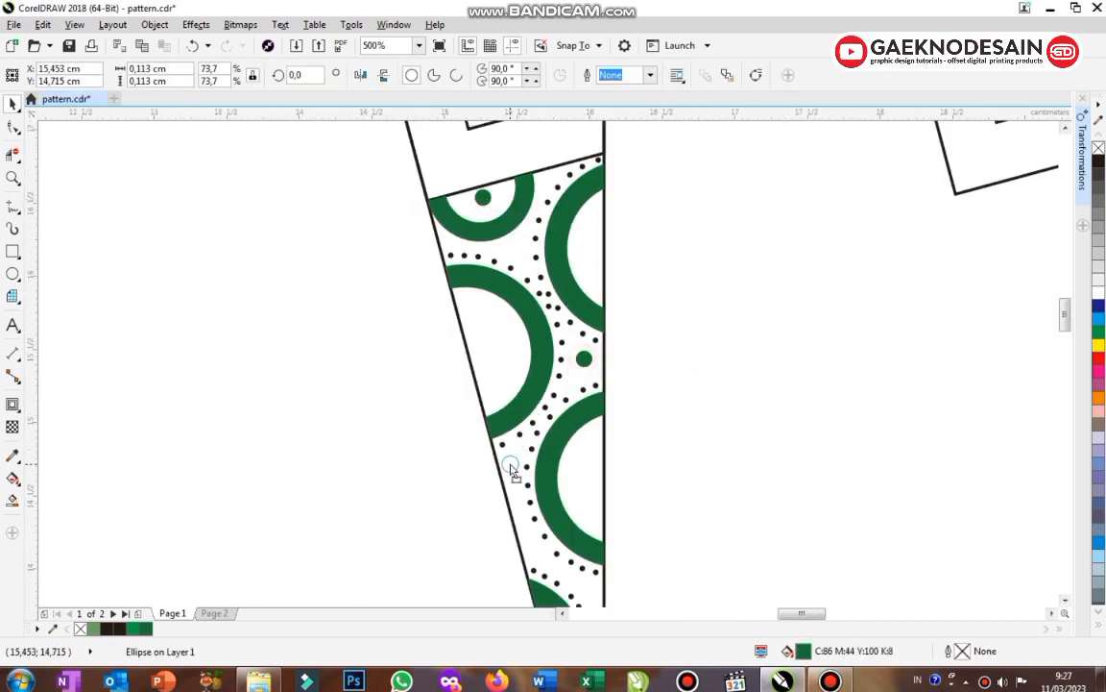
drag(530, 546, 534, 550)
right_click(535, 551)
scroll(543, 552, down, 1)
key(F2)
drag(451, 494, 671, 606)
drag(483, 282, 567, 352)
right_click(567, 351)
Place a green dot enlarged to about 0.187 cm on the vertical line inside the top arc and copy it onto the slanted line
scroll(612, 346, down, 2)
key(F2)
drag(482, 165, 612, 313)
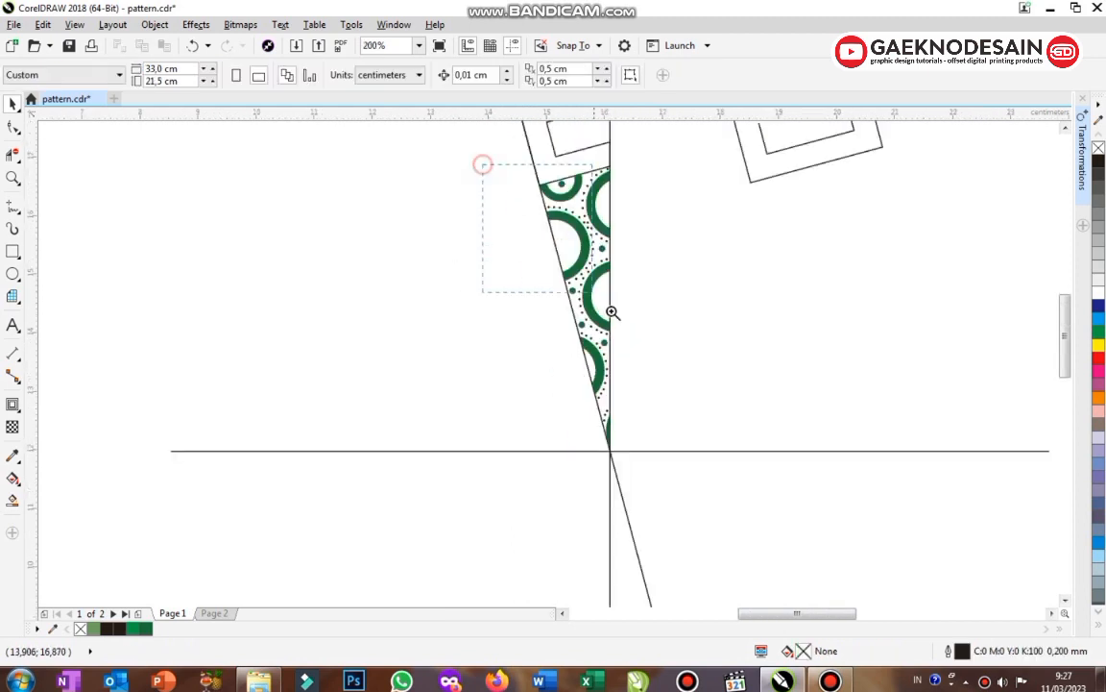
drag(710, 410, 707, 404)
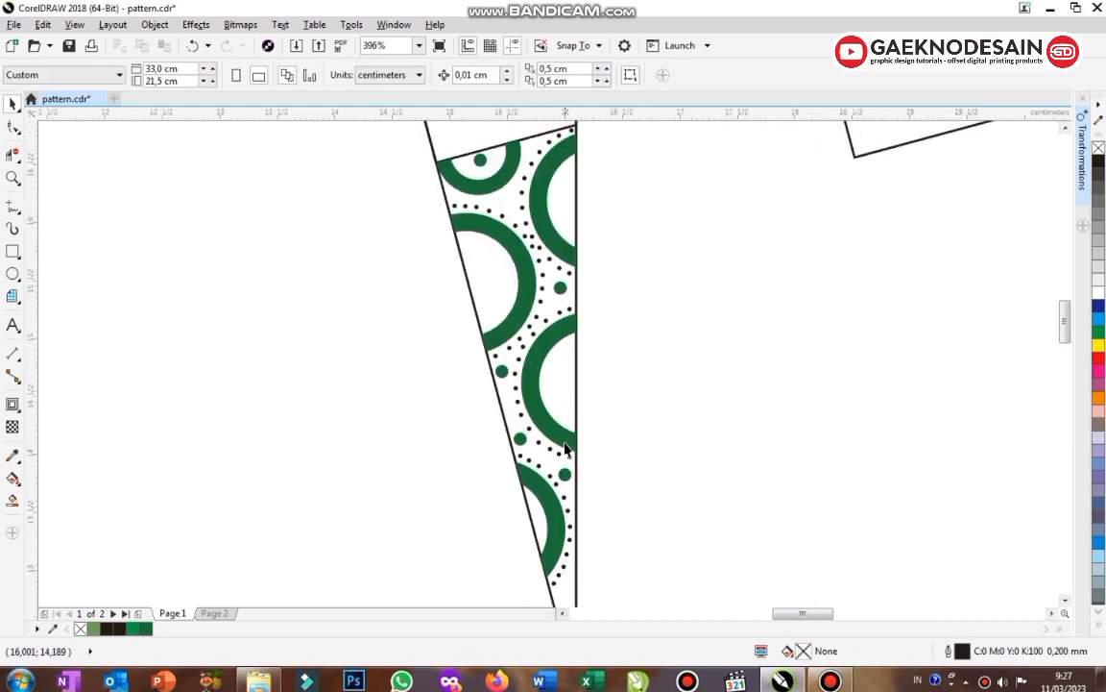
drag(576, 205, 575, 199)
right_click(575, 199)
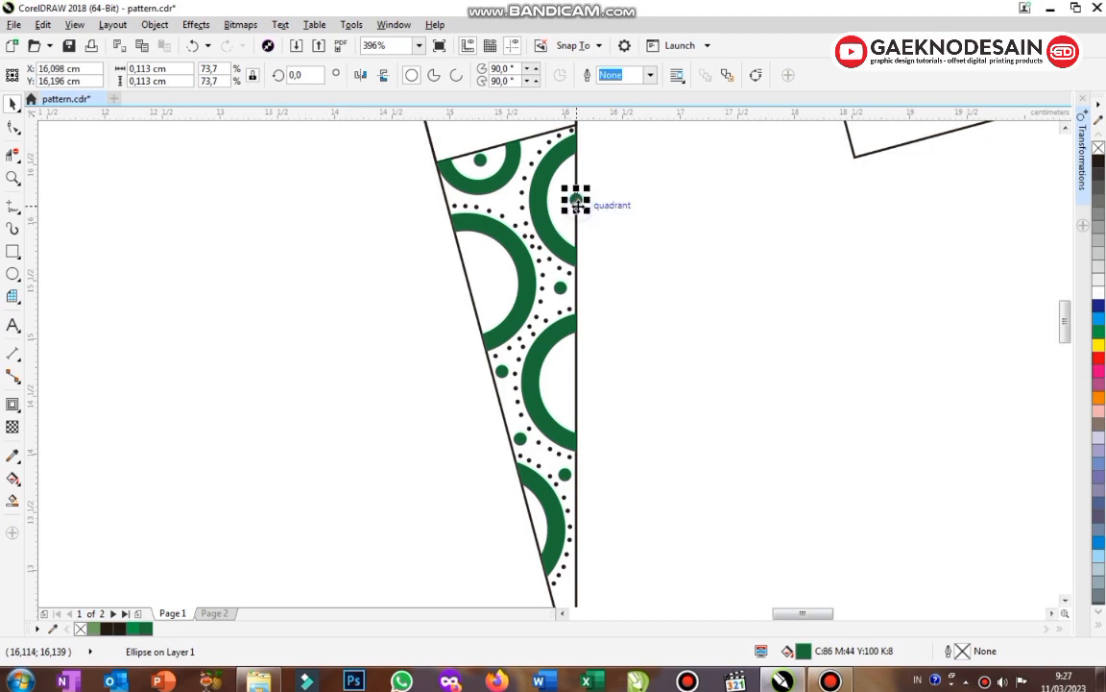
key(F2)
drag(358, 173, 672, 393)
drag(653, 192, 415, 338)
right_click(415, 338)
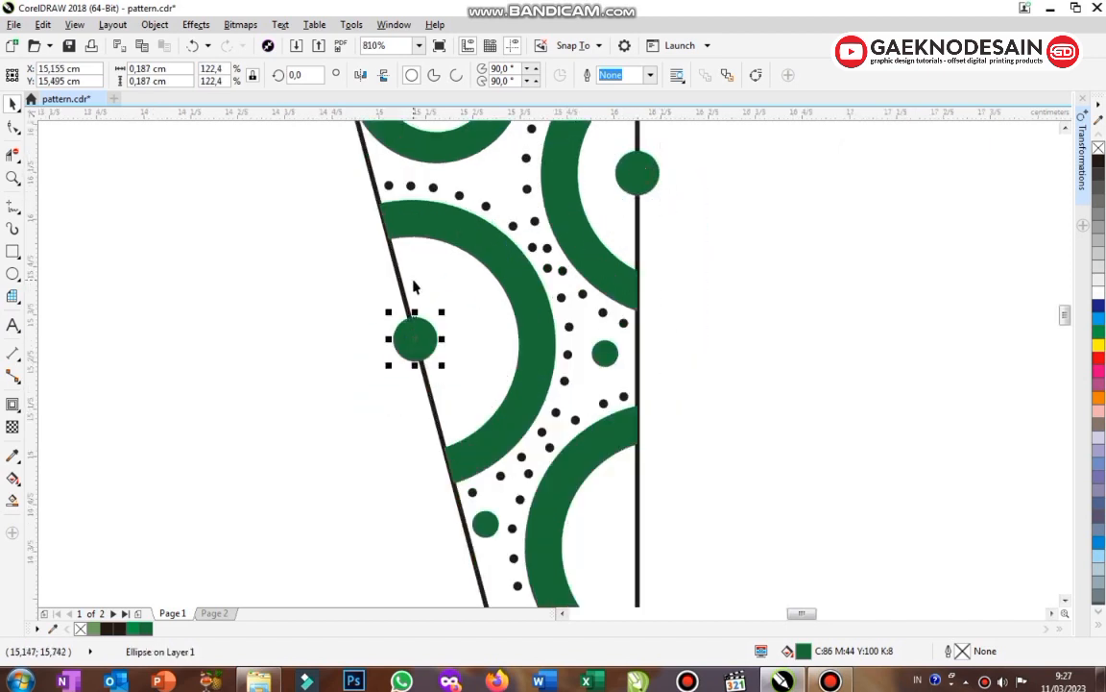
Turn the two large dots into unfilled black-outlined circles and copy one into the lower arc at the vertical line, aligned with the arc's centre
shift+click(637, 179)
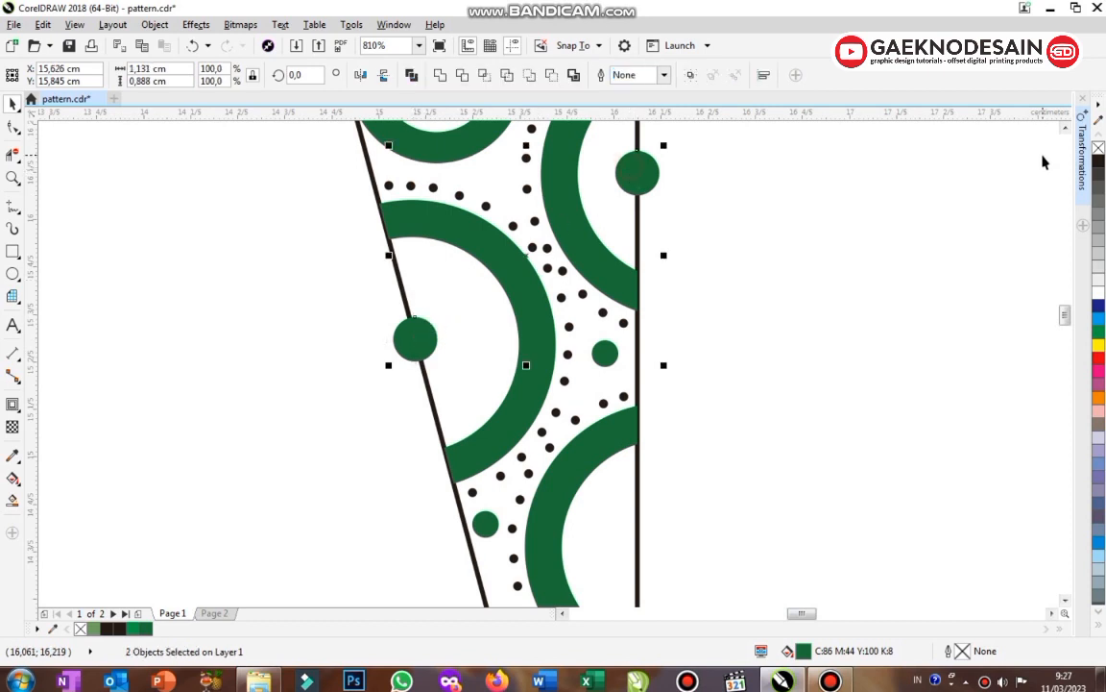
click(1098, 148)
drag(638, 163, 653, 536)
shift+click(567, 480)
key(e)
click(738, 465)
click(676, 517)
scroll(676, 517, down, 1)
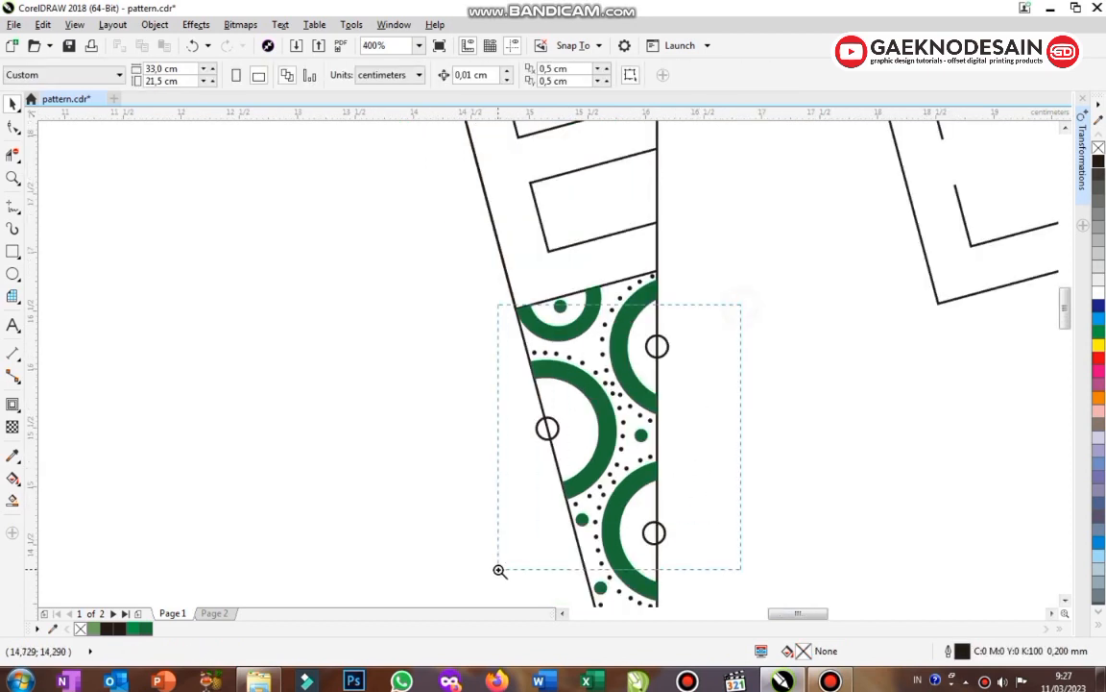
Move the lower outlined circle so that it is centred on the vertical line
drag(498, 570, 456, 620)
click(12, 501)
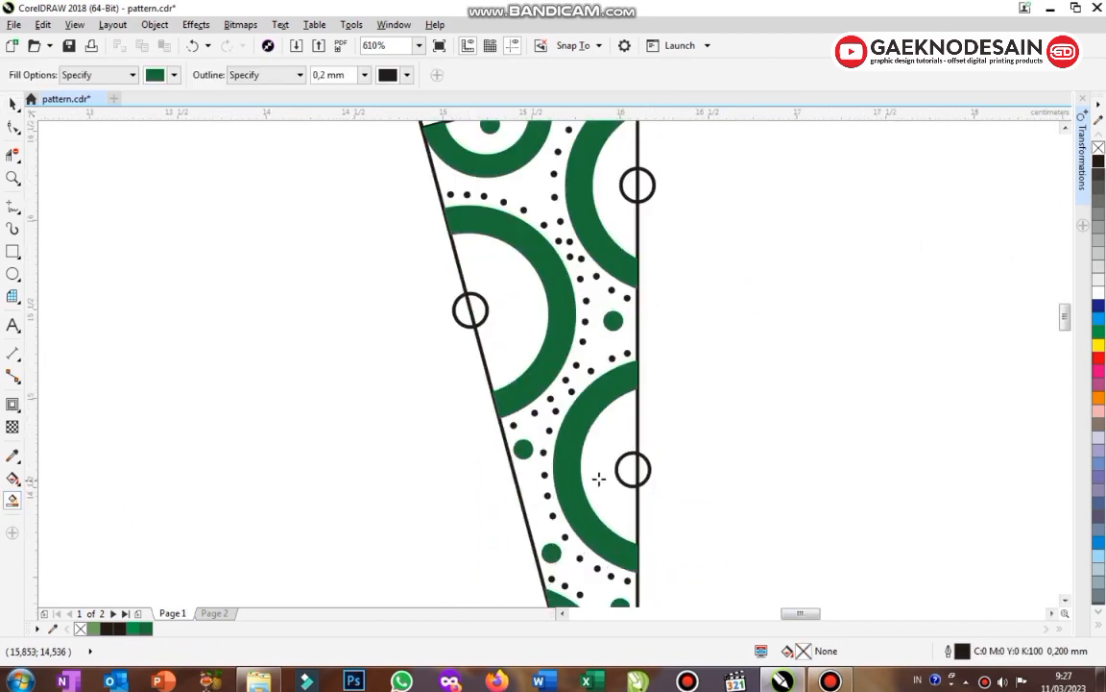
key(space)
click(641, 469)
key(shift+F2)
mouse_move(521, 358)
mouse_down()
mouse_move(538, 358)
mouse_move(520, 346)
mouse_up()
click(589, 356)
click(600, 325)
Fill the halves of the three outlined circles that lie inside the wedge with green using Smart Fill
scroll(554, 342, down, 4)
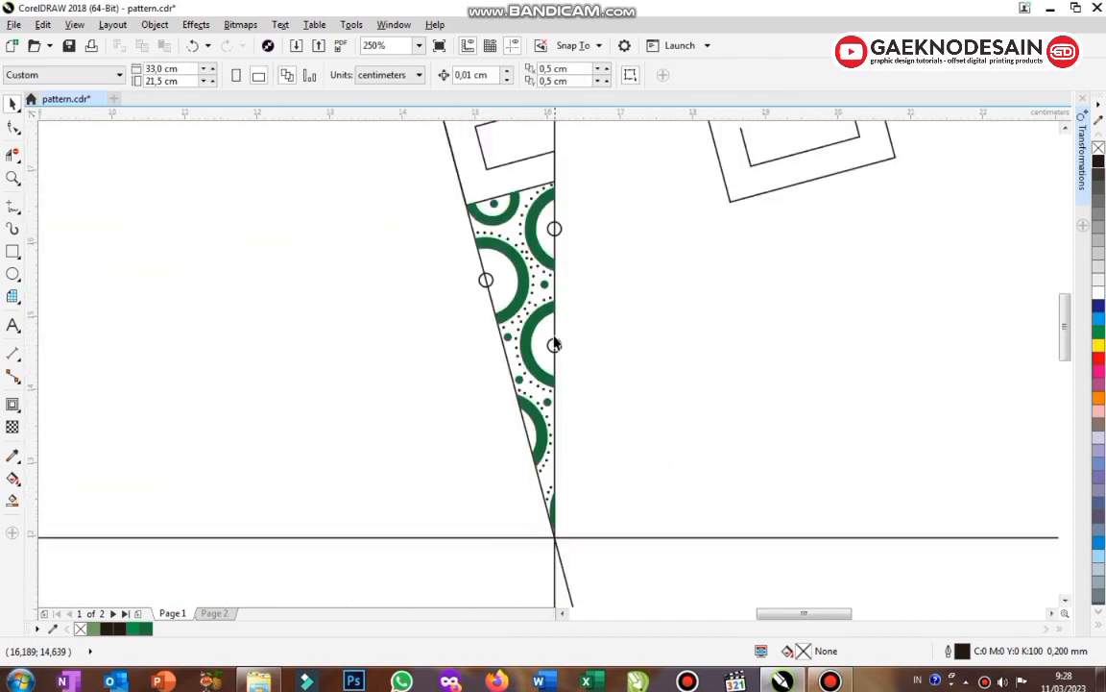
drag(629, 189, 628, 189)
click(12, 500)
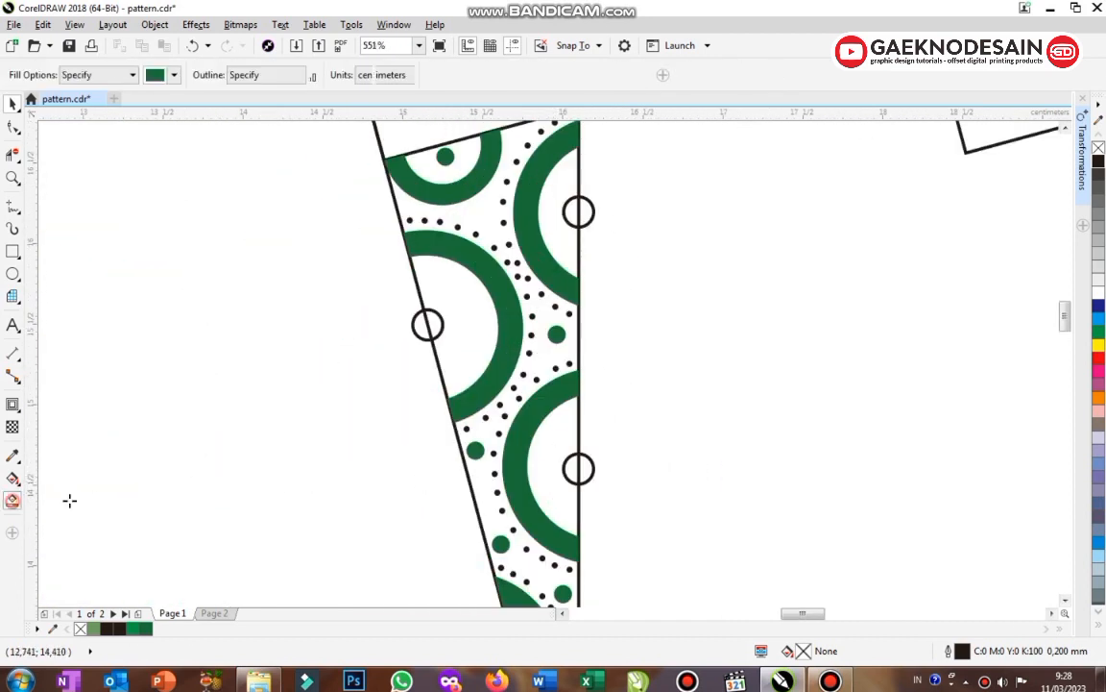
click(571, 468)
click(435, 323)
click(570, 215)
Delete the three original outlined circles, keeping only the green half dots
key(space)
click(592, 221)
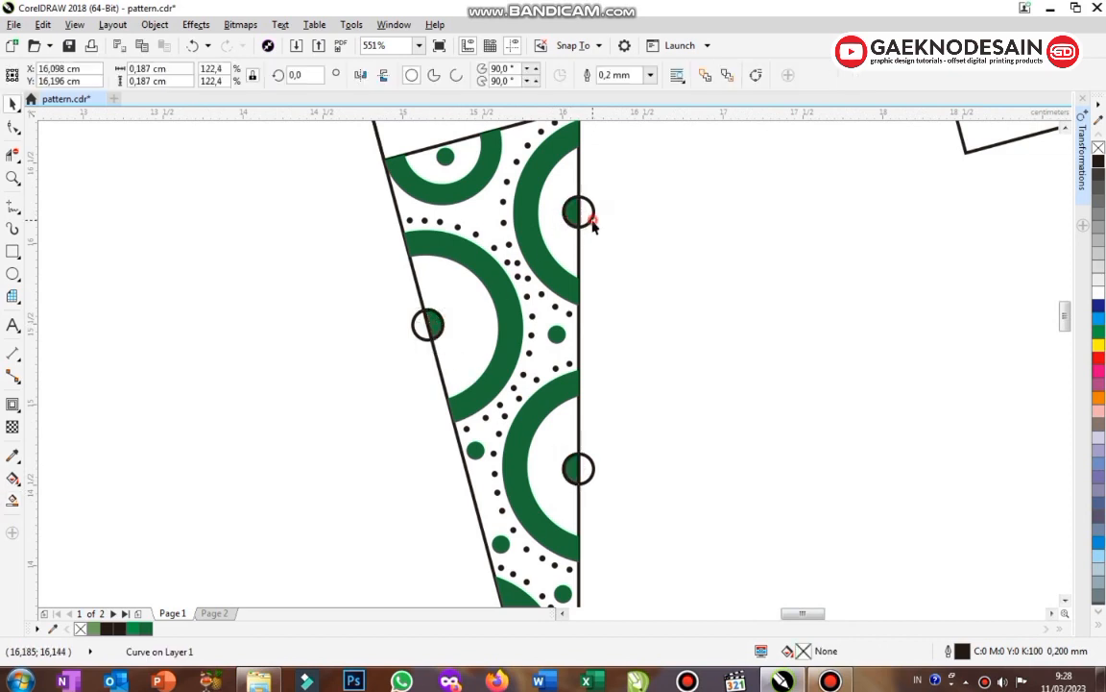
key(Delete)
click(592, 470)
key(Delete)
click(416, 334)
key(Delete)
Remove the outline from the three green half dots on the guide lines
click(436, 328)
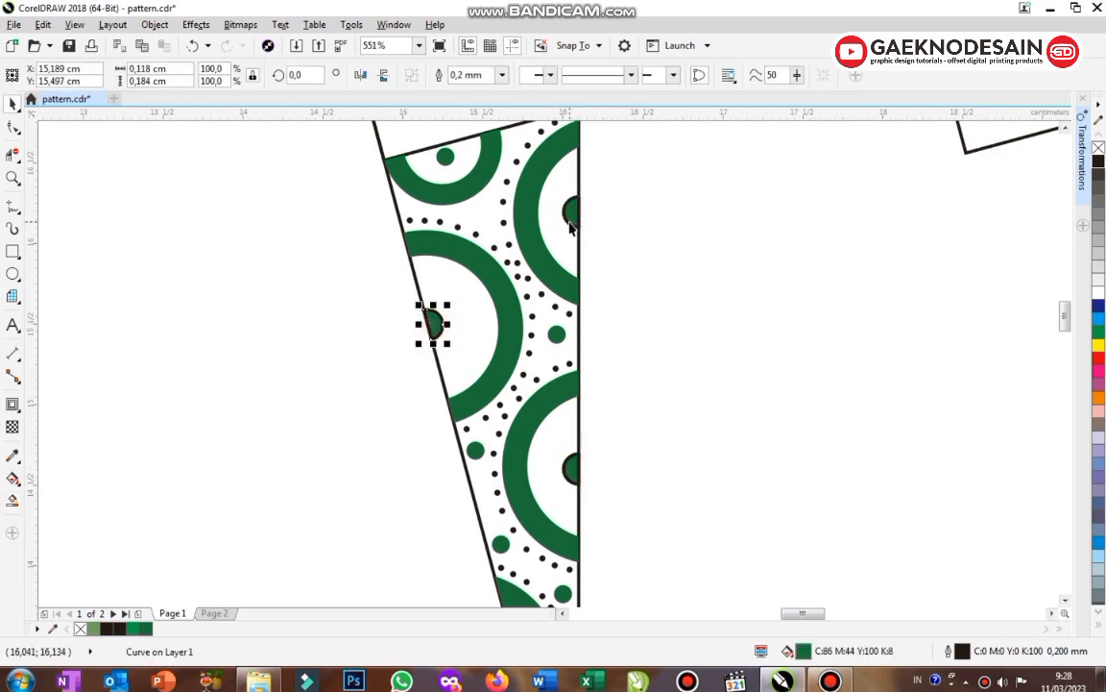
shift+click(570, 211)
shift+click(571, 469)
right_click(1098, 148)
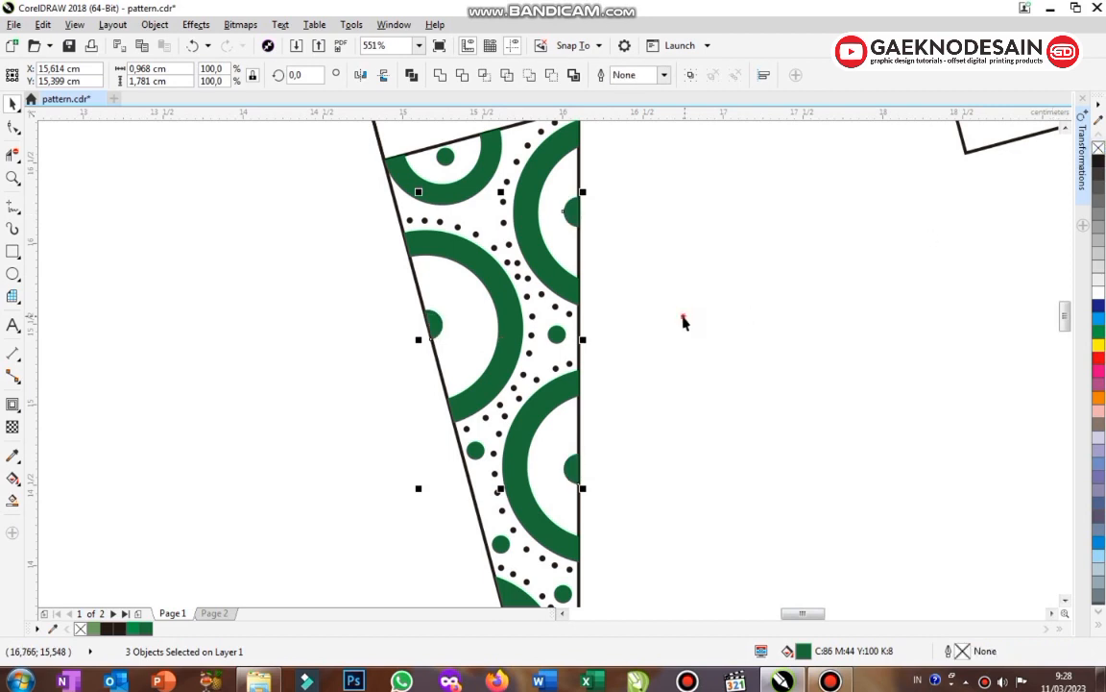
click(684, 316)
click(472, 185)
click(629, 270)
Extend the upper end of the vertical guide line farther above the E shape
scroll(714, 240, down, 2)
scroll(714, 240, down, 2)
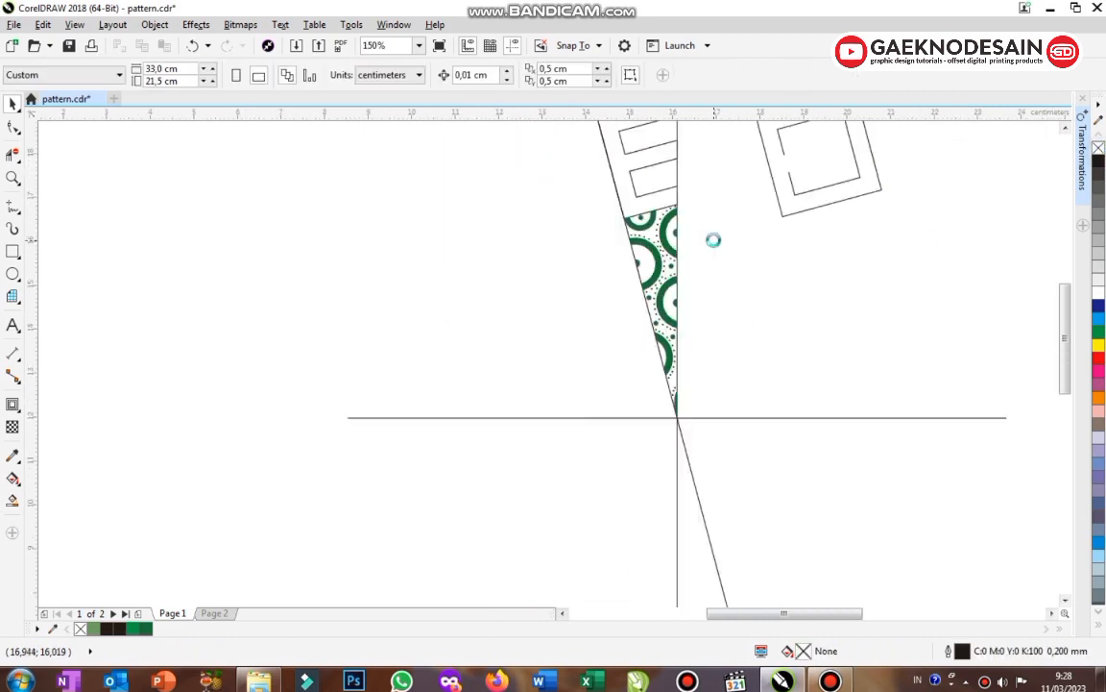
scroll(575, 191, down, 2)
drag(718, 329, 717, 330)
click(533, 202)
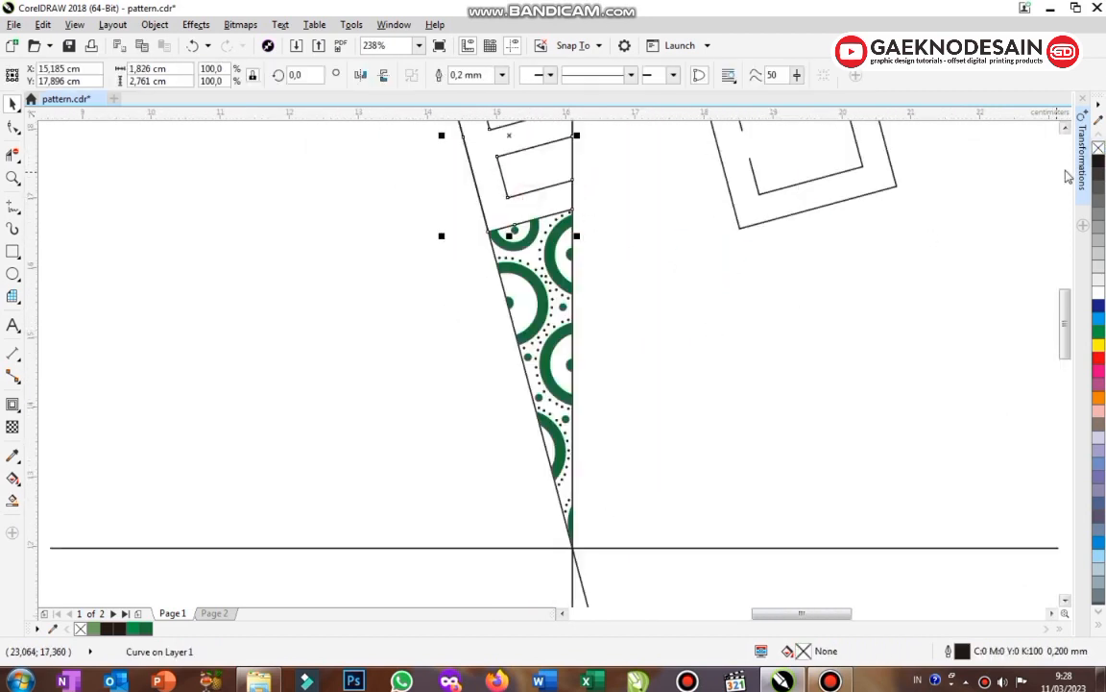
scroll(898, 179, down, 1)
scroll(626, 166, down, 1)
key(F2)
drag(604, 180, 732, 75)
click(671, 240)
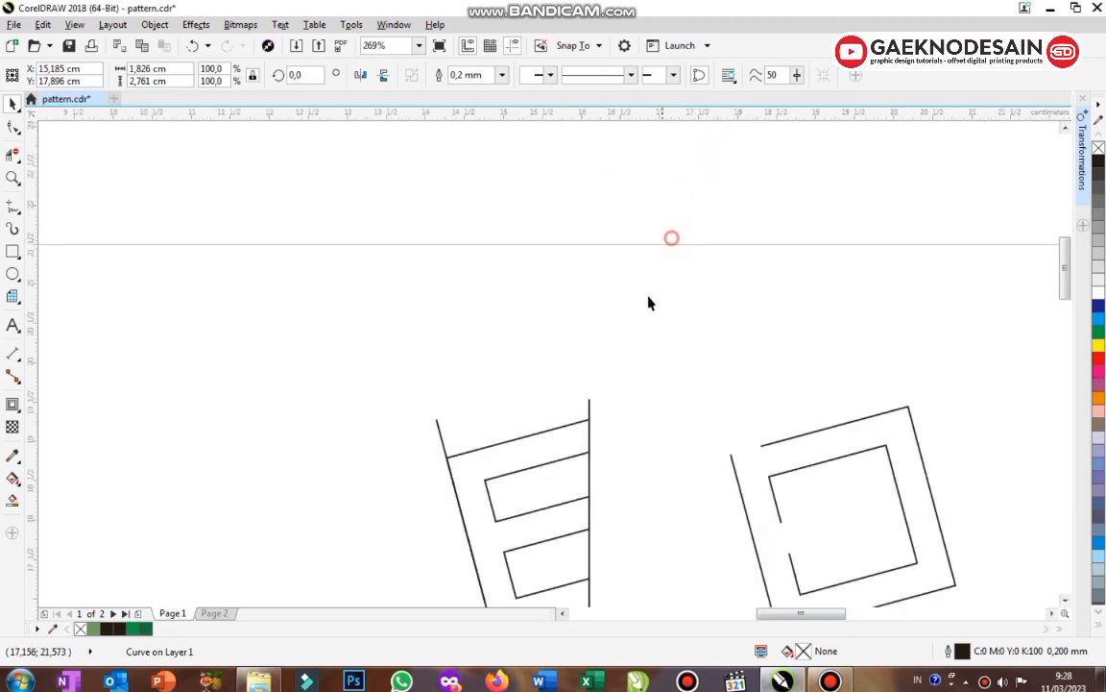
click(589, 409)
drag(588, 388, 588, 327)
Draw a line across the E shape's upper-left corner, convert it to a curve, and bend it outward to round the corner
click(450, 391)
drag(621, 554, 620, 554)
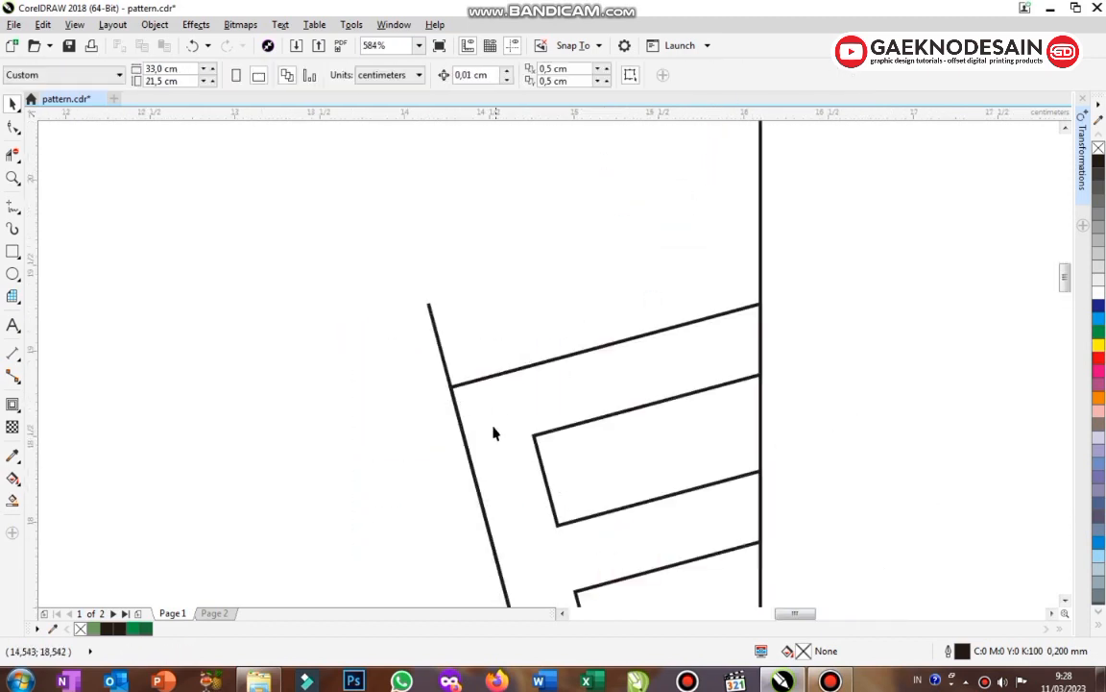
key(F5)
click(501, 373)
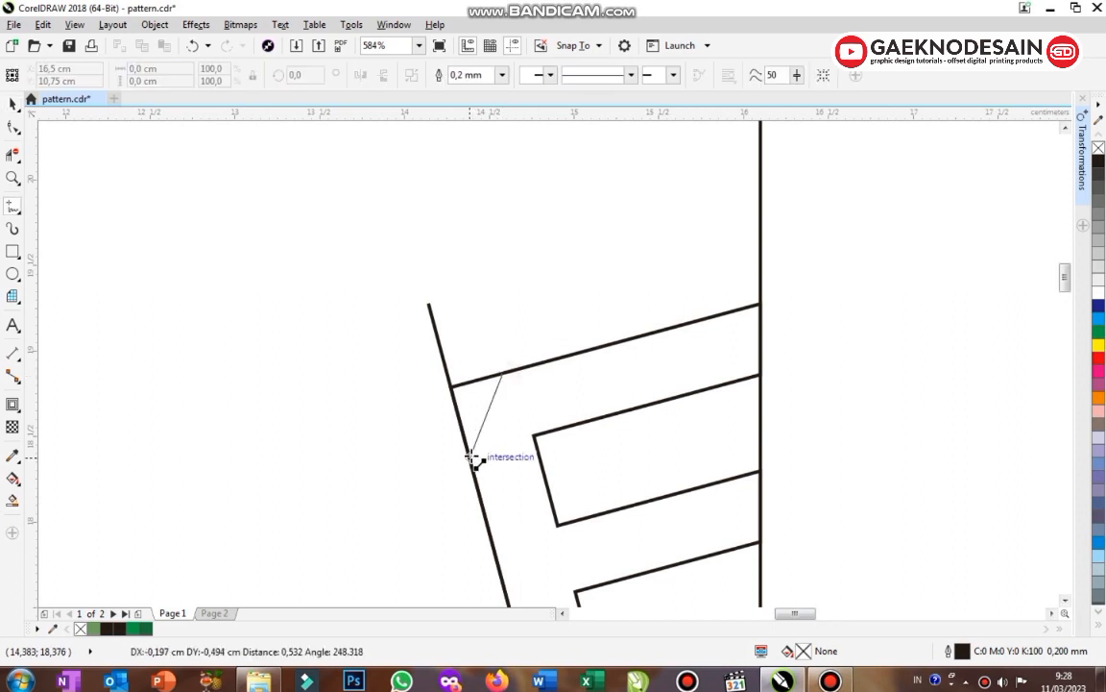
click(468, 448)
key(F10)
click(221, 75)
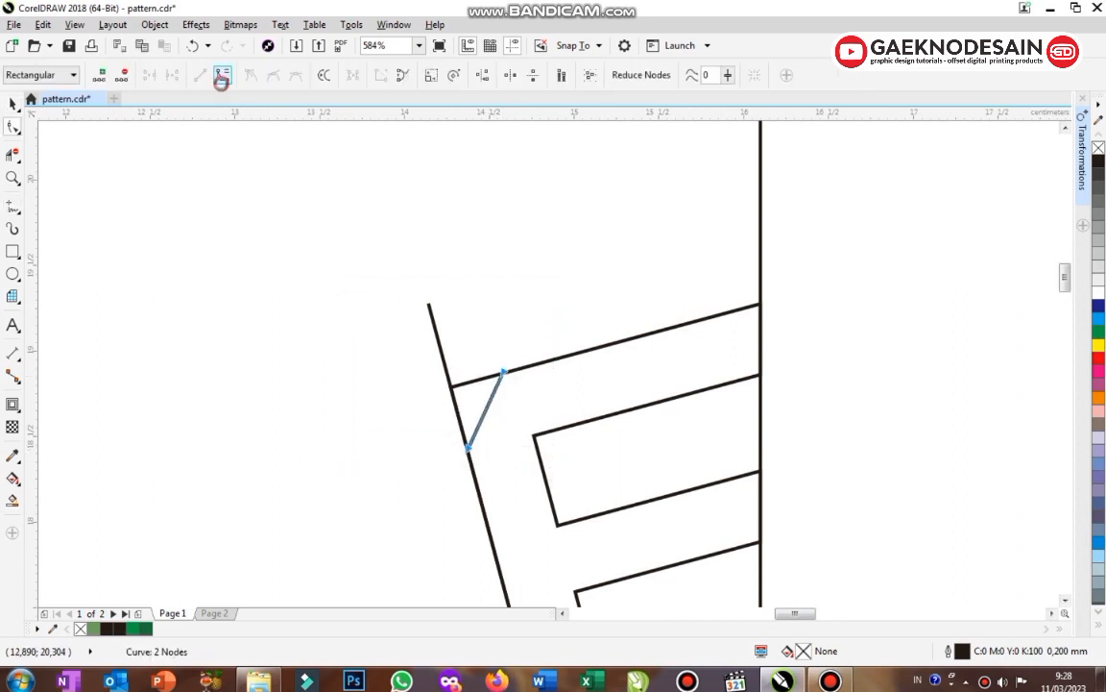
click(477, 417)
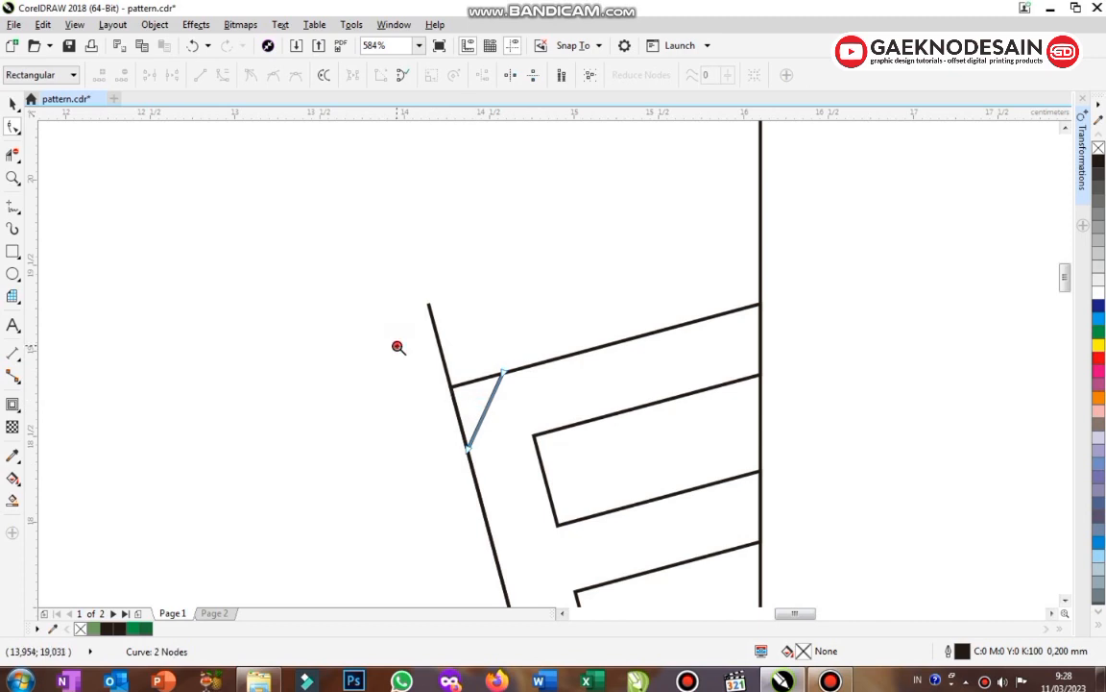
drag(397, 346, 653, 500)
drag(425, 326, 383, 309)
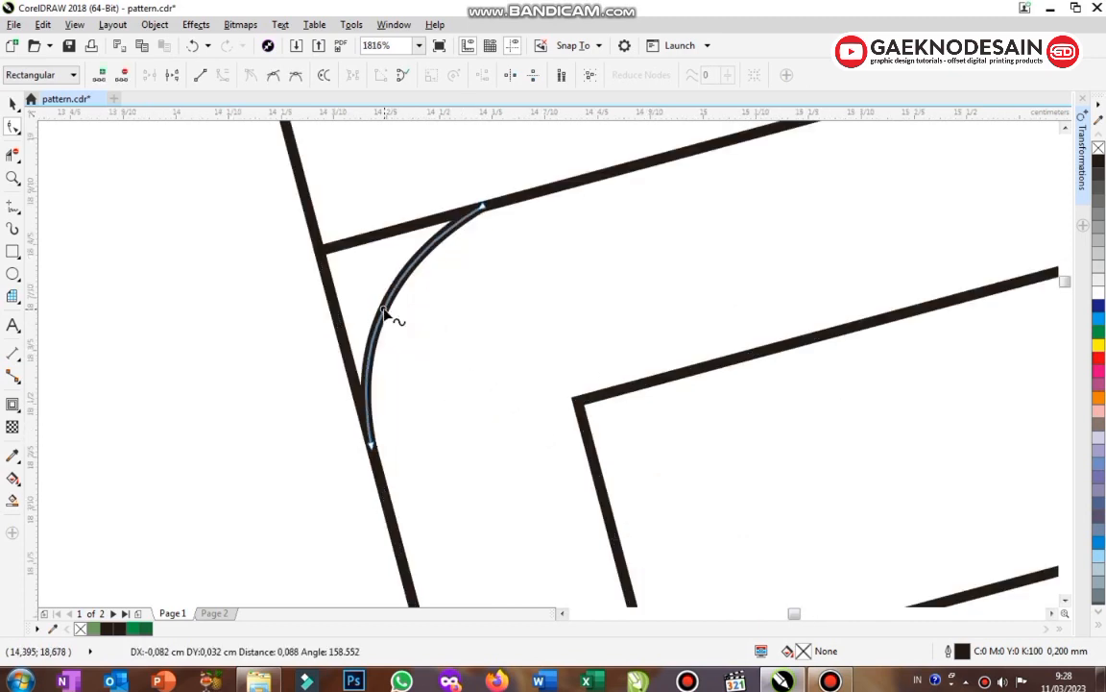
Draw a line across the upper-left corner of the E's upper opening and bend it outward into a rounded corner
key(F5)
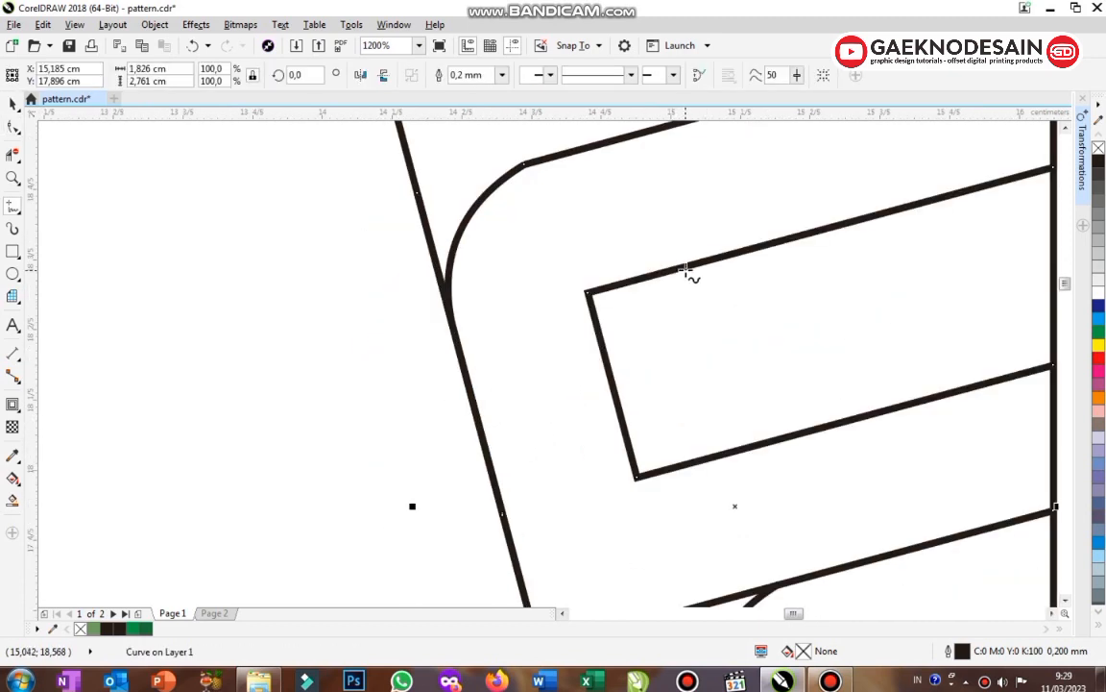
click(685, 266)
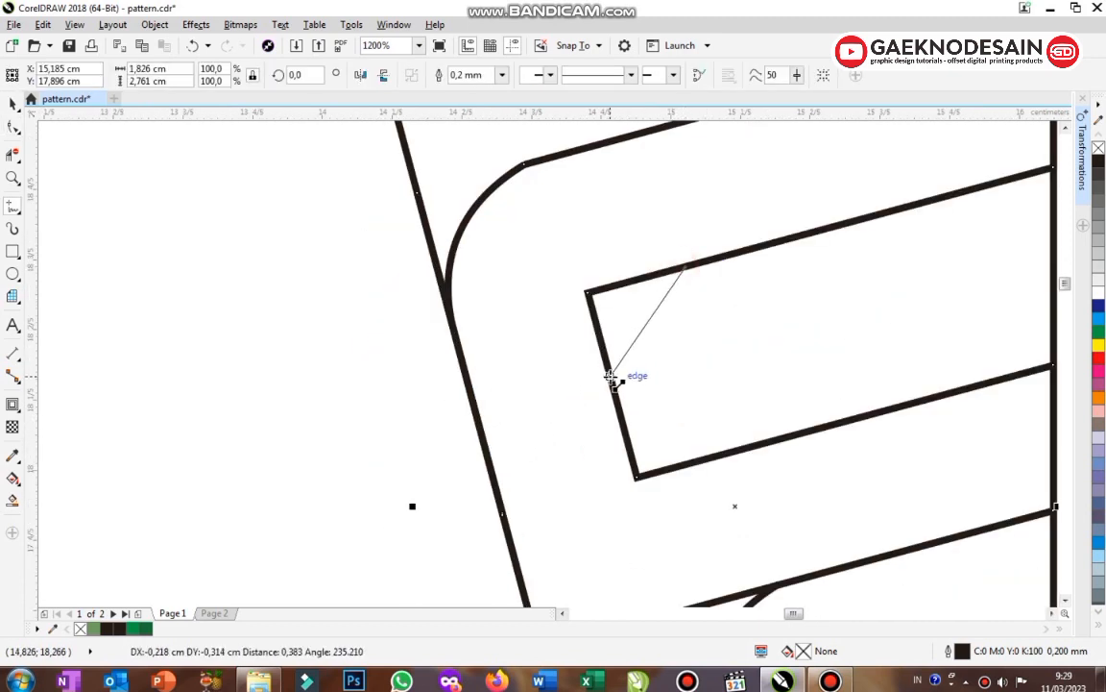
click(610, 374)
key(F10)
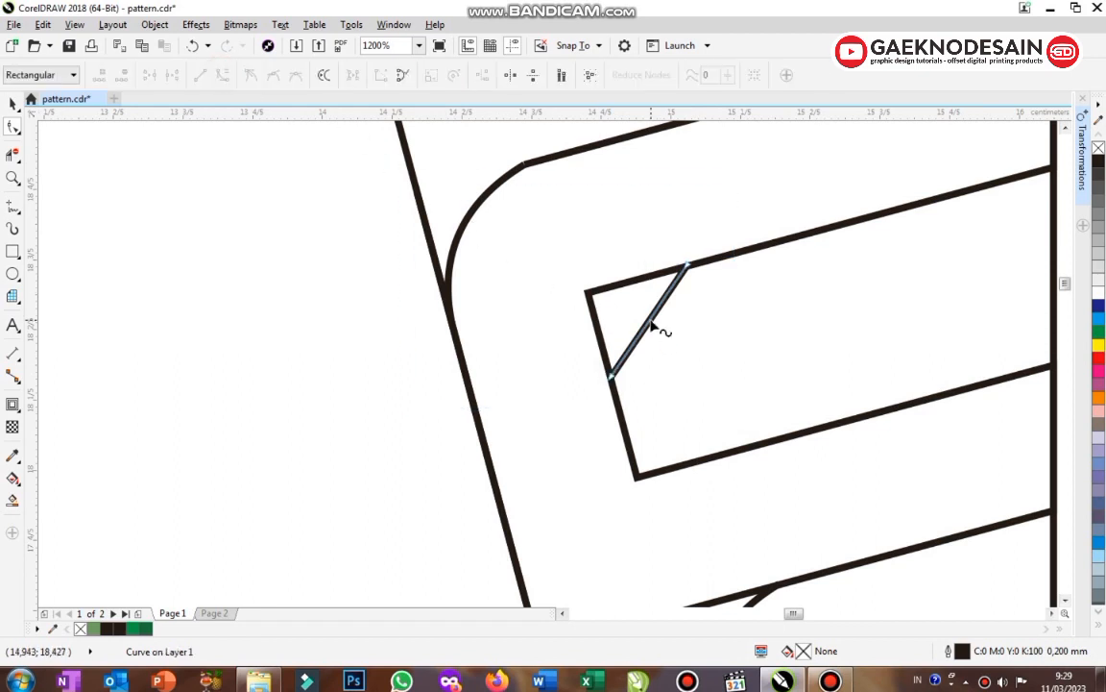
drag(657, 323, 619, 306)
Remove the sharp corner segment outside the upper opening's curve with the Virtual Segment Delete tool
key(x)
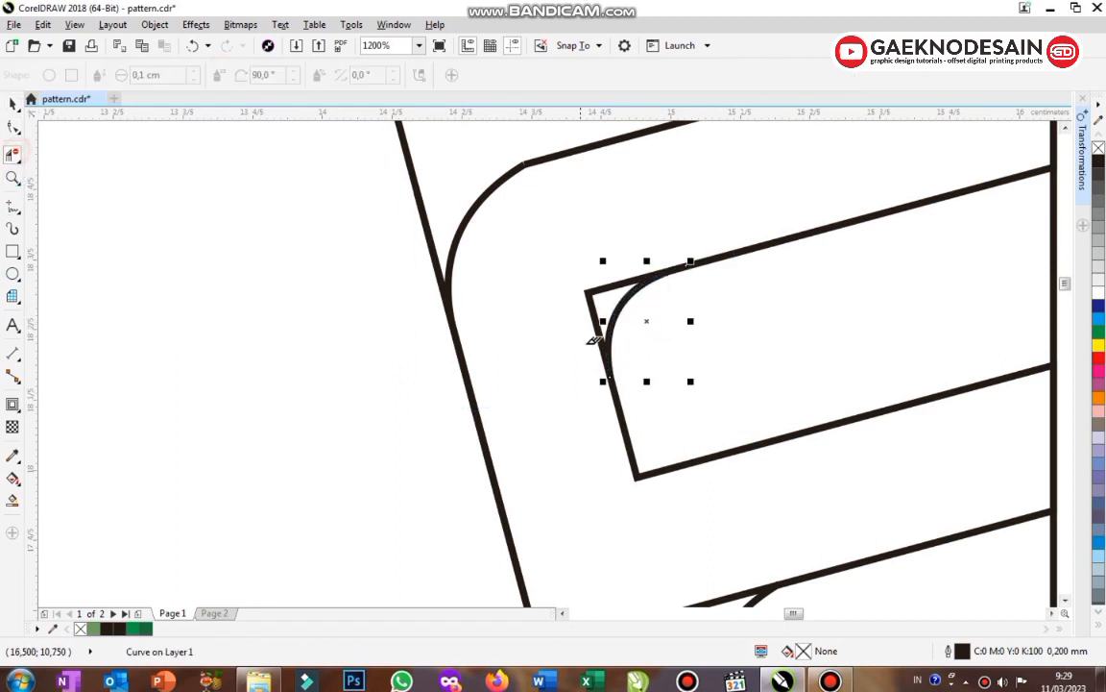
click(593, 288)
key(space)
key(Escape)
Draw a line across the upper-left corner of the E's lower opening, convert it to a curve, and bend it outward
key(F3)
key(F2)
mouse_move(492, 363)
mouse_down()
mouse_move(668, 499)
mouse_move(720, 522)
mouse_up()
key(F5)
click(567, 278)
click(482, 420)
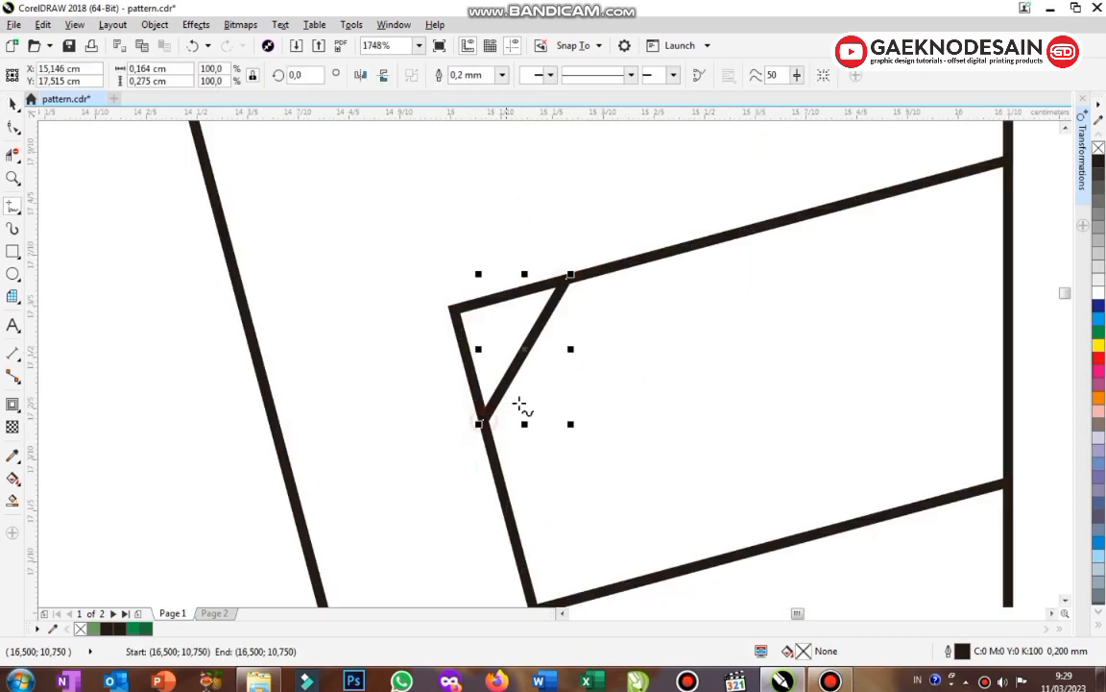
key(F10)
drag(613, 227, 420, 474)
click(222, 76)
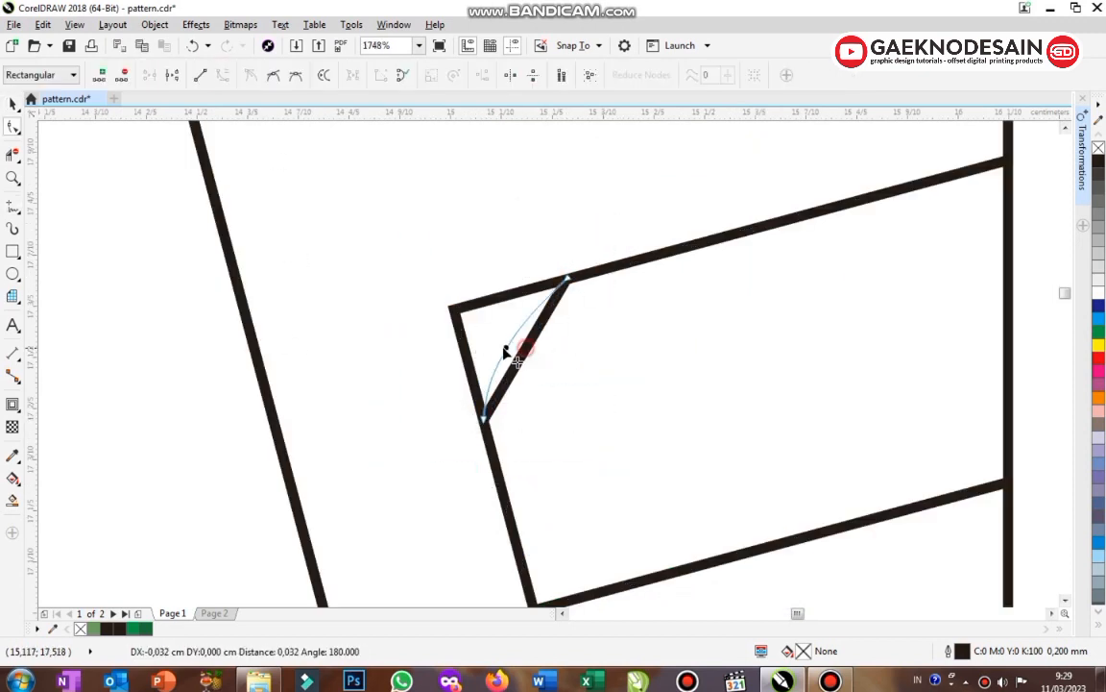
drag(541, 350, 490, 335)
key(space)
Remove the sharp corner segment outside the lower opening's curve with the Virtual Segment Delete tool, keeping the curve
click(12, 155)
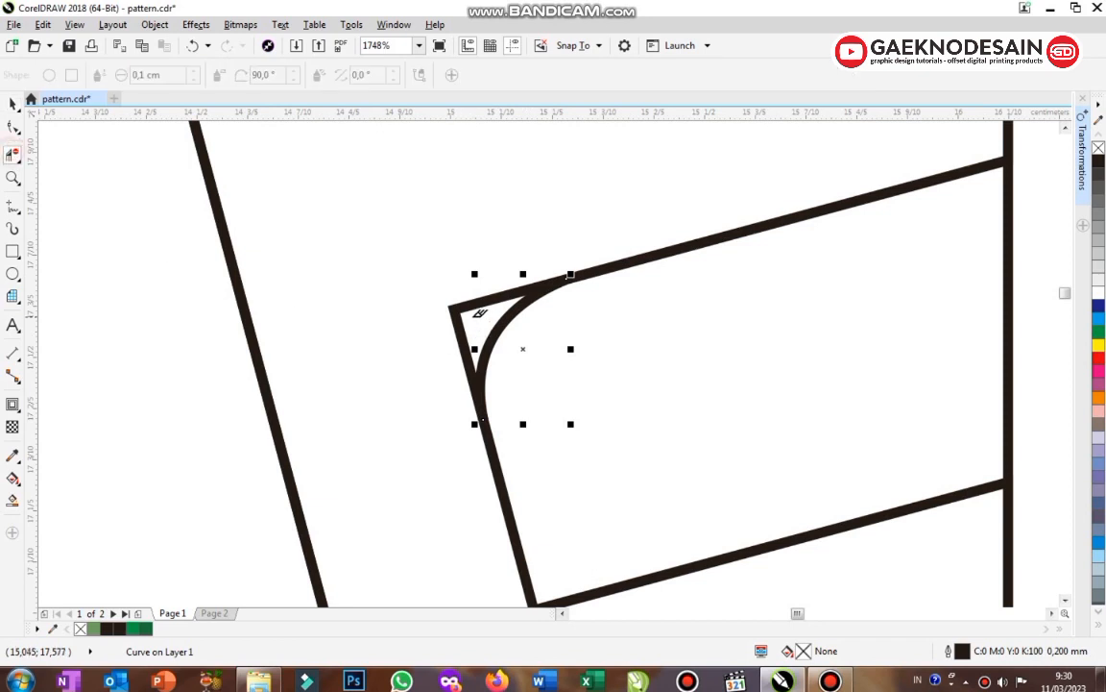
click(465, 307)
key(space)
key(Delete)
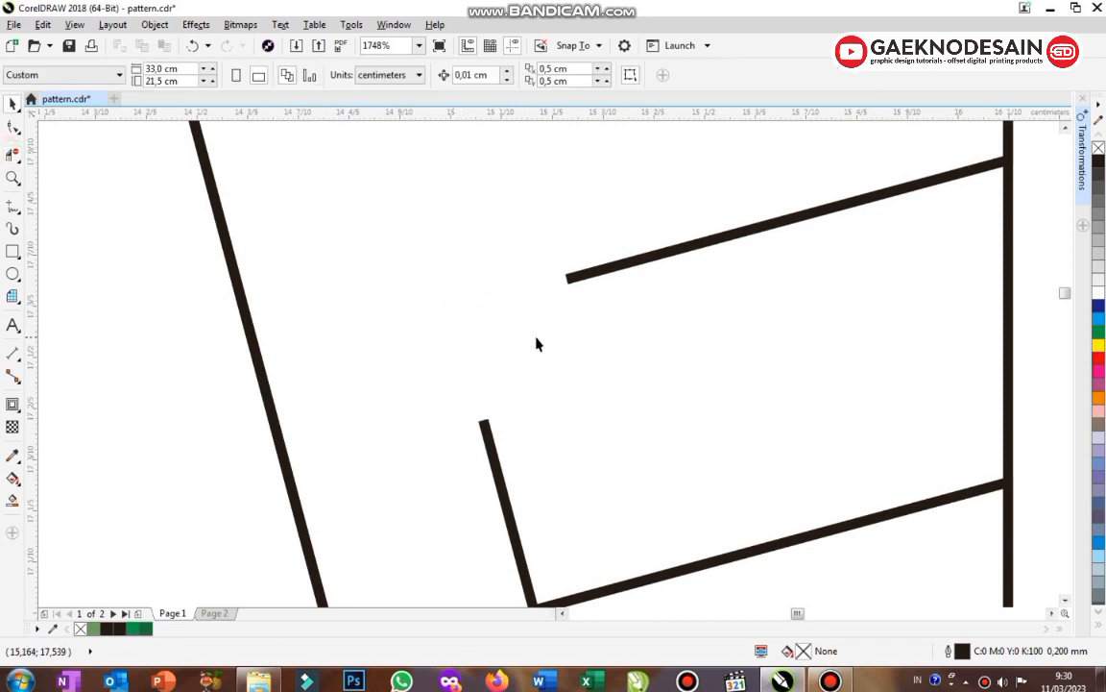
key(ctrl+z)
Fill the E shape with dark green using the Smart Fill tool
scroll(599, 354, down, 5)
click(12, 477)
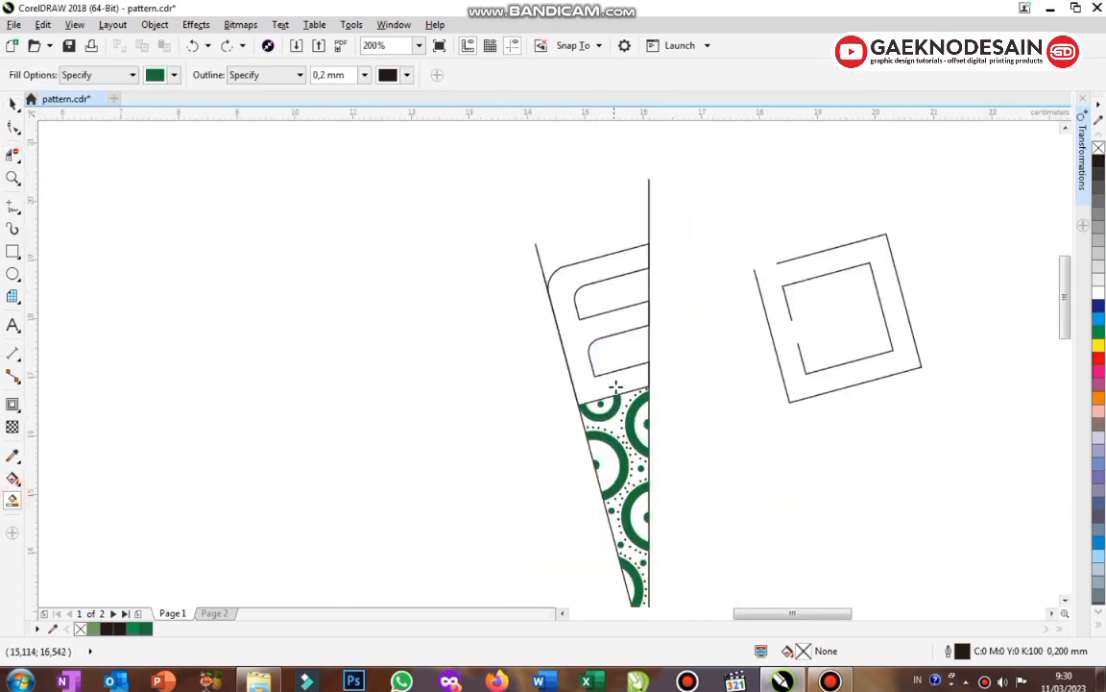
click(562, 327)
key(space)
key(Escape)
Draw a line from the vertical guide line to the E's upper edge and bend it into an S-shaped half-leaf outline
click(649, 207)
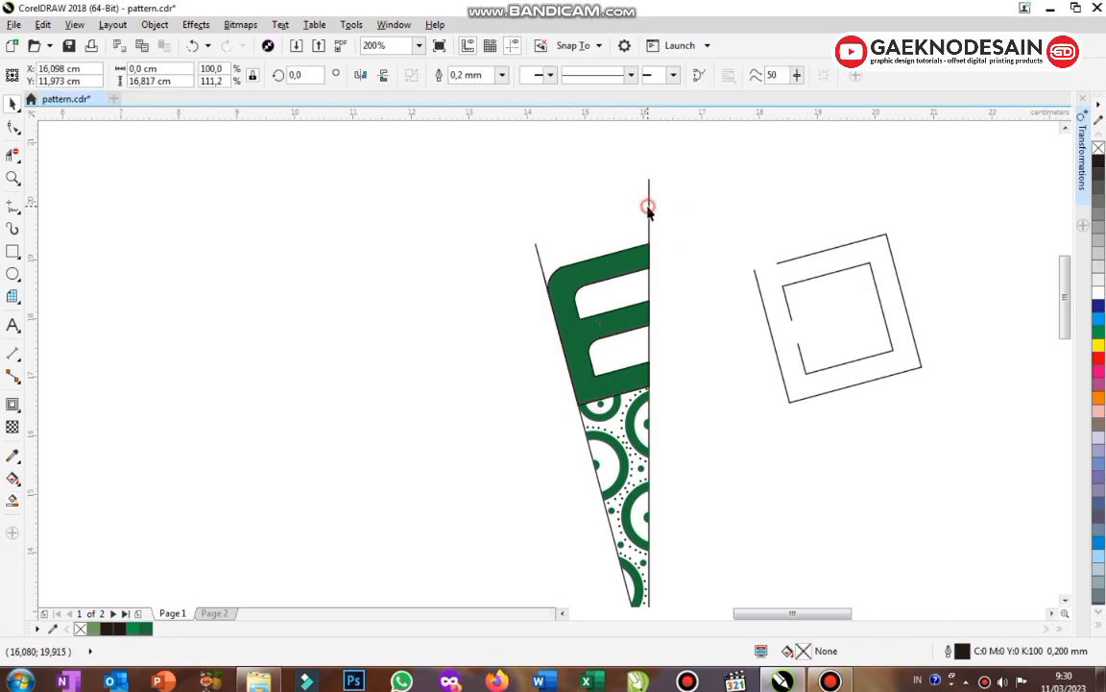
key(Escape)
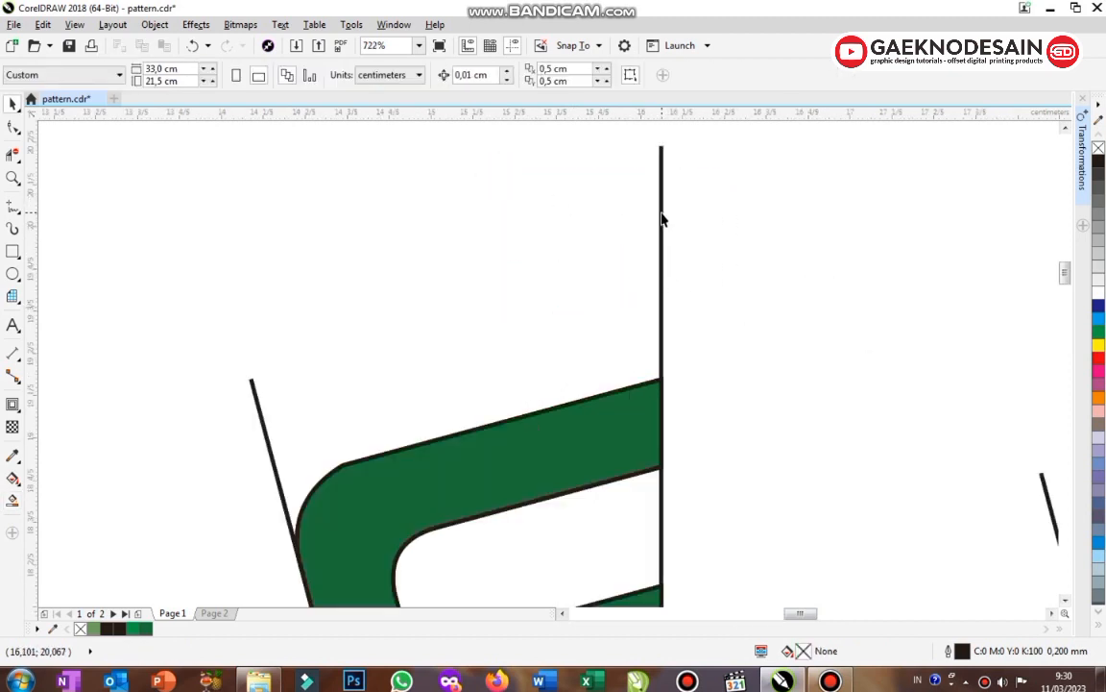
key(F5)
click(661, 206)
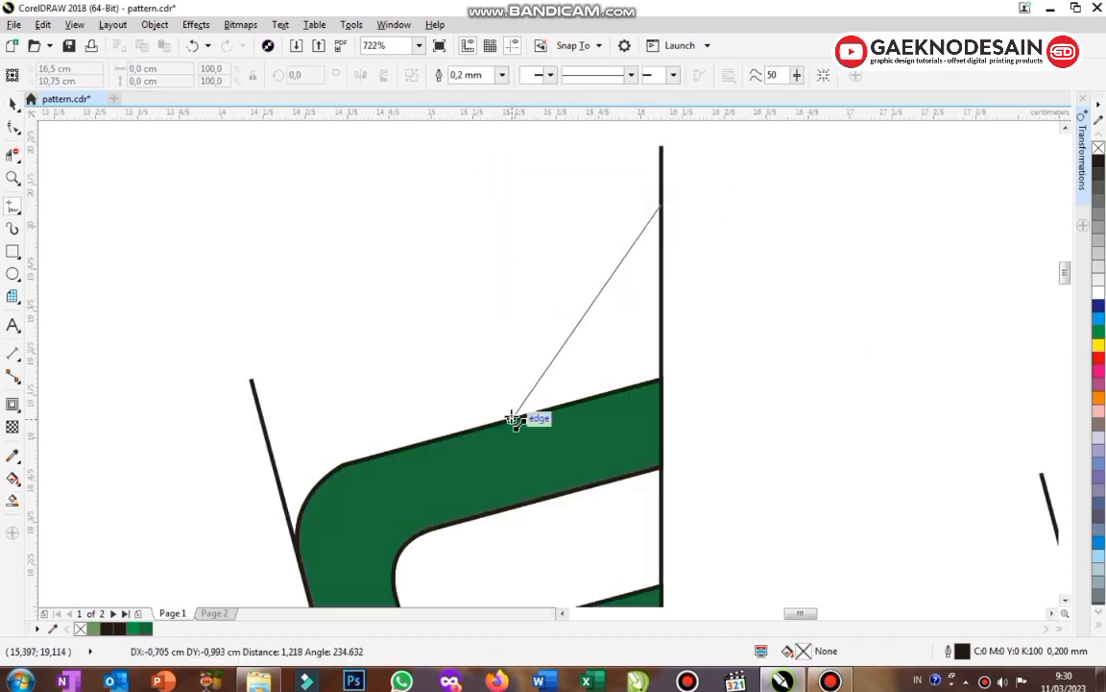
click(510, 419)
key(F10)
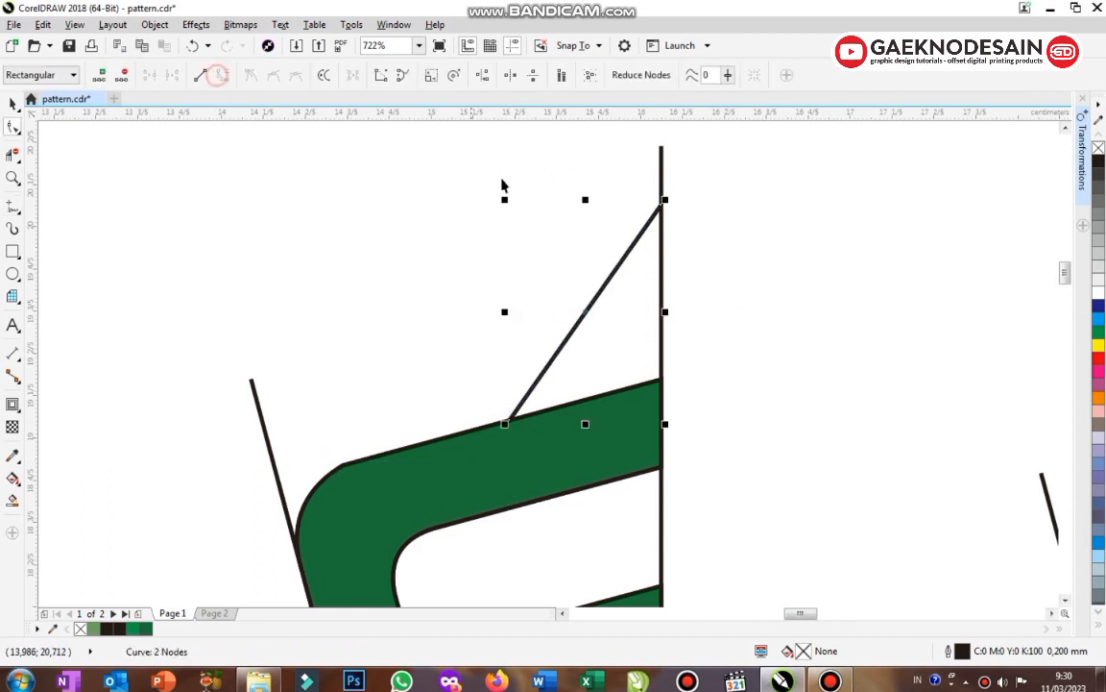
drag(565, 350, 470, 279)
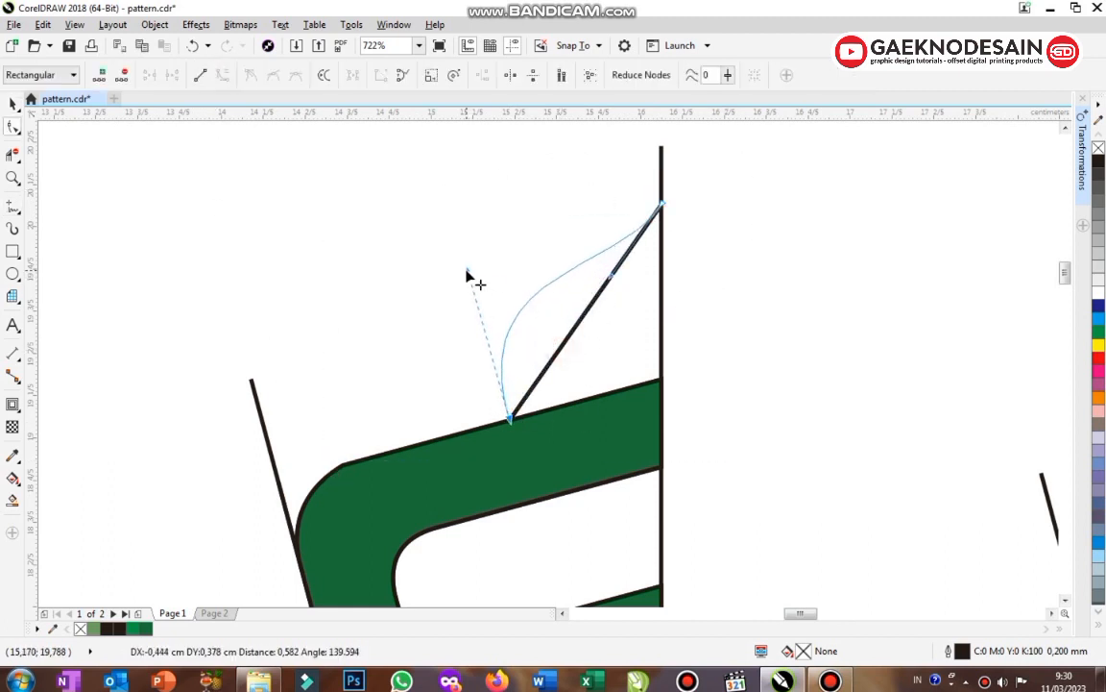
Draw a smaller line inside the half leaf, from the guide line to the E's upper edge, and bend it into an S-curve
key(F5)
click(661, 286)
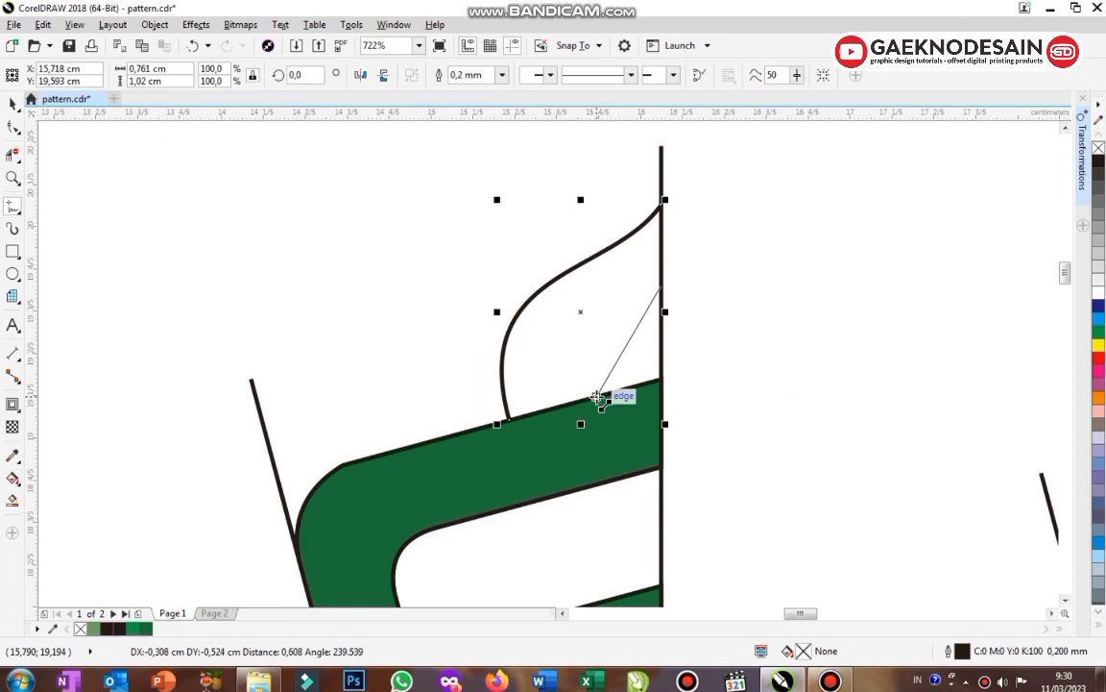
click(596, 394)
key(F10)
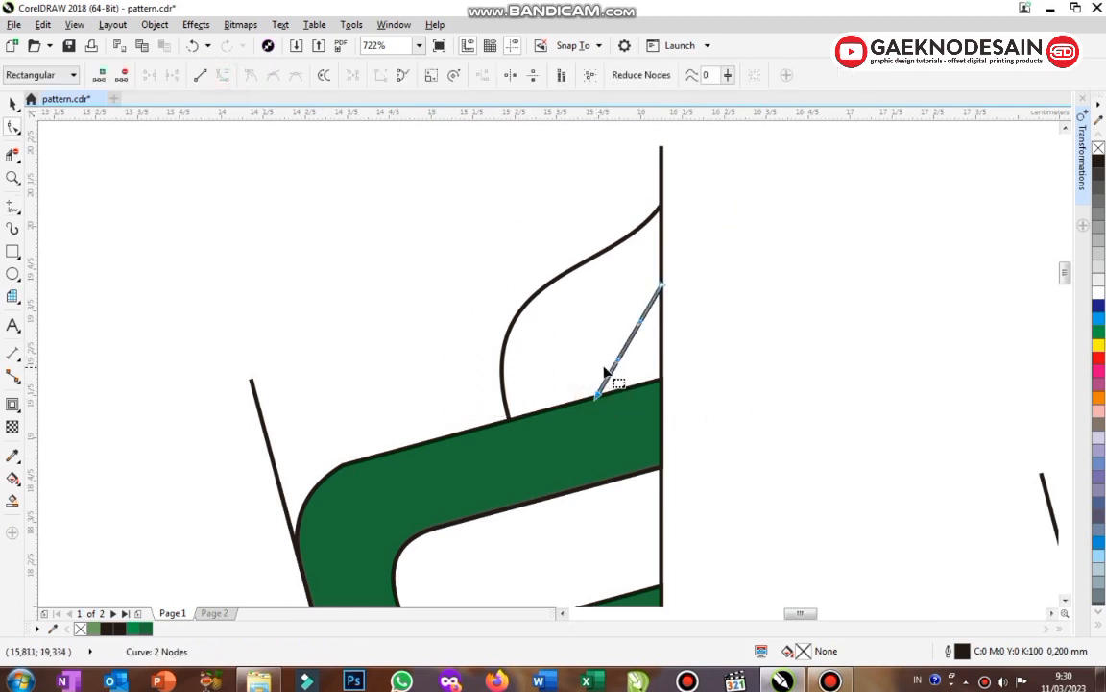
drag(602, 381, 598, 342)
Raise the inner leaf curve's end node along the guide line and stretch its lower handle for a fuller bulge
key(F5)
key(F10)
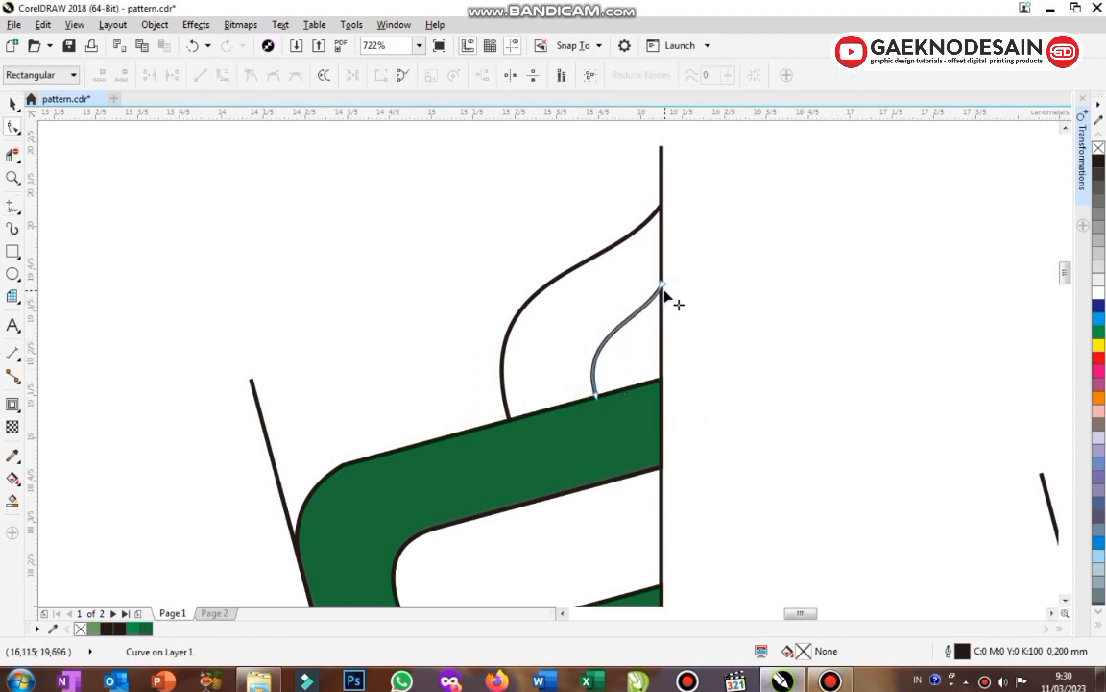
drag(664, 288, 661, 262)
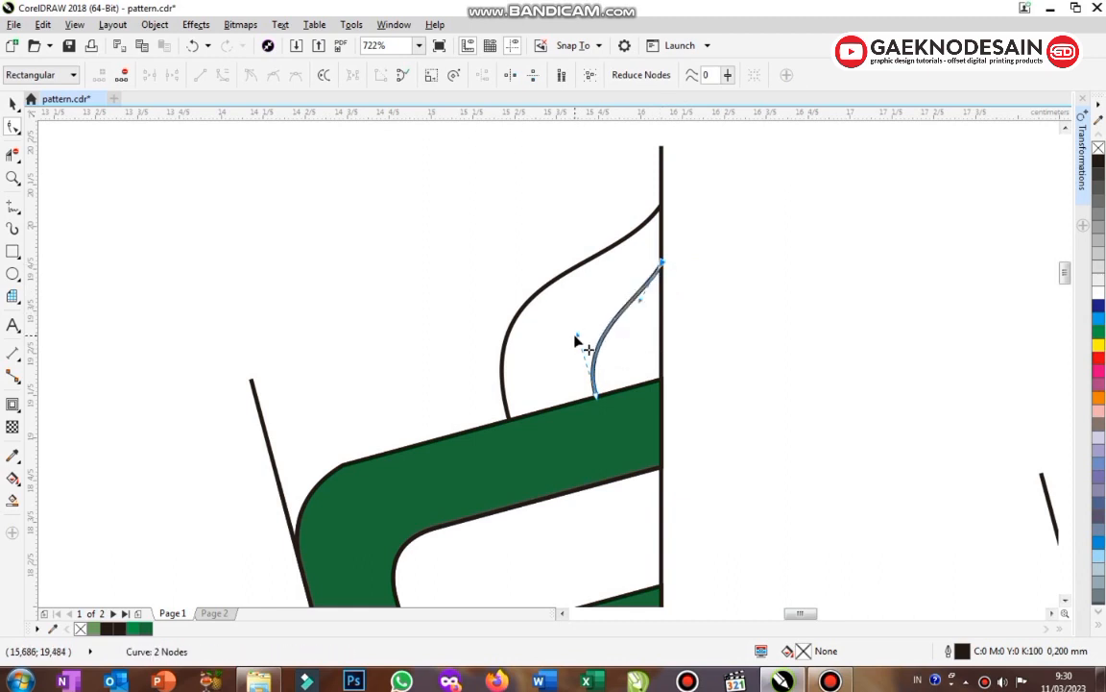
drag(577, 338, 566, 316)
key(space)
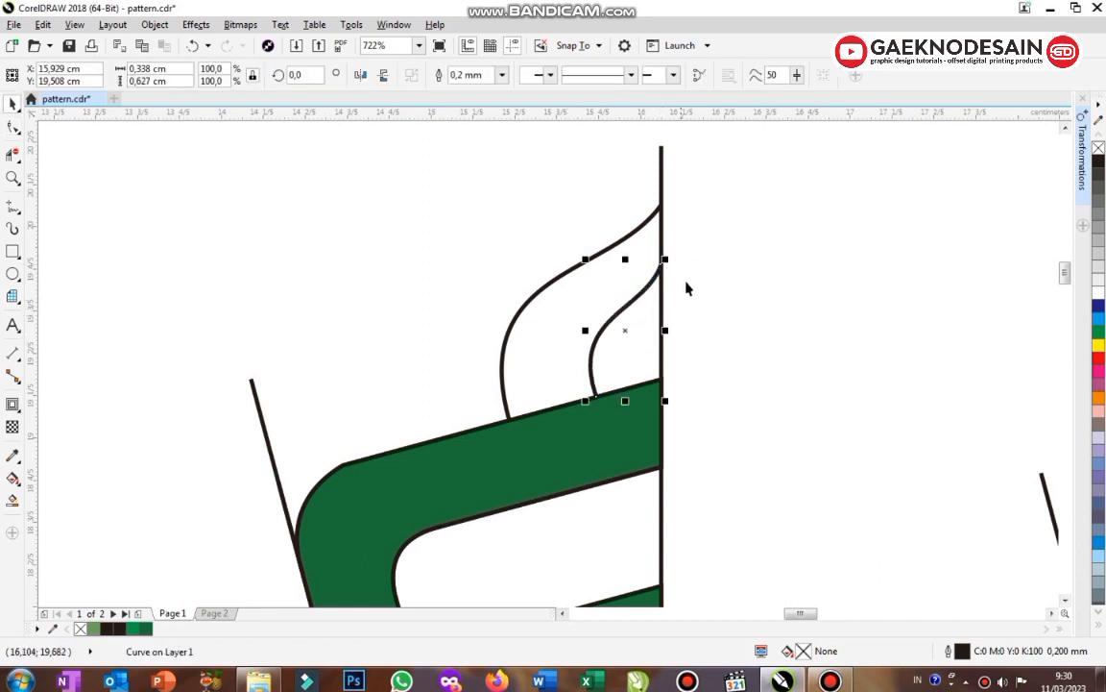
Draw a connected line along the middle of the E's upper arm, spine and lower arm, cutting across its rounded corner
click(713, 268)
scroll(618, 375, down, 2)
key(F2)
mouse_move(420, 358)
mouse_down()
mouse_move(556, 480)
mouse_move(684, 558)
mouse_up()
key(F5)
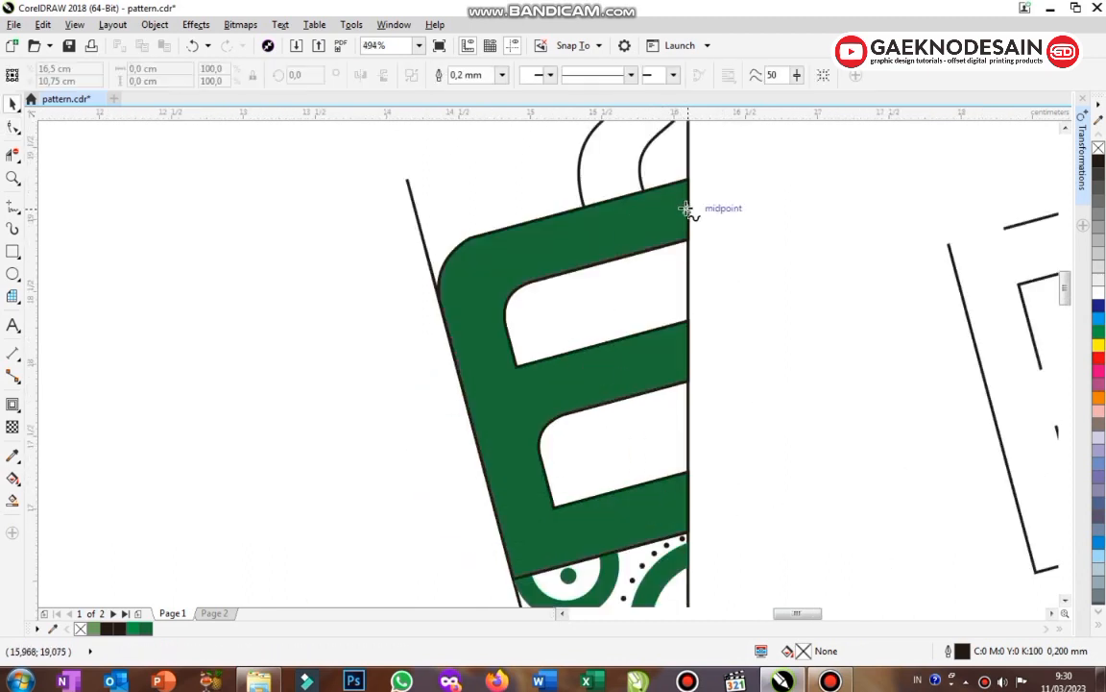
click(686, 210)
click(499, 264)
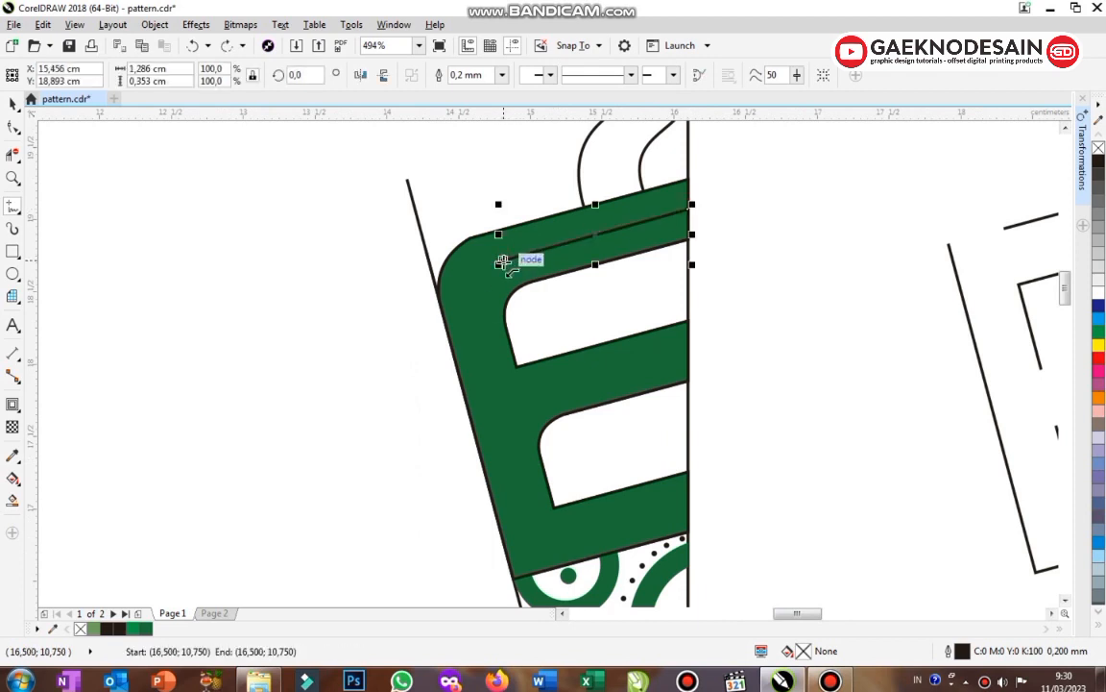
click(477, 323)
click(531, 538)
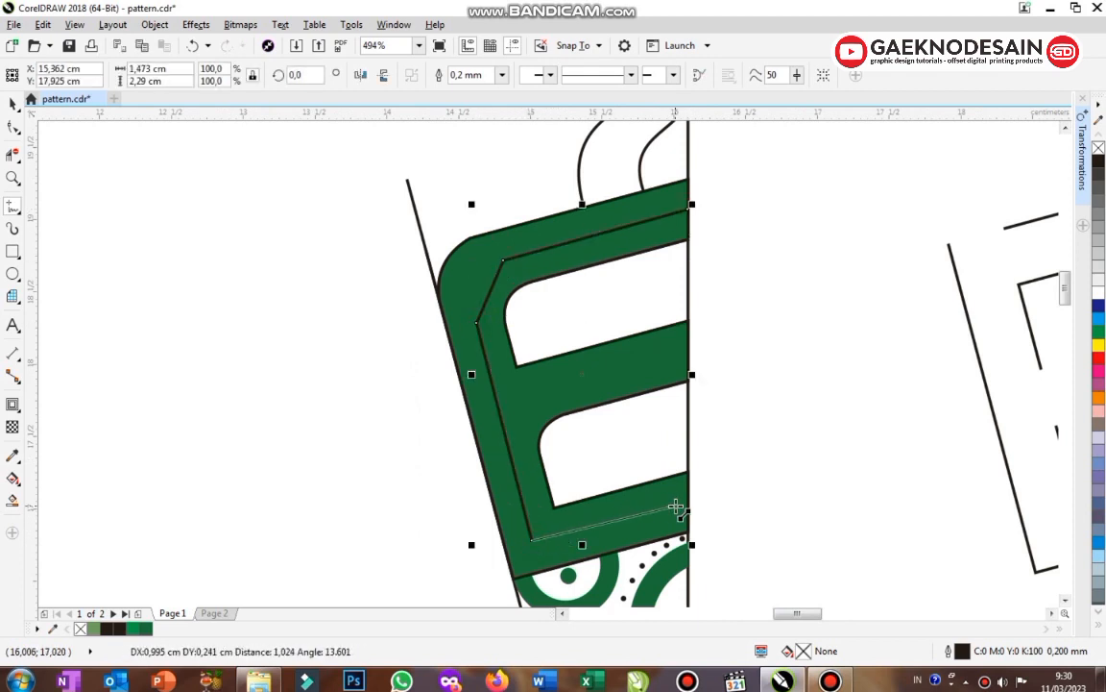
click(689, 501)
Draw a straight line along the middle of the E's central arm, from the guide line to the spine line
click(690, 352)
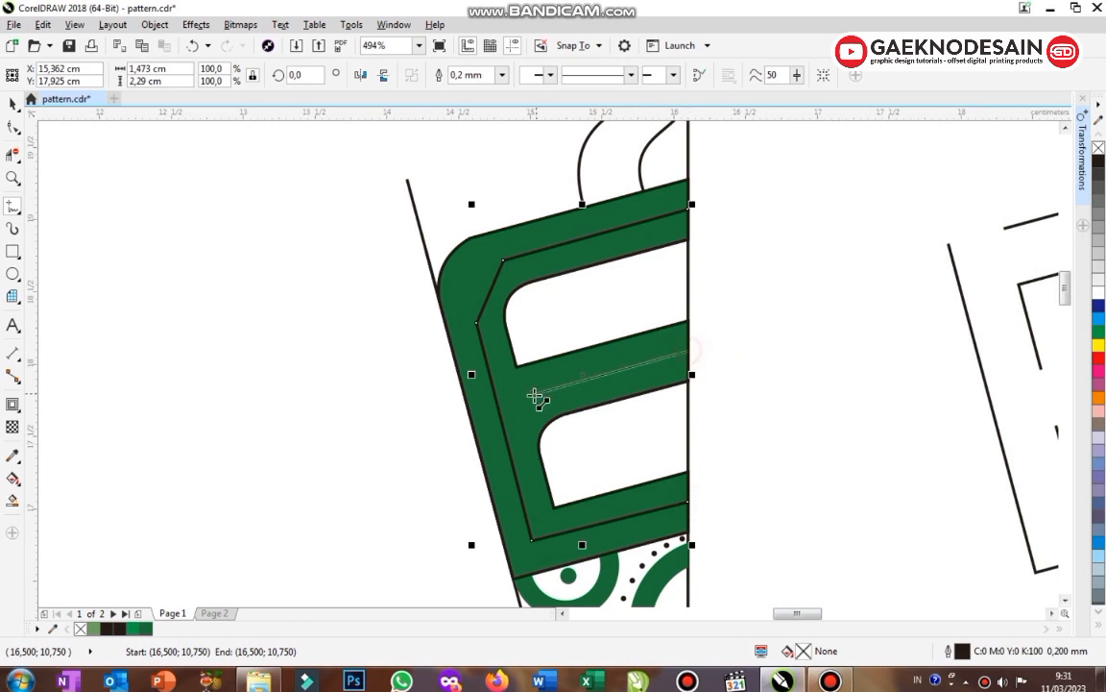
click(499, 399)
key(space)
Convert the centre line's slanted corner segment to a curve and bend it to follow the E's rounded corner
click(532, 253)
key(F10)
drag(399, 236, 537, 314)
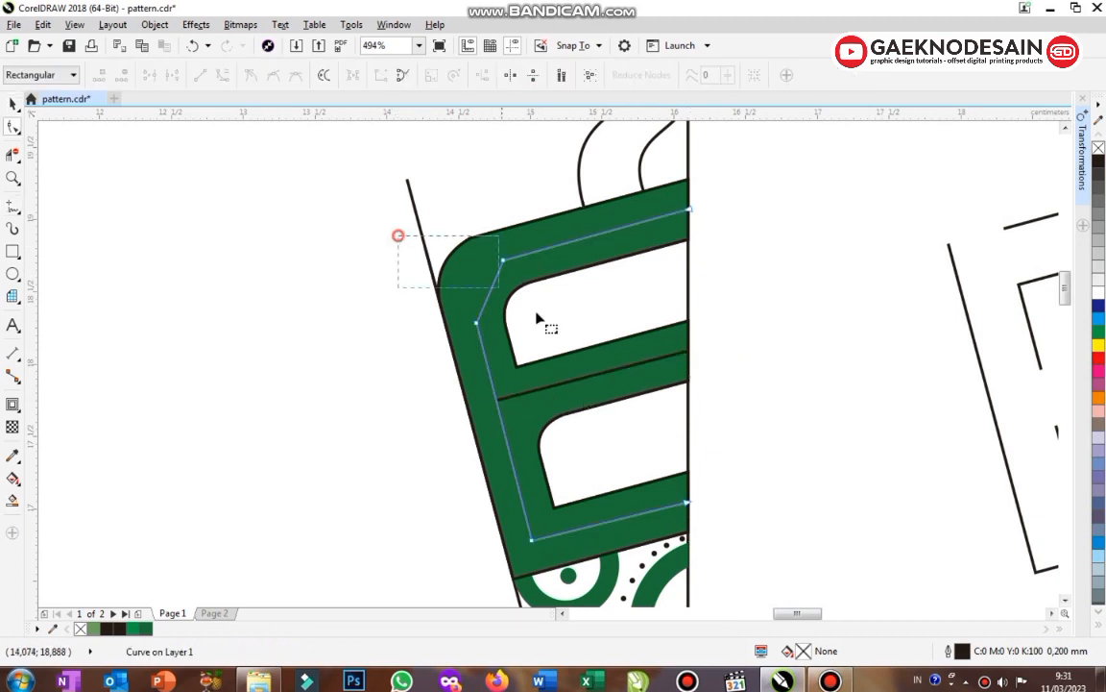
click(221, 75)
drag(481, 285, 474, 285)
key(space)
Try outline widths of 2 mm and 1 mm on the centre line running around the E
key(F12)
text(2)
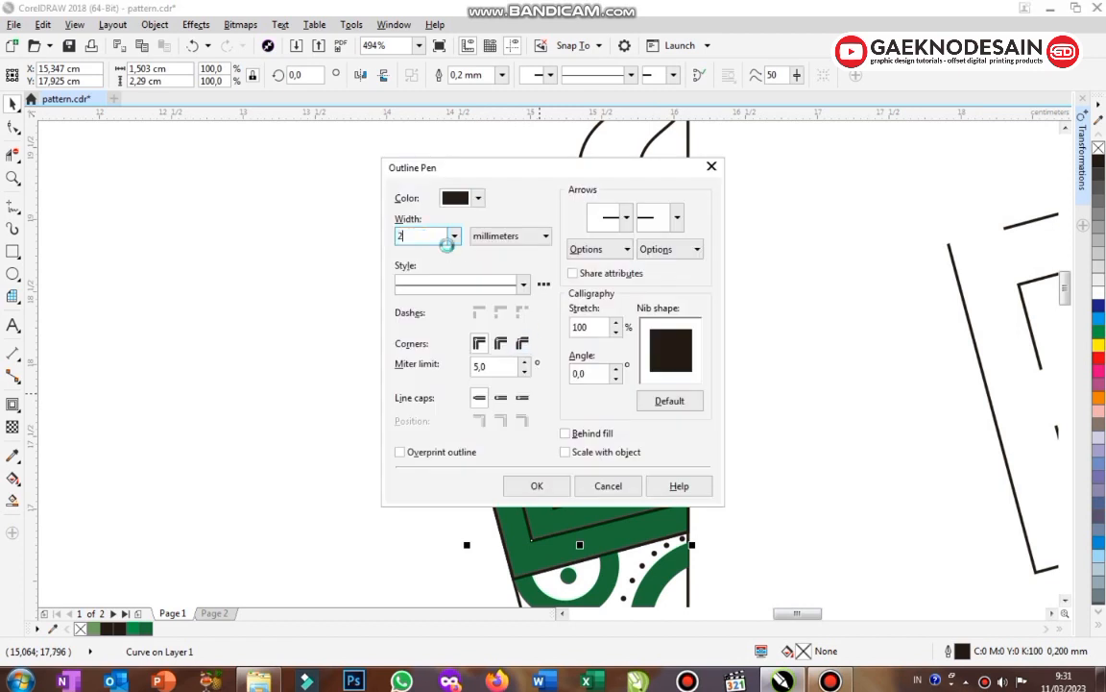
key(Return)
key(F12)
text(1)
key(Return)
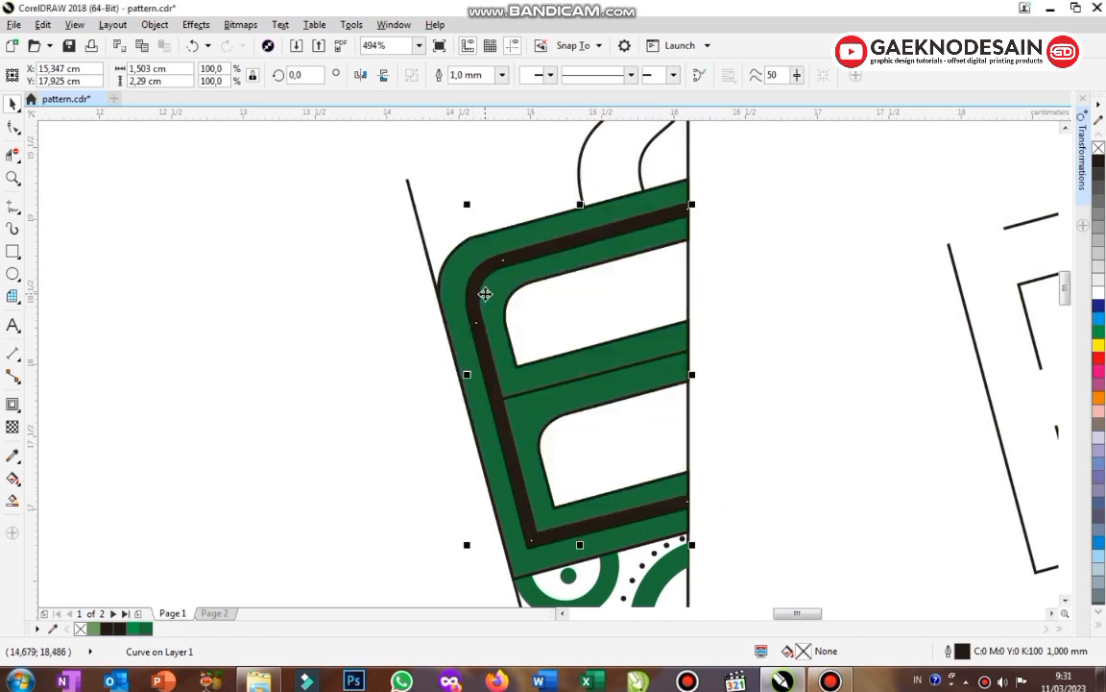
Set the outline width of both the long centre line and the central arm line to 1,5 mm
key(F12)
text(1,5)
key(Return)
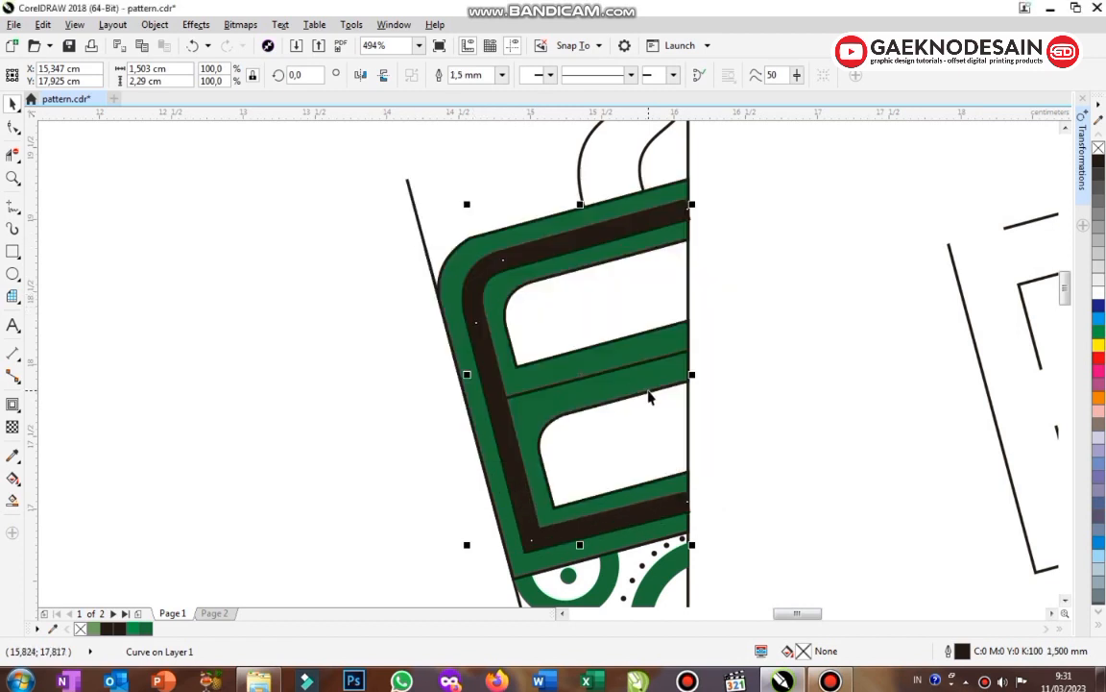
click(645, 366)
key(F12)
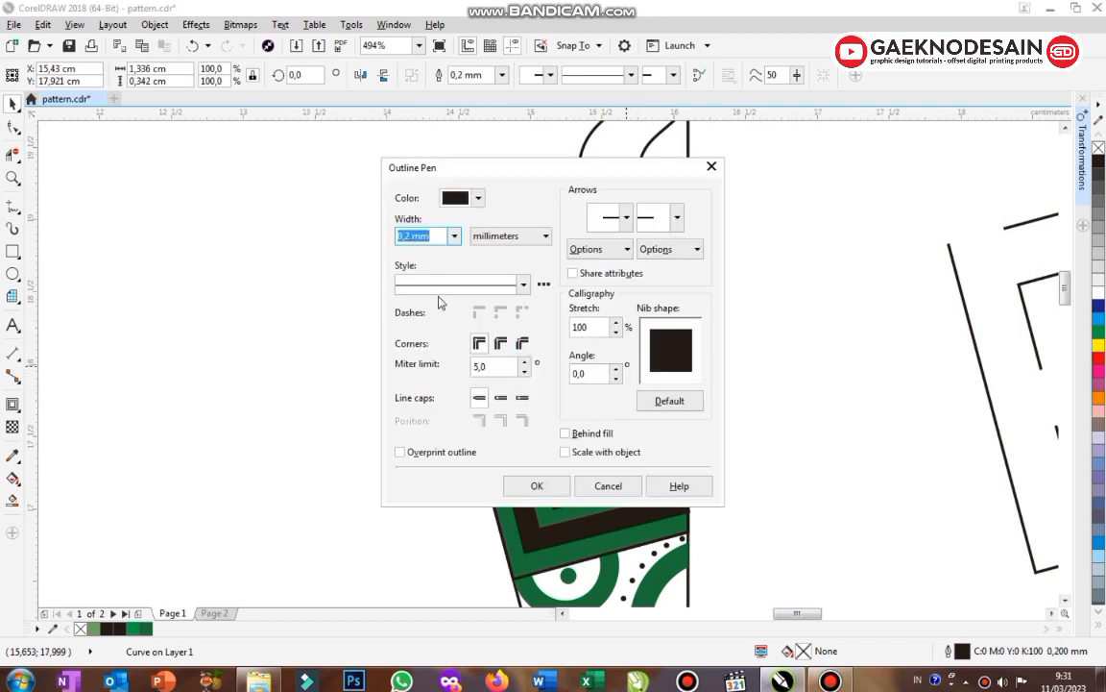
text(1,5)
key(Return)
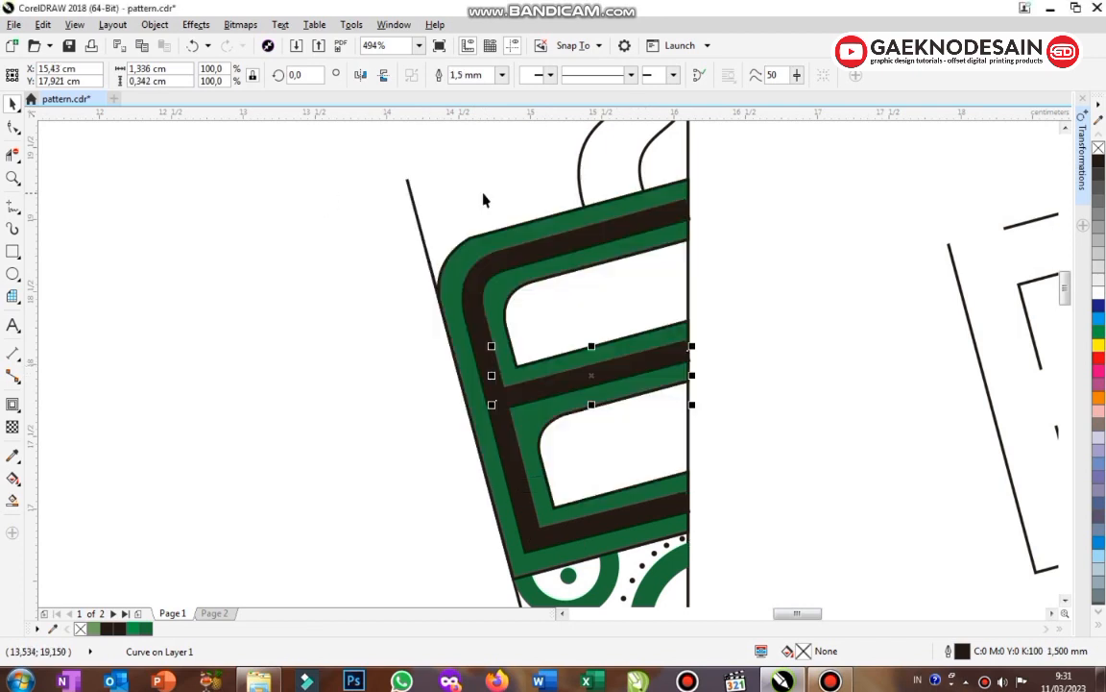
Extend the ends of the three thick arm lines slightly beyond the vertical guide line
click(671, 212)
key(F10)
drag(690, 211, 713, 204)
click(669, 356)
drag(689, 351, 714, 346)
click(679, 504)
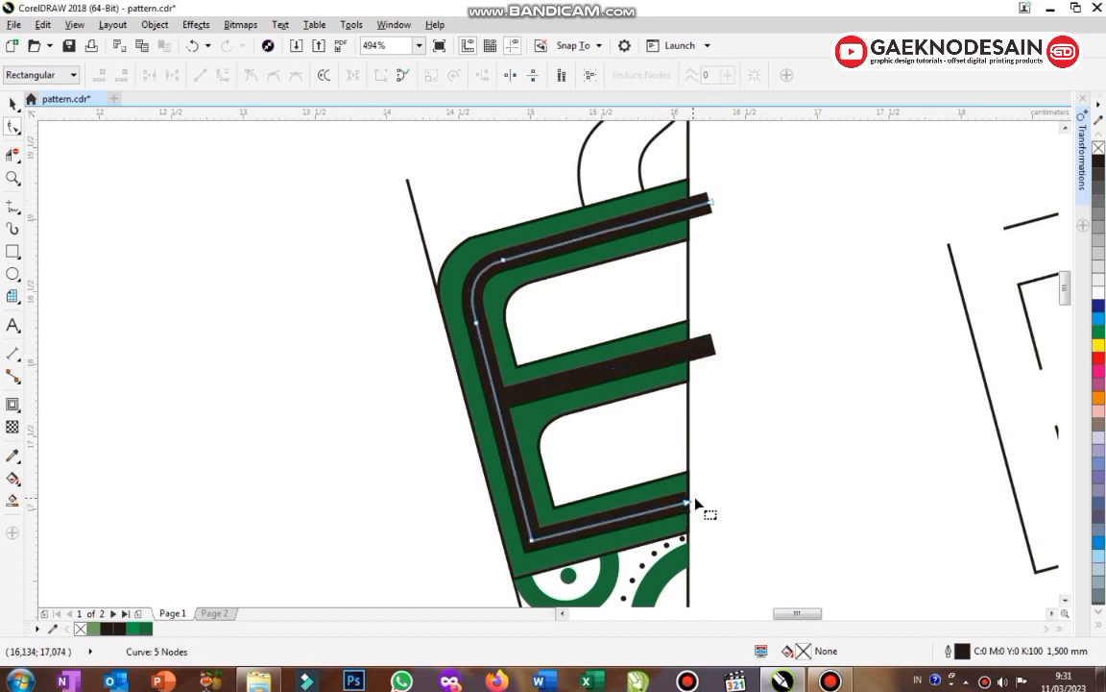
drag(695, 502, 710, 500)
key(space)
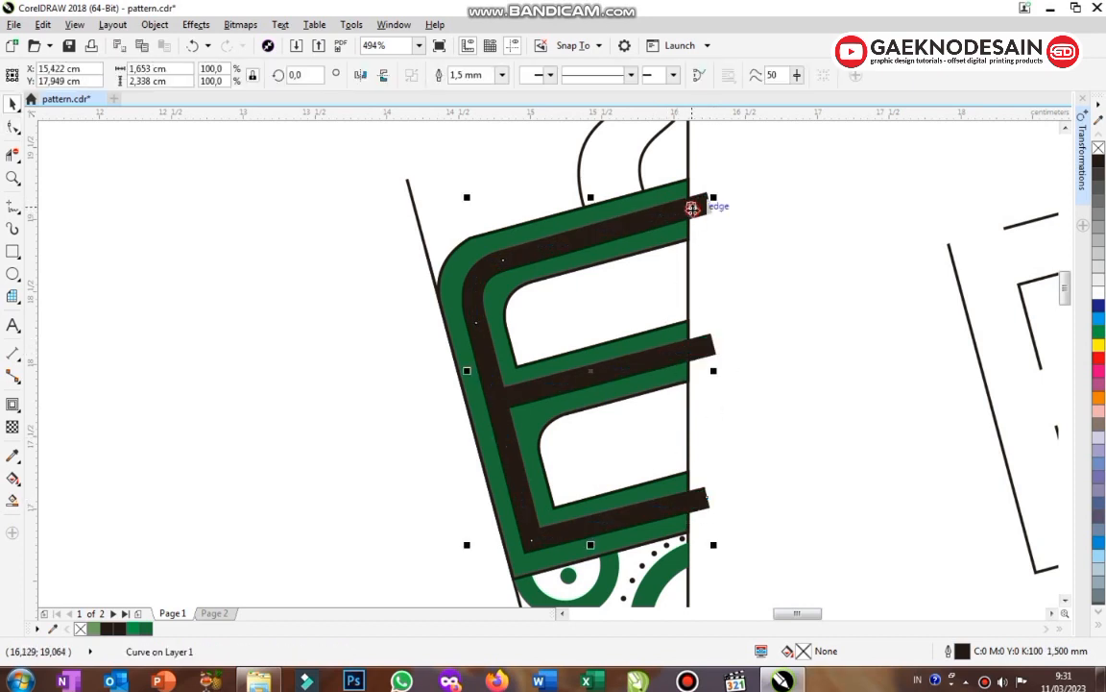
Convert the outlines of the long centre line and the central arm line to objects
click(751, 193)
click(699, 206)
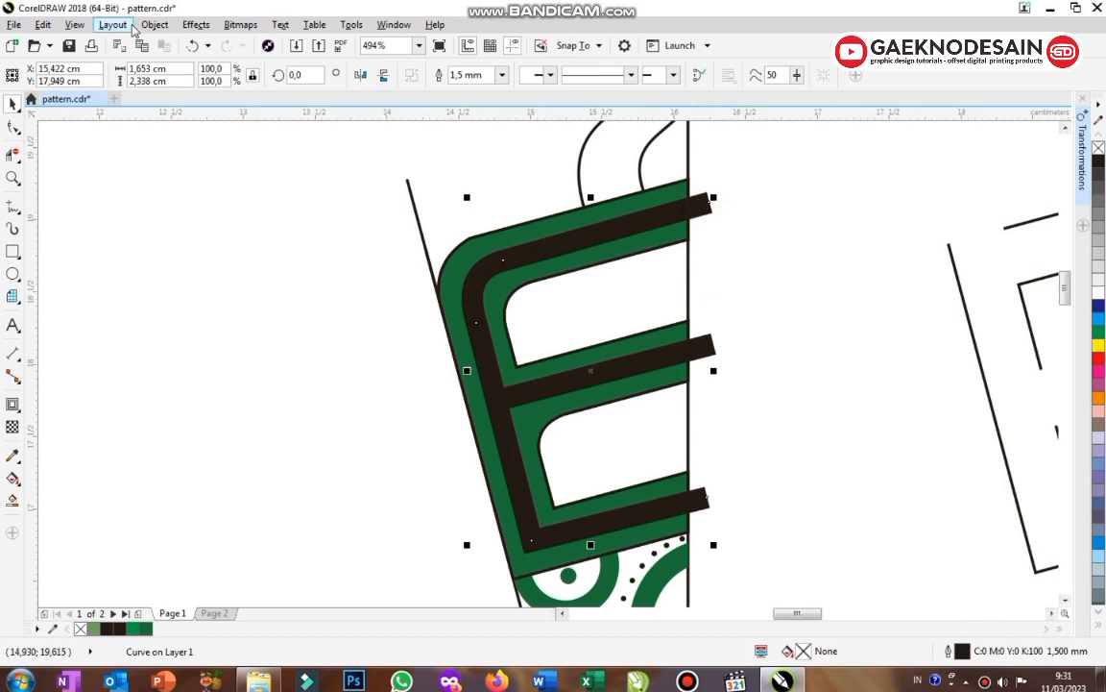
click(132, 26)
click(259, 427)
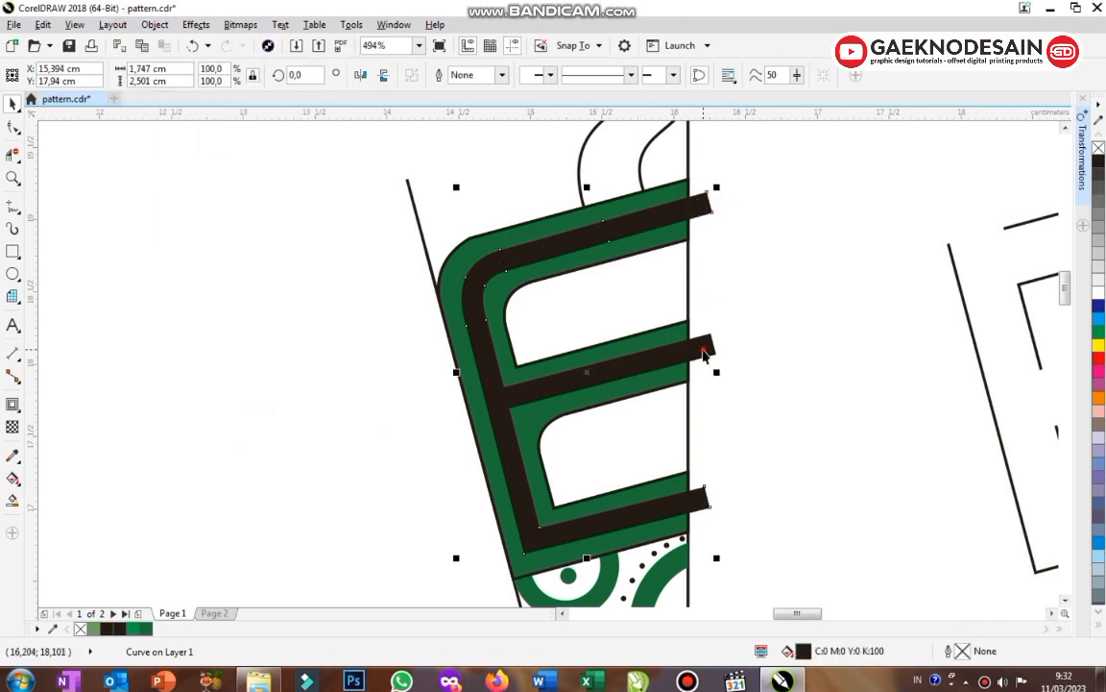
click(703, 353)
click(154, 26)
click(216, 427)
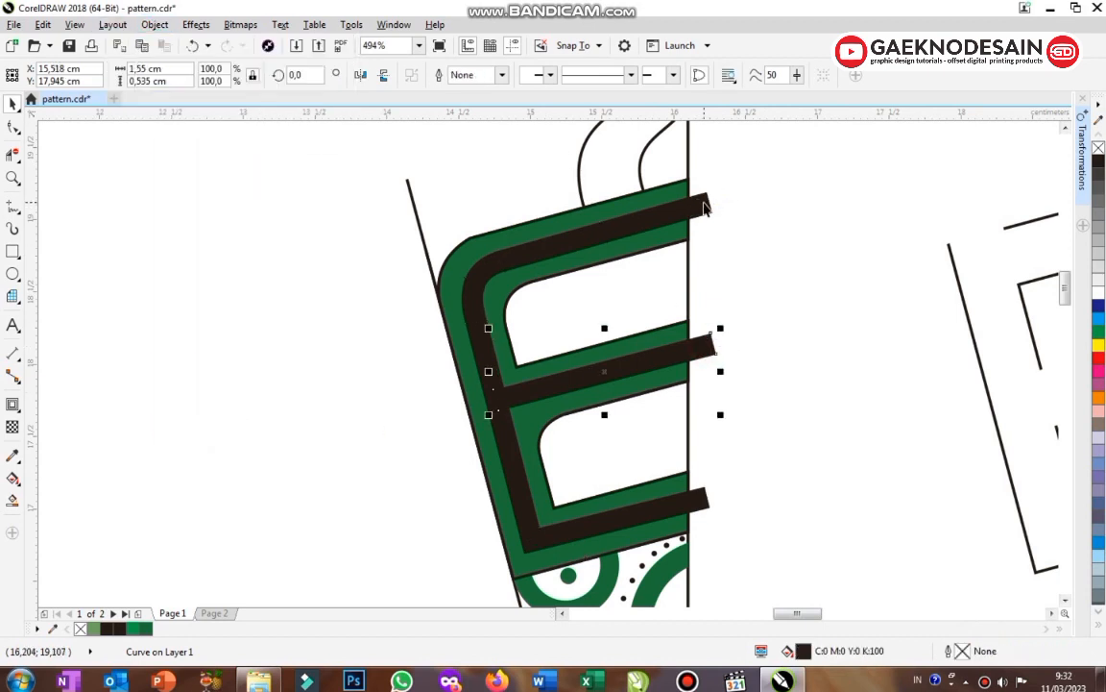
Weld the central arm bar and the long outer bar into one E-shaped object
shift+click(704, 204)
click(442, 76)
click(748, 230)
click(638, 225)
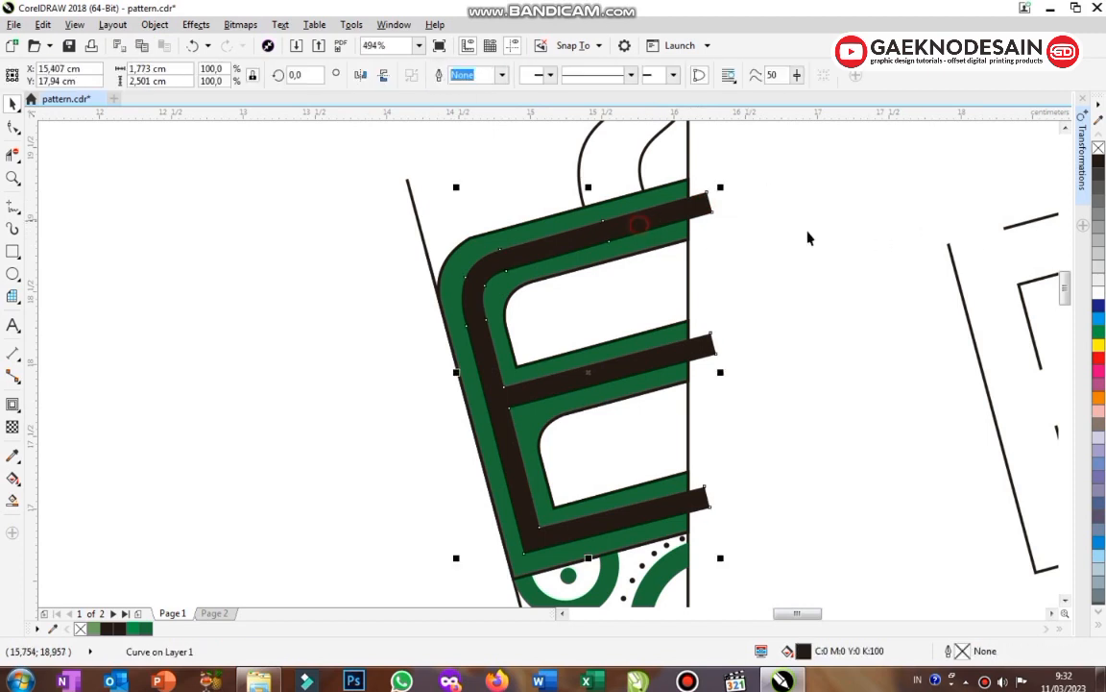
Remove the fill from the welded E-shaped band and give it a grey outline (C0 M0 Y0 K40)
drag(1096, 148, 1099, 162)
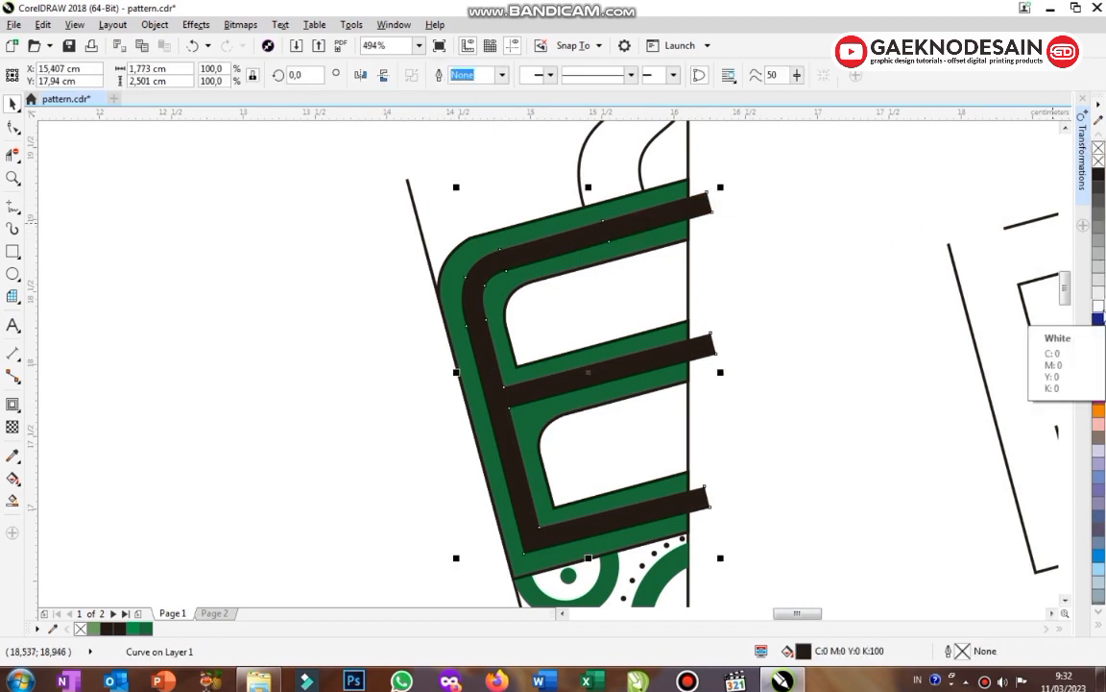
click(1099, 148)
right_click(1099, 260)
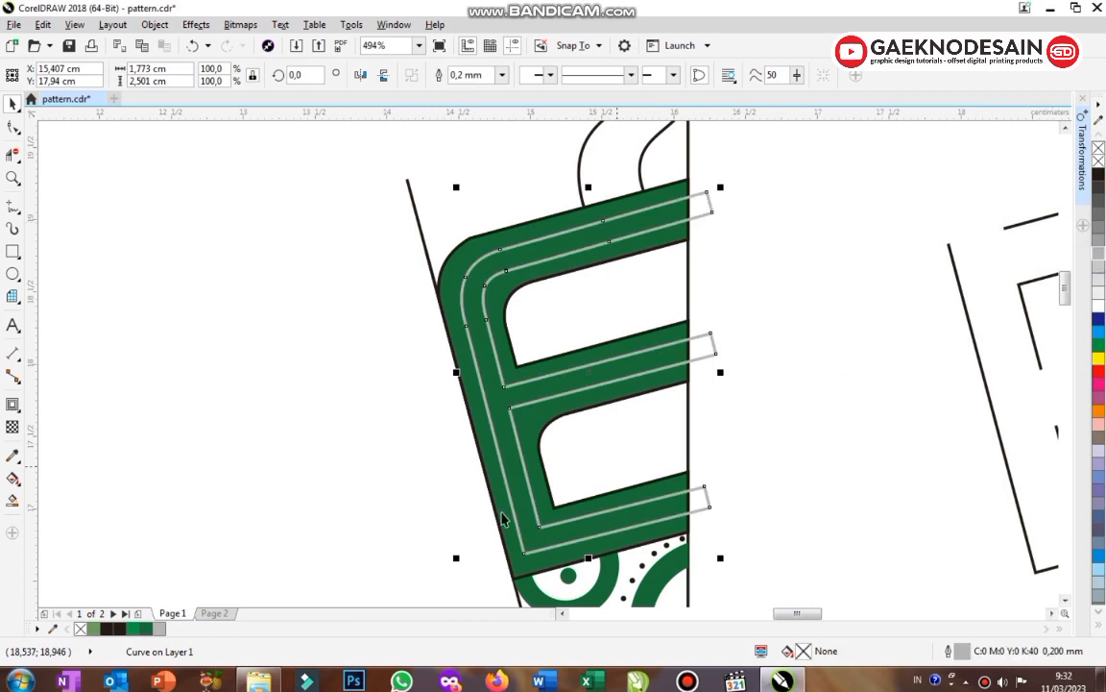
Smart-fill the inner band up to the vertical guide with light green (C53 M0 Y52 K0), and delete the grey outlined band
click(16, 503)
click(174, 75)
click(194, 168)
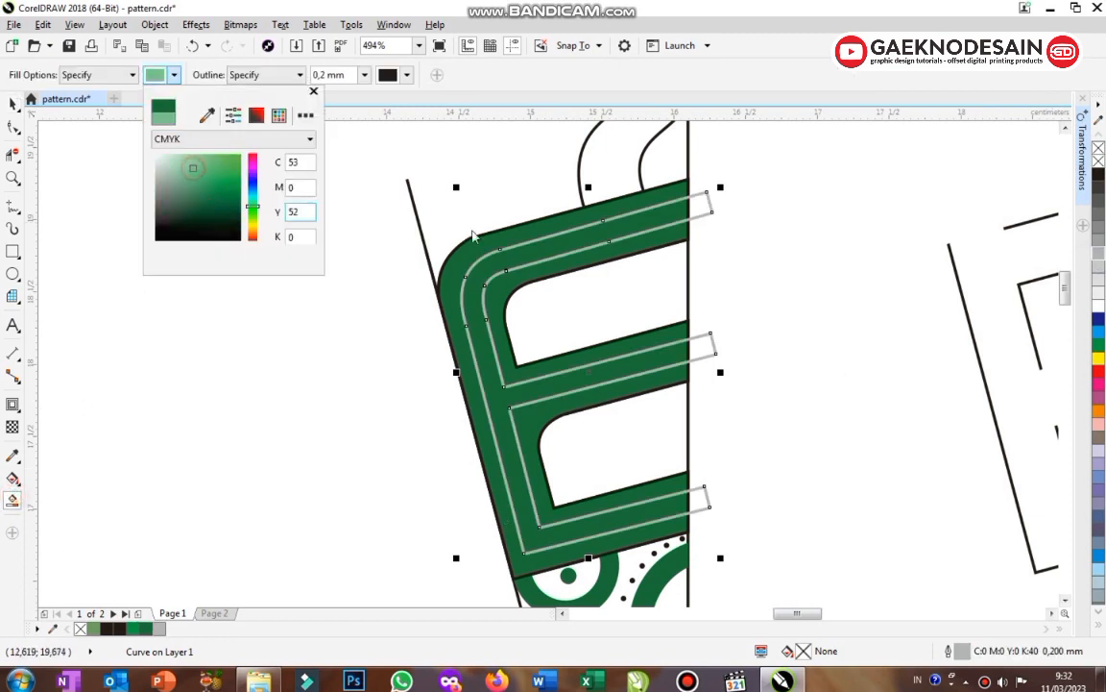
click(548, 248)
click(548, 247)
key(space)
click(706, 358)
key(Delete)
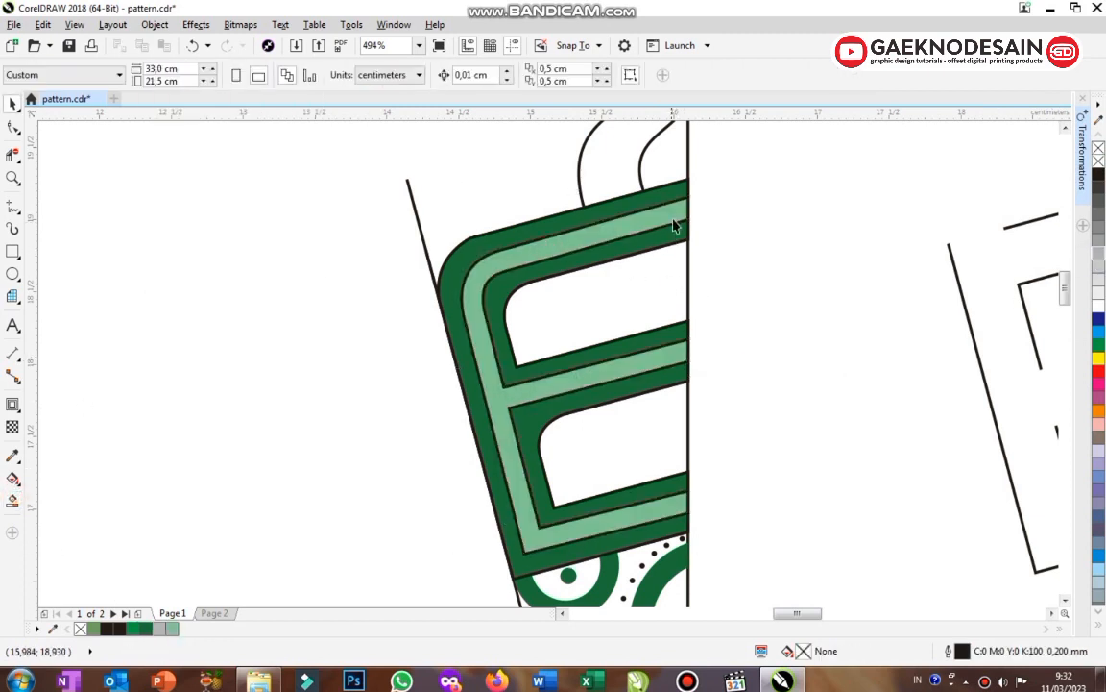
Trim the light green band out of the dark green E shape, then delete the band
click(675, 217)
shift+click(676, 195)
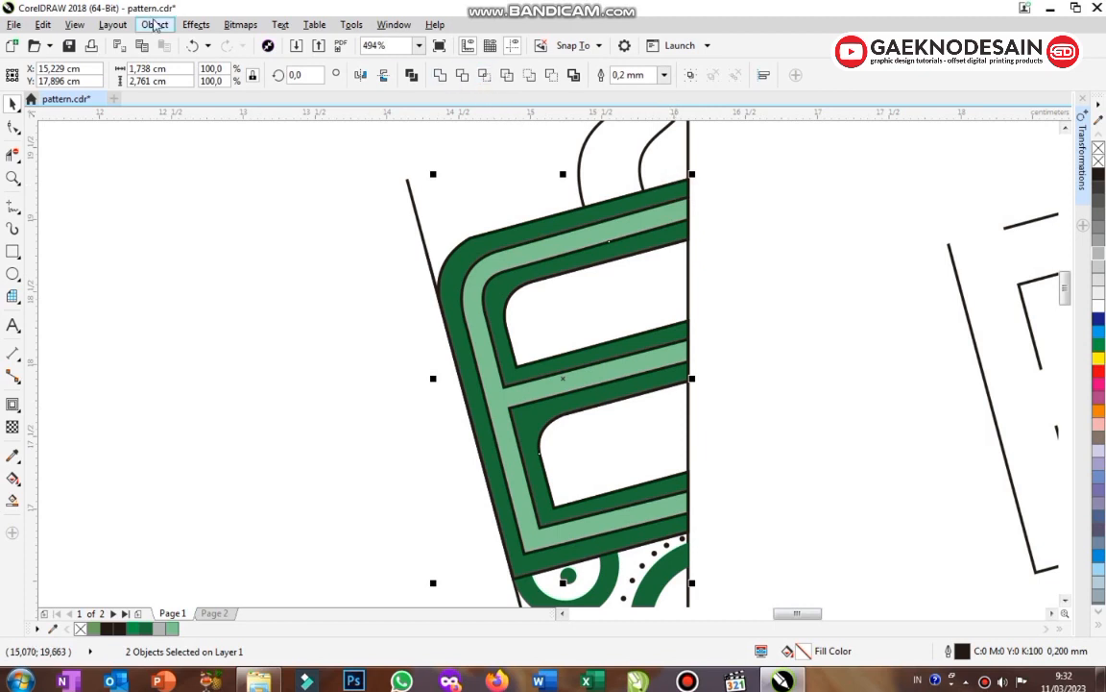
click(154, 25)
click(466, 80)
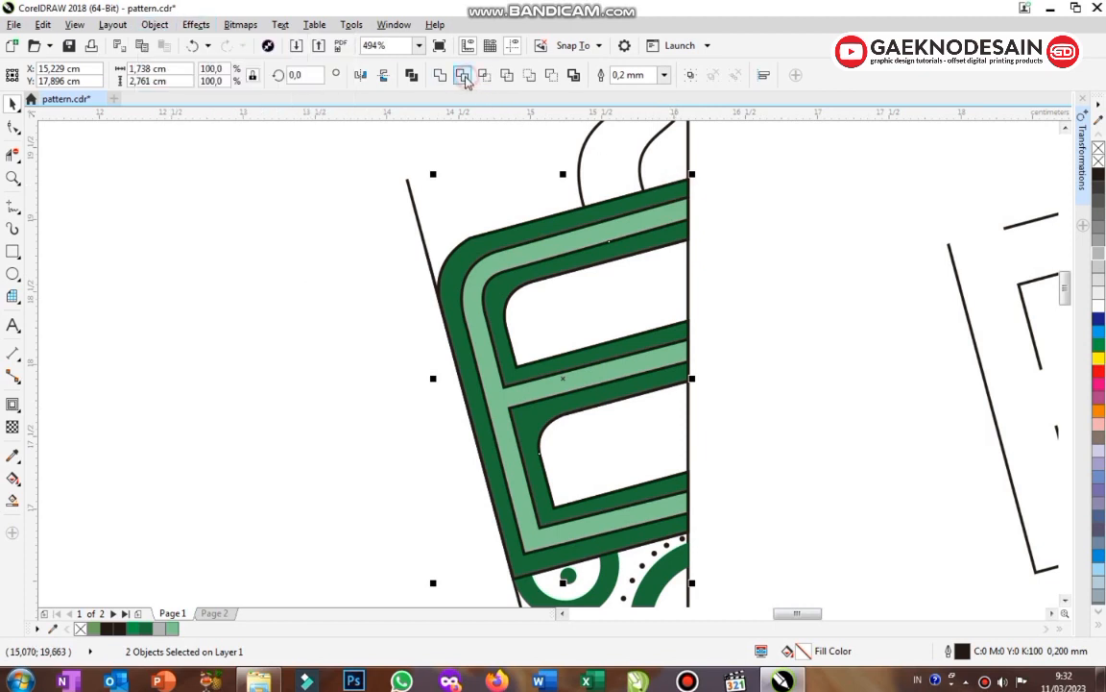
click(463, 77)
click(743, 227)
drag(660, 217, 768, 212)
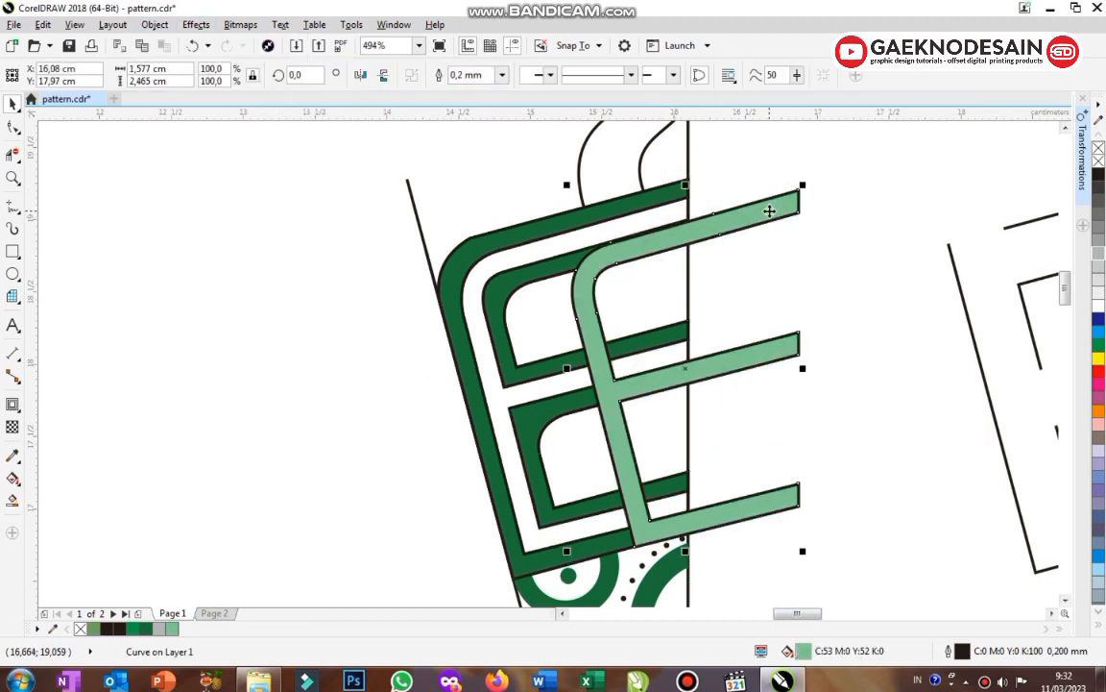
key(Delete)
Smart-fill the area between the two leaf curves above the E shape with light green
click(642, 156)
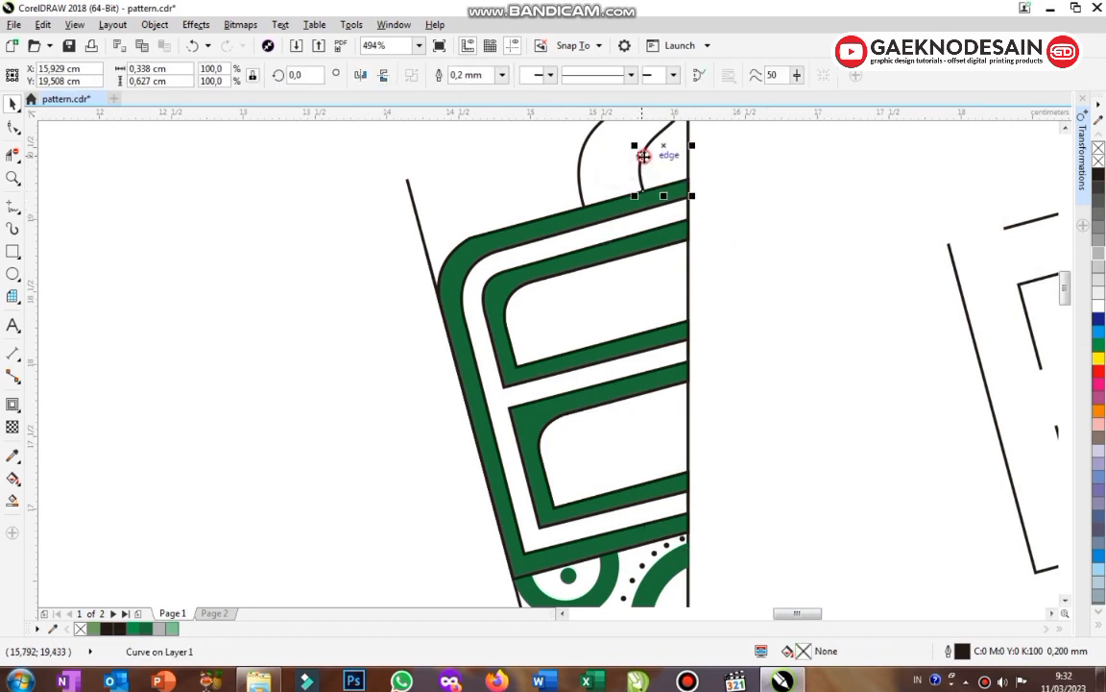
scroll(420, 370, up, 3)
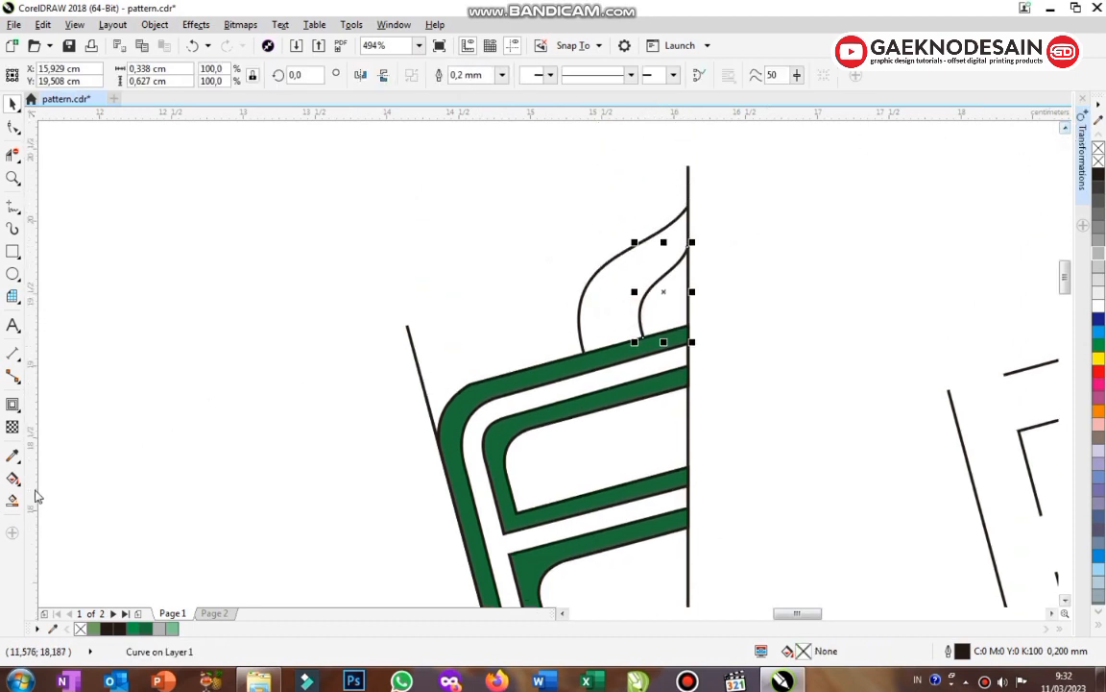
click(13, 500)
click(608, 296)
Inspect where the leaf band meets the dark green E shape and slightly shift one of the E shape's edge nodes
key(F10)
scroll(626, 328, up, 3)
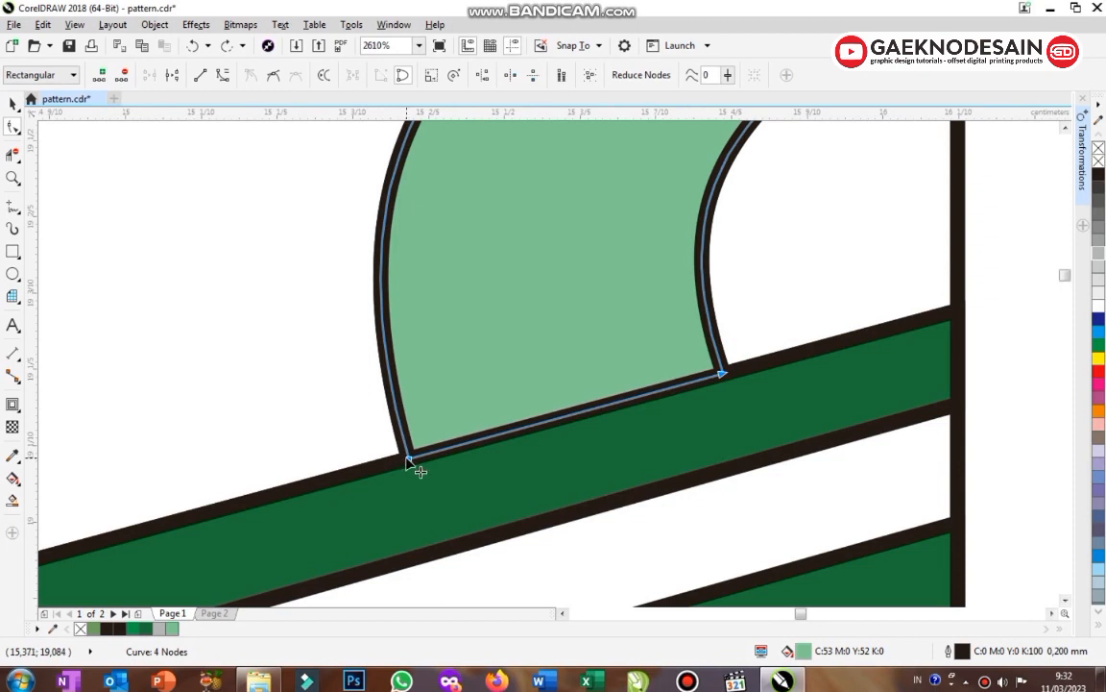
key(space)
scroll(365, 506, down, 5)
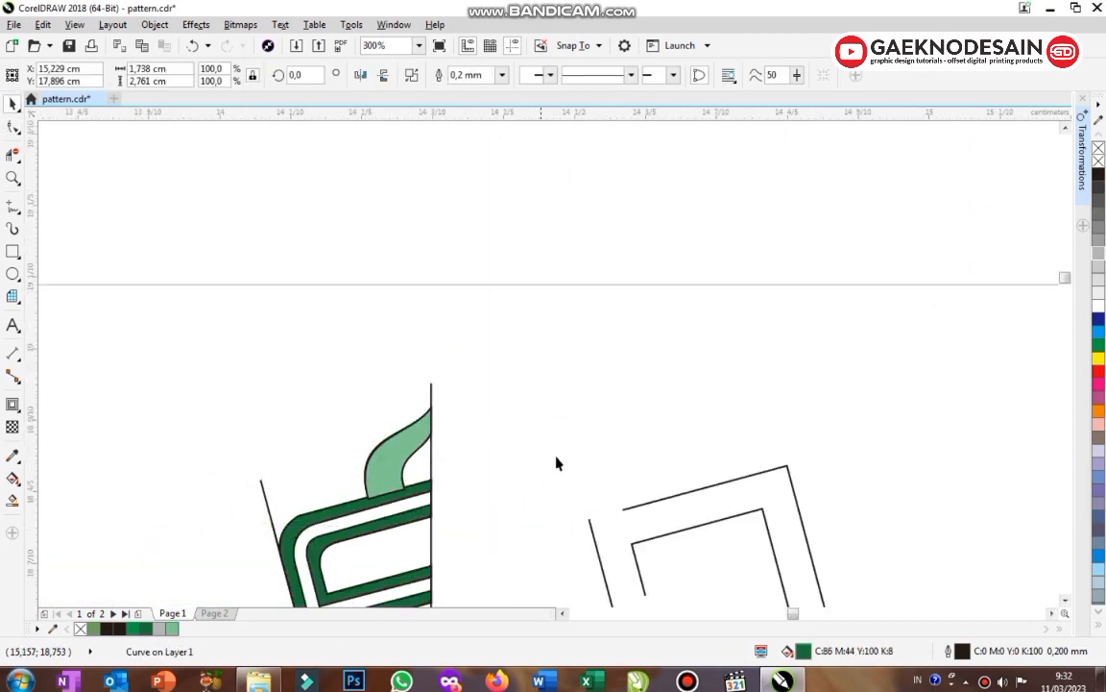
scroll(557, 463, up, 5)
key(F10)
drag(504, 516, 494, 486)
key(space)
Weld the light green leaf band and the dark green E shape into one dark green object
scroll(594, 453, down, 3)
key(F2)
drag(533, 351, 863, 546)
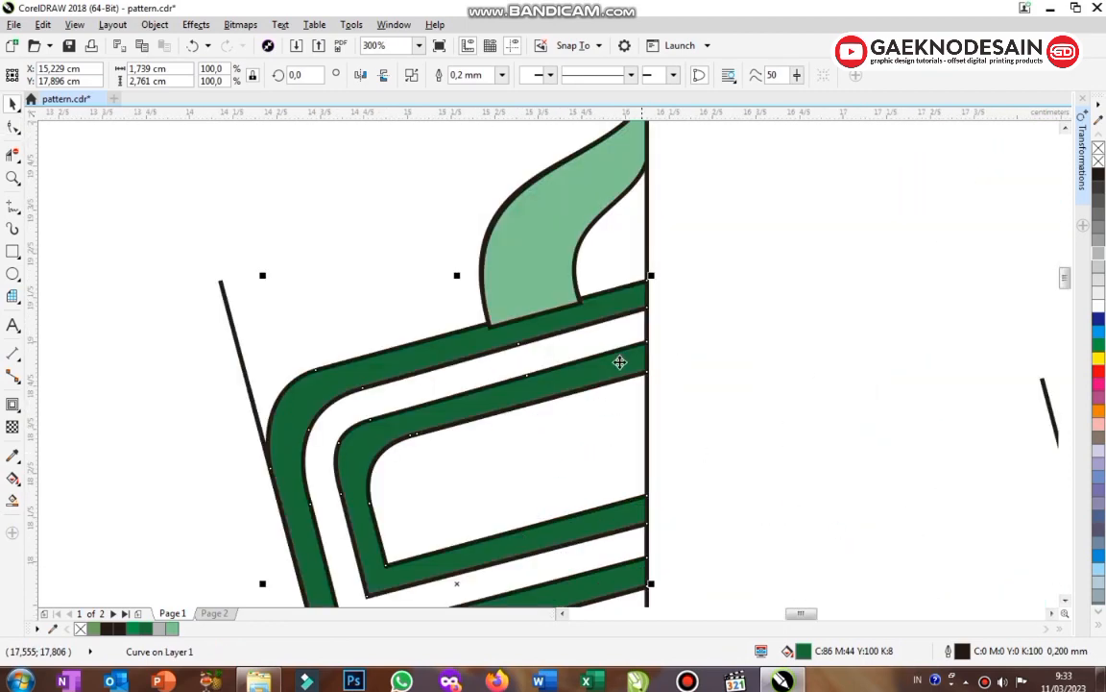
click(504, 235)
shift+click(462, 349)
click(441, 79)
click(702, 246)
scroll(701, 247, down, 3)
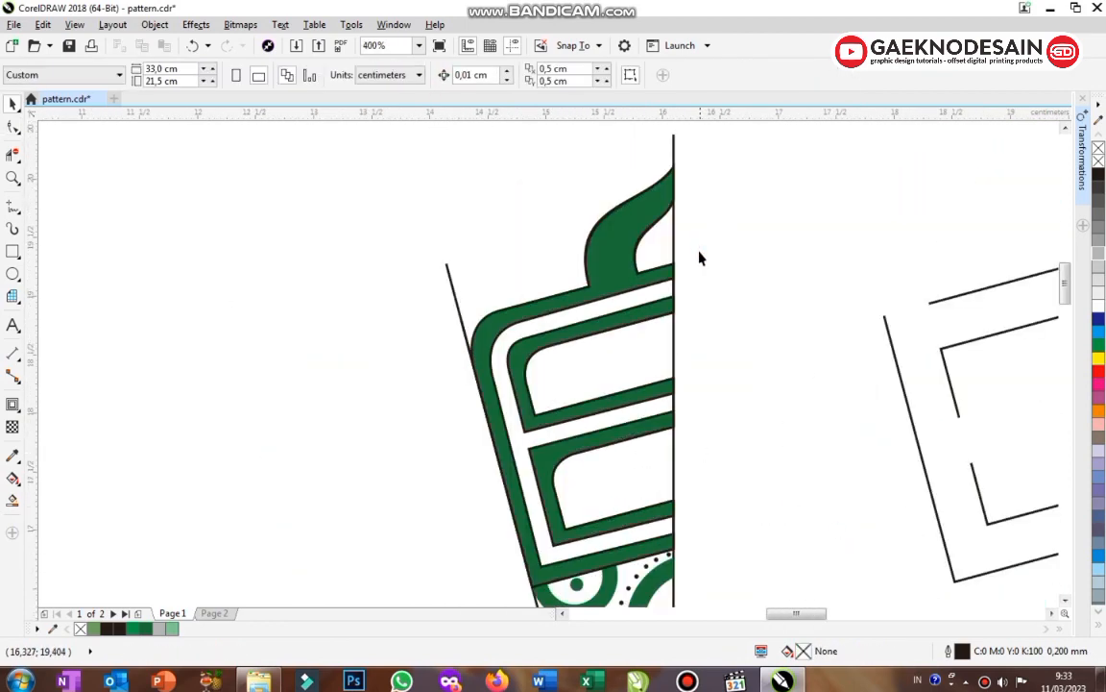
Remove the outline from the welded dark green E-and-leaf shape
click(729, 261)
drag(812, 429, 813, 429)
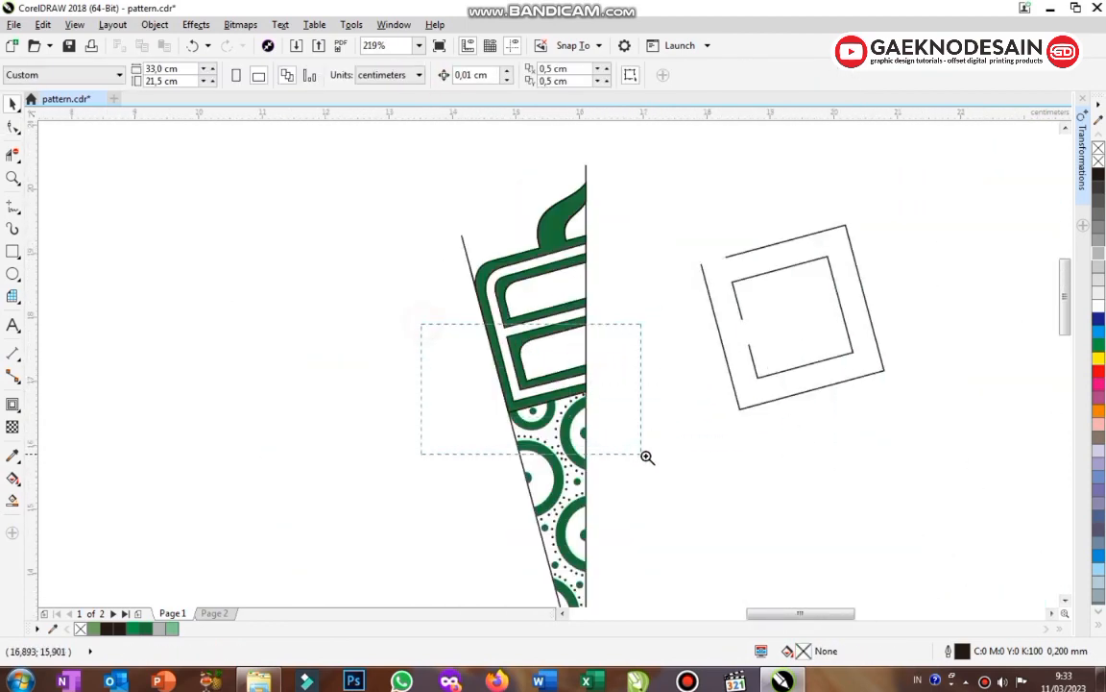
drag(642, 453, 785, 485)
click(476, 315)
right_click(1100, 150)
click(670, 290)
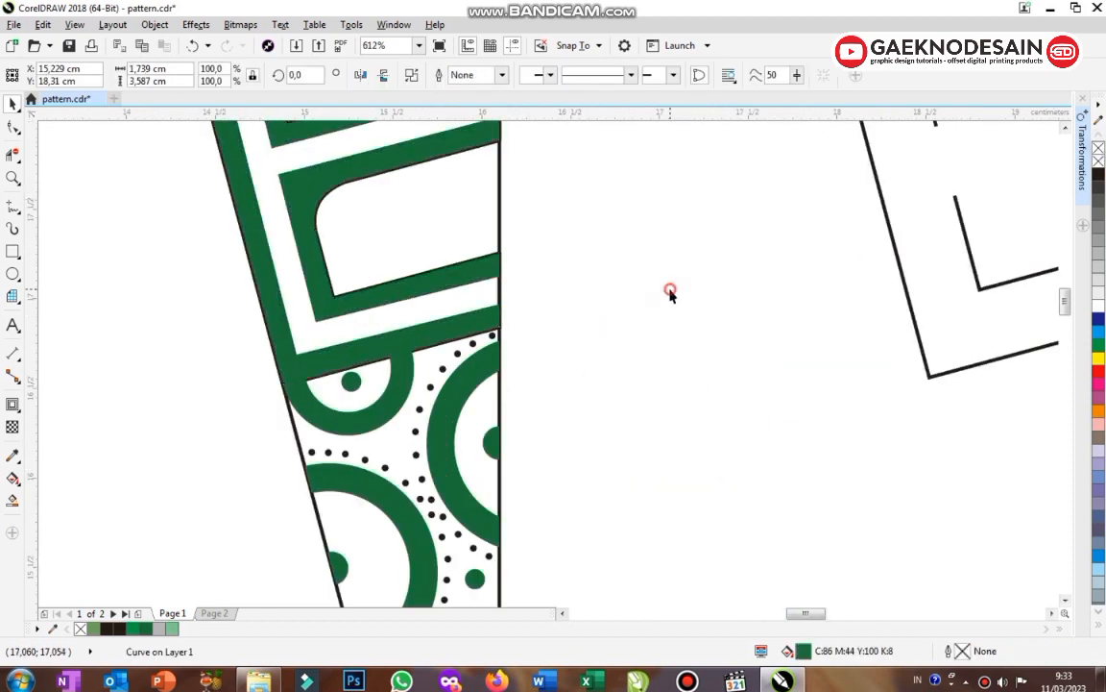
Delete the unused tilted square outlines beside the wedge
scroll(461, 363, down, 2)
drag(535, 323, 394, 577)
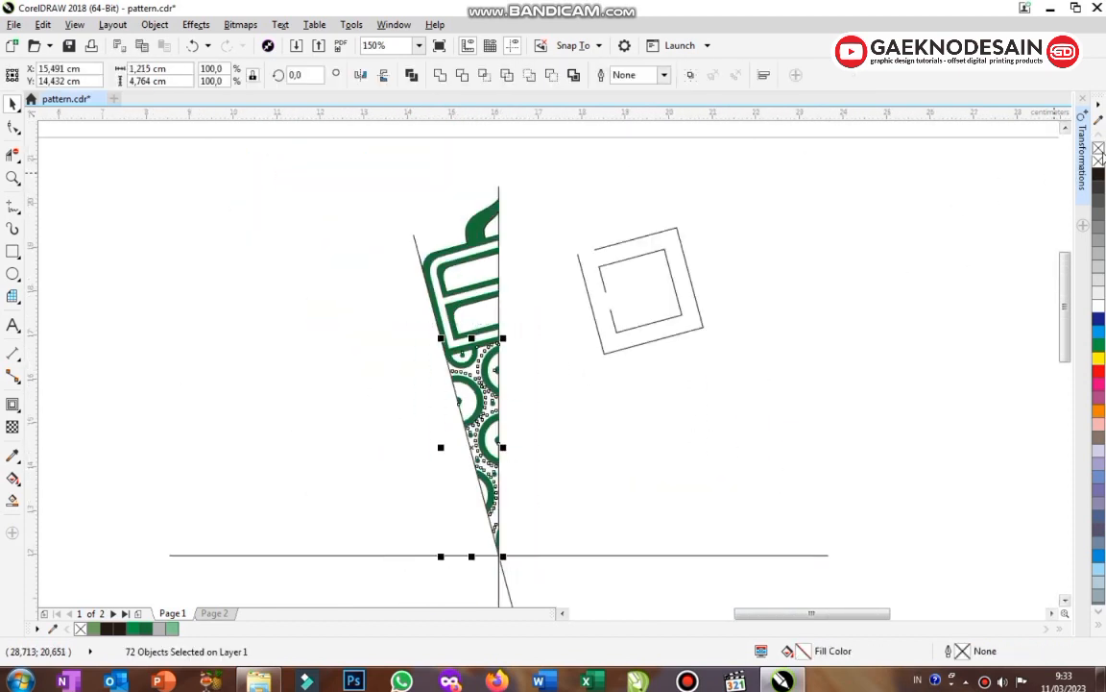
drag(544, 192, 775, 388)
key(Delete)
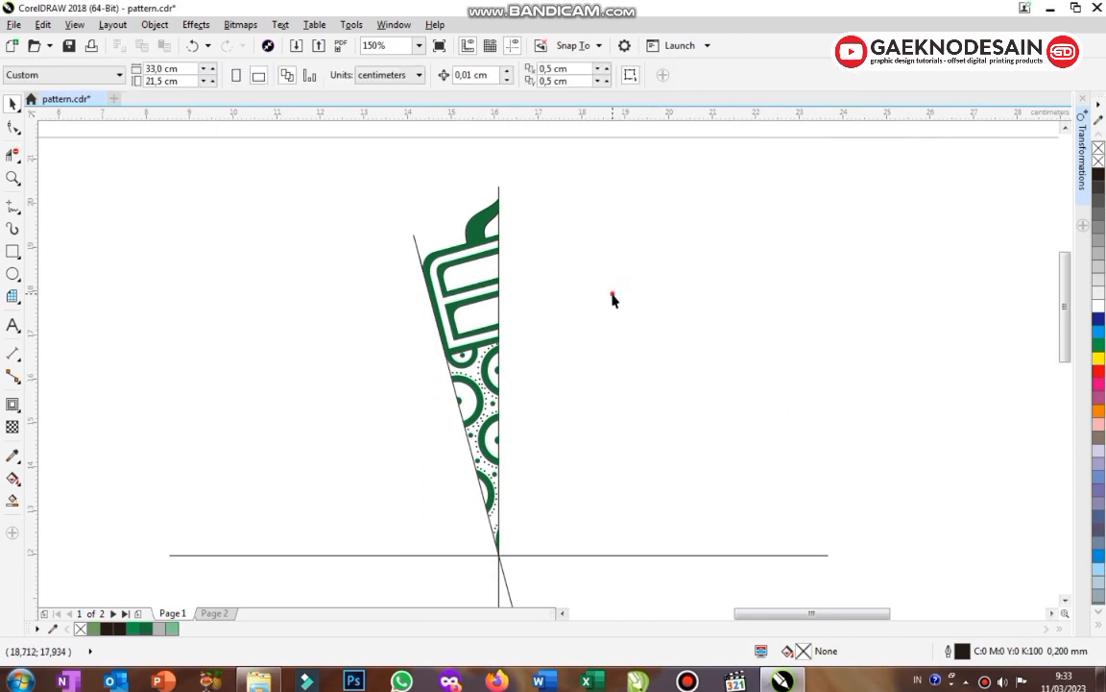
Delete the inner and outer black construction curves along the green leaf
drag(374, 218, 485, 280)
click(494, 365)
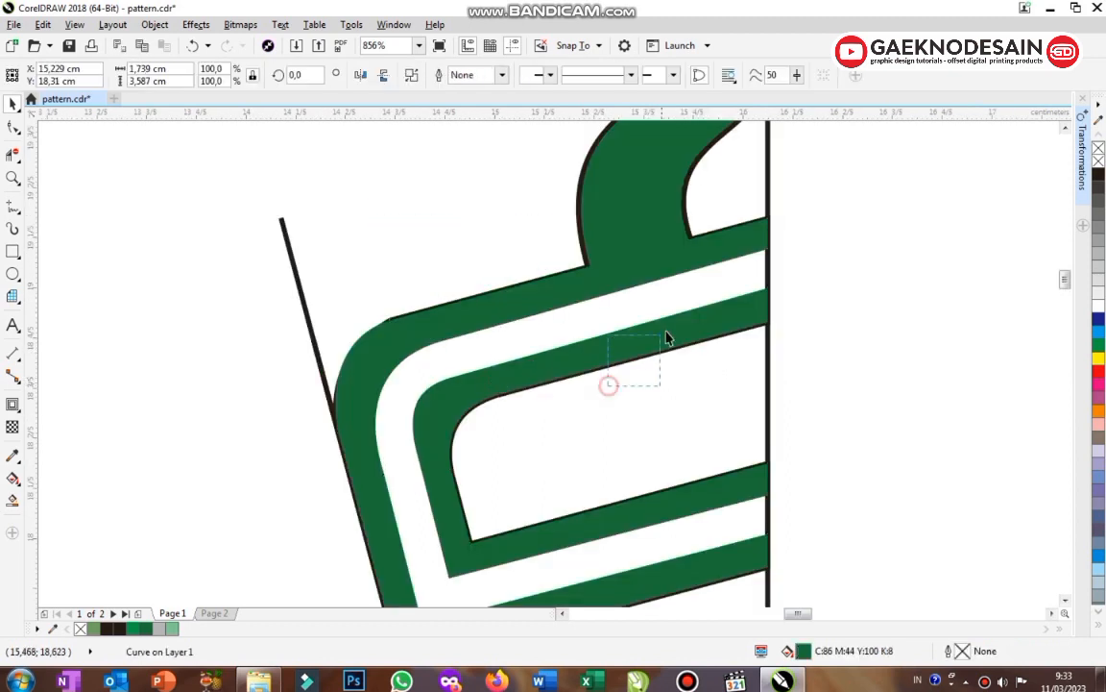
drag(665, 330, 670, 321)
drag(686, 208, 775, 176)
key(Delete)
click(576, 219)
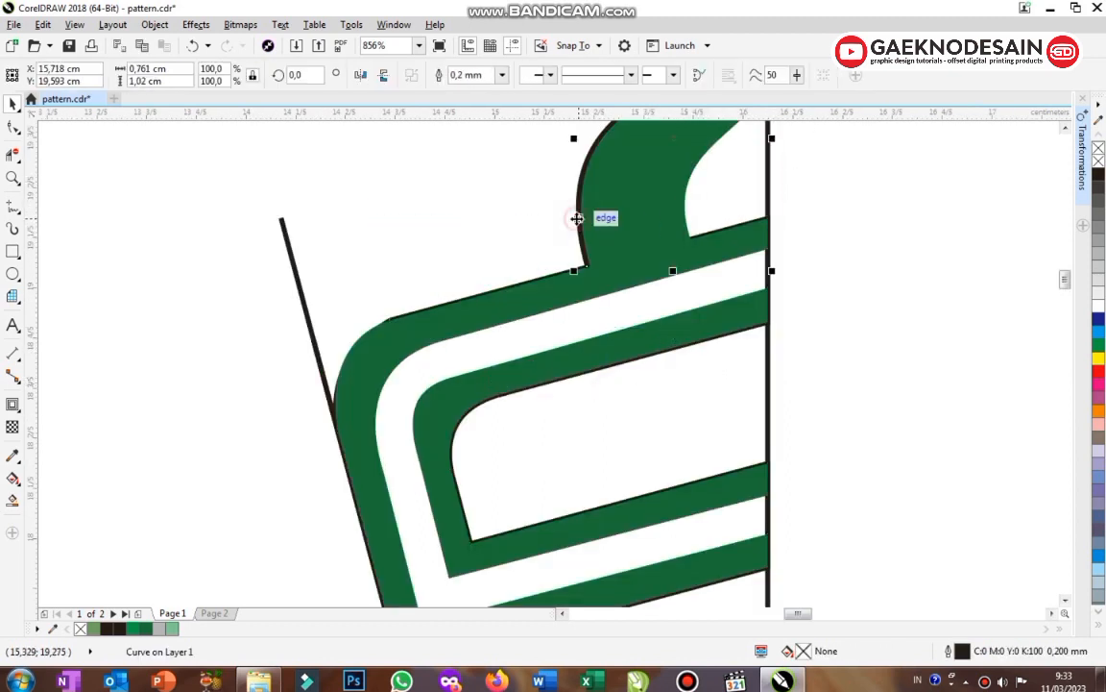
key(Delete)
Delete the black straight and rounded construction lines around the green E shape, keeping the wedge guide lines
click(561, 272)
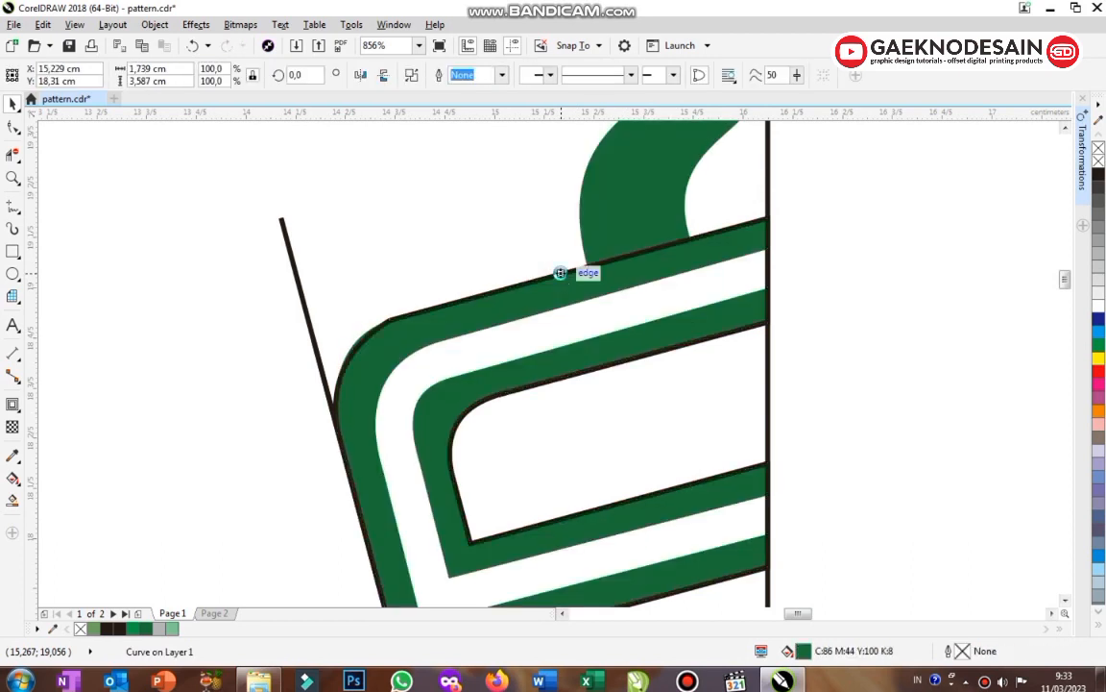
key(Escape)
click(558, 274)
key(Delete)
scroll(365, 326, down, 2)
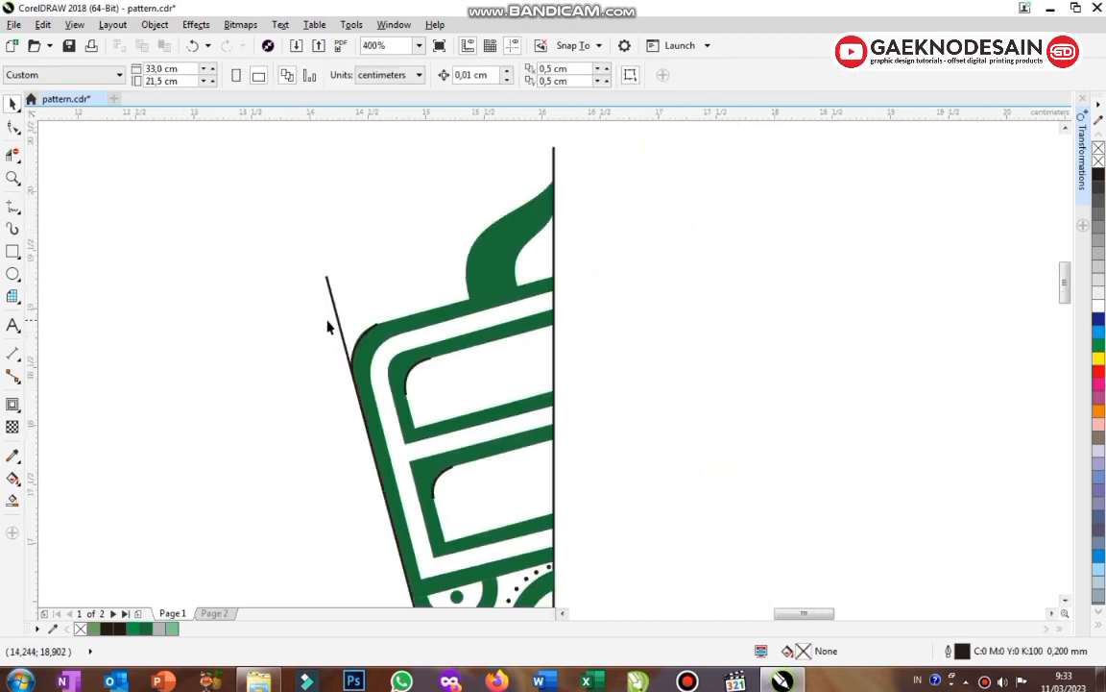
drag(461, 464, 463, 466)
key(Delete)
scroll(345, 308, down, 2)
key(F2)
drag(254, 247, 590, 545)
drag(392, 167, 347, 125)
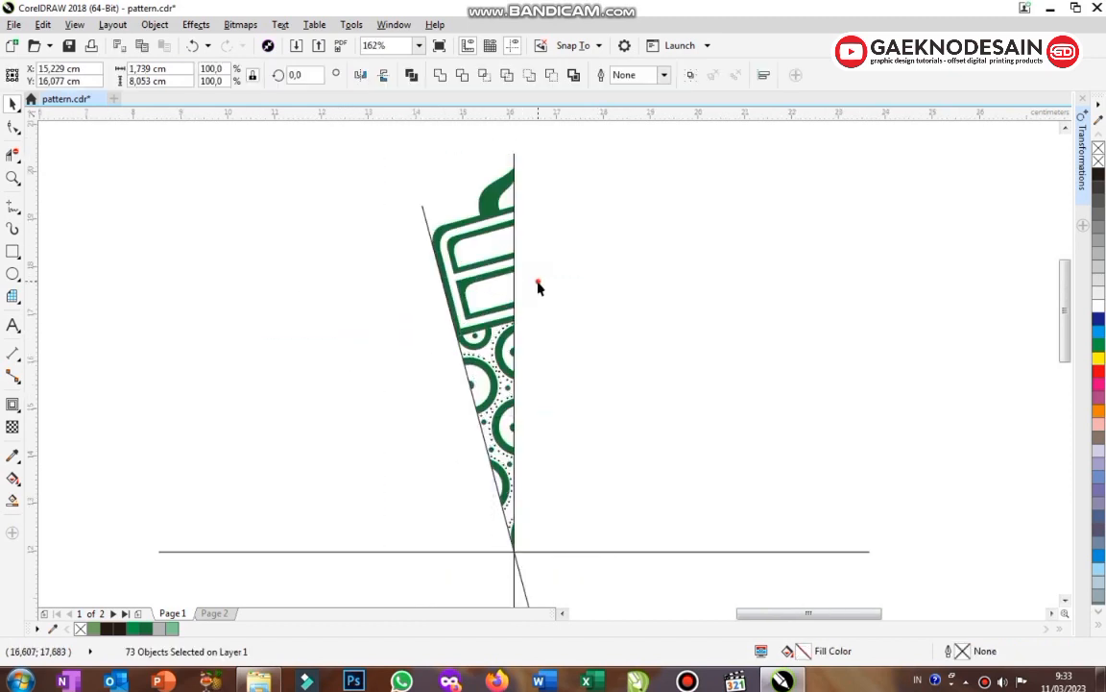
click(539, 282)
scroll(475, 371, up, 2)
click(555, 316)
scroll(555, 316, down, 2)
drag(523, 286, 247, 285)
key(ctrl+z)
key(Escape)
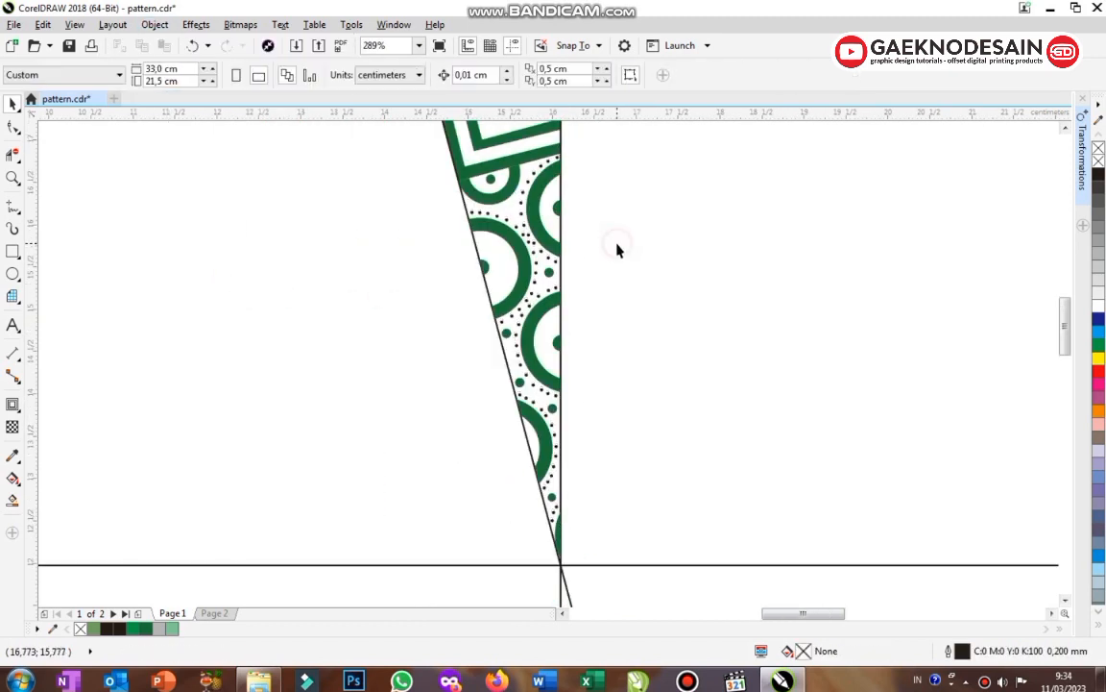
Fill the small black dots in the wedge with red (C0 M100 Y100 K0)
scroll(617, 247, down, 4)
drag(615, 232, 652, 65)
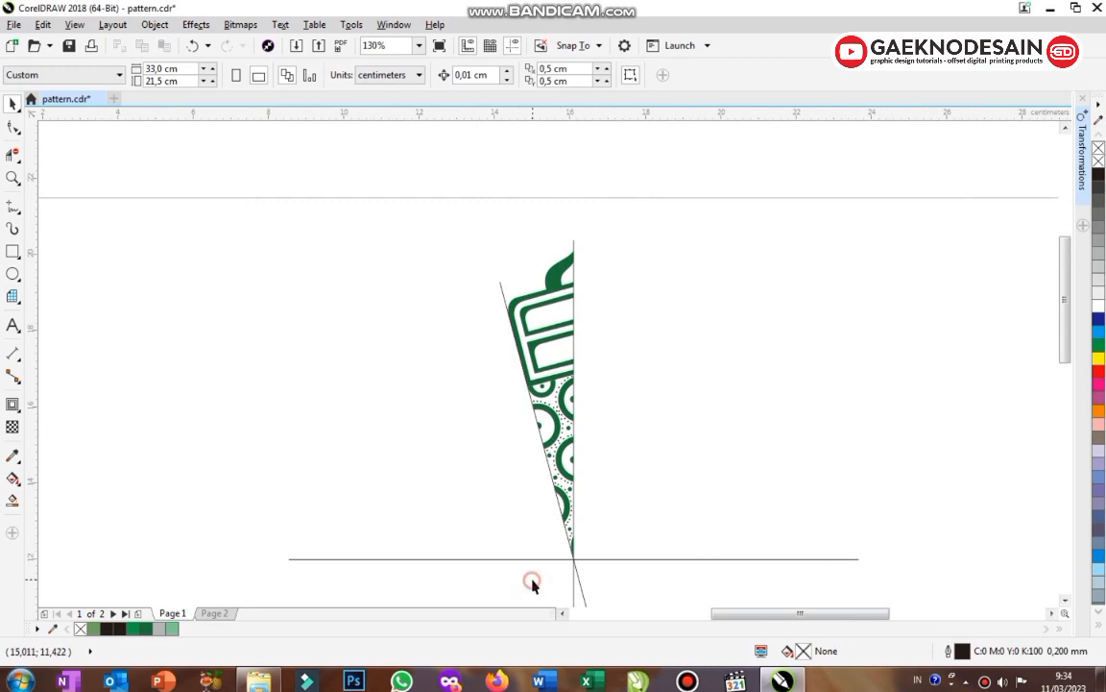
click(559, 411)
key(F2)
drag(457, 355, 729, 553)
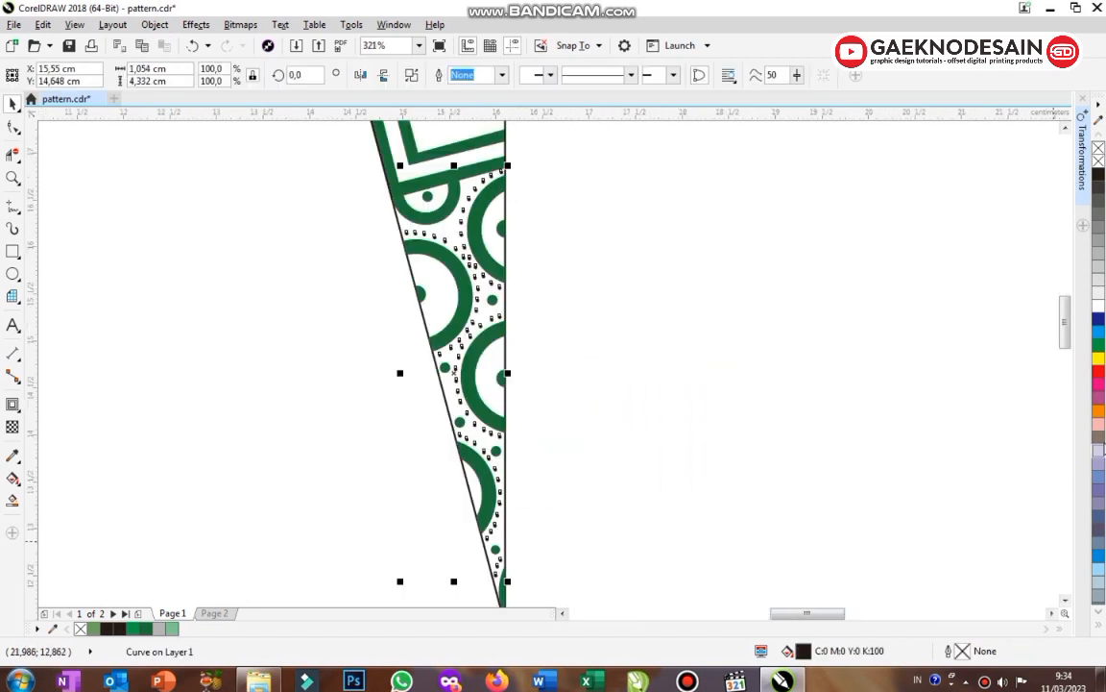
click(1098, 374)
Apply a linear fountain fill to the small dots, from red near the wedge tip to light blue at the upper end
click(12, 501)
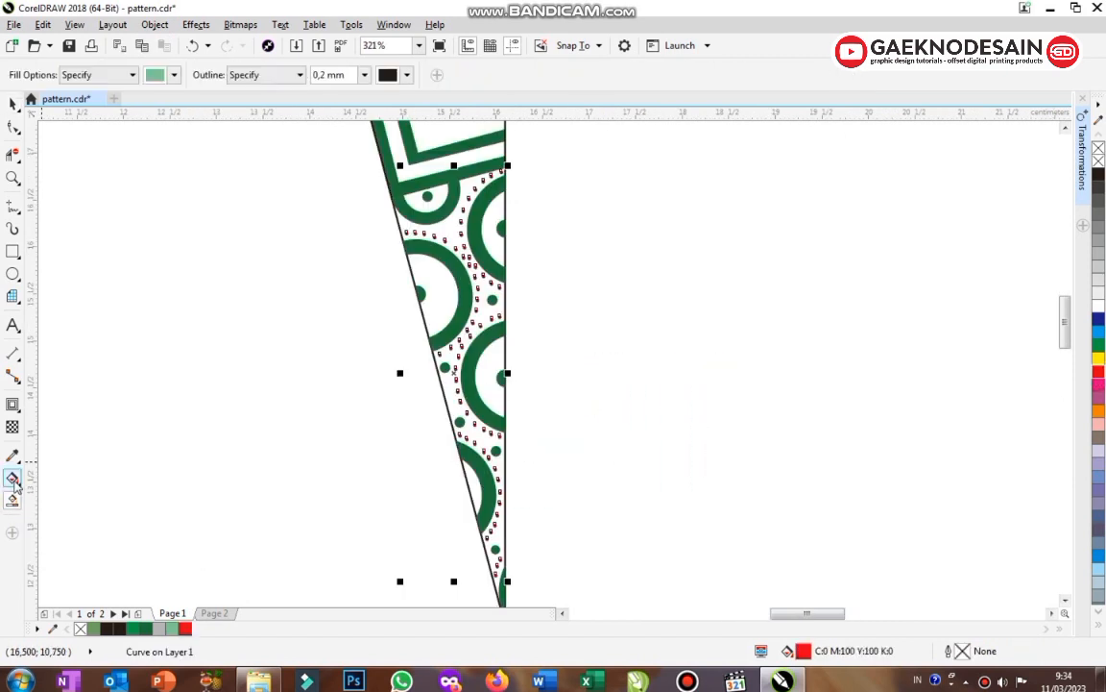
click(13, 477)
drag(236, 483, 479, 487)
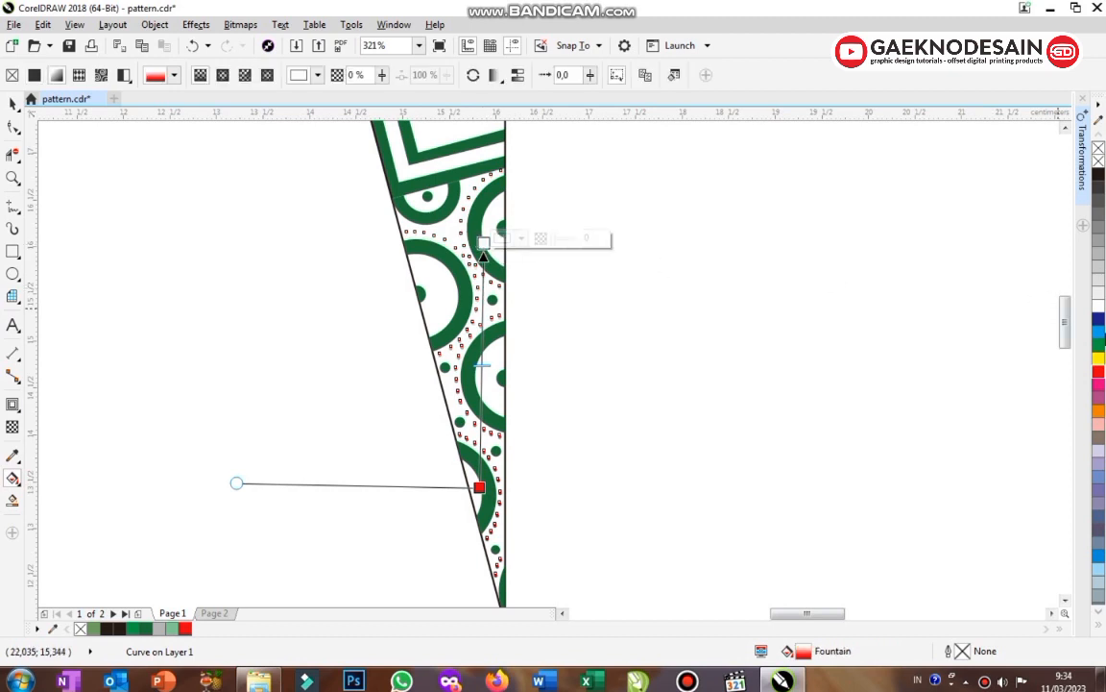
click(650, 365)
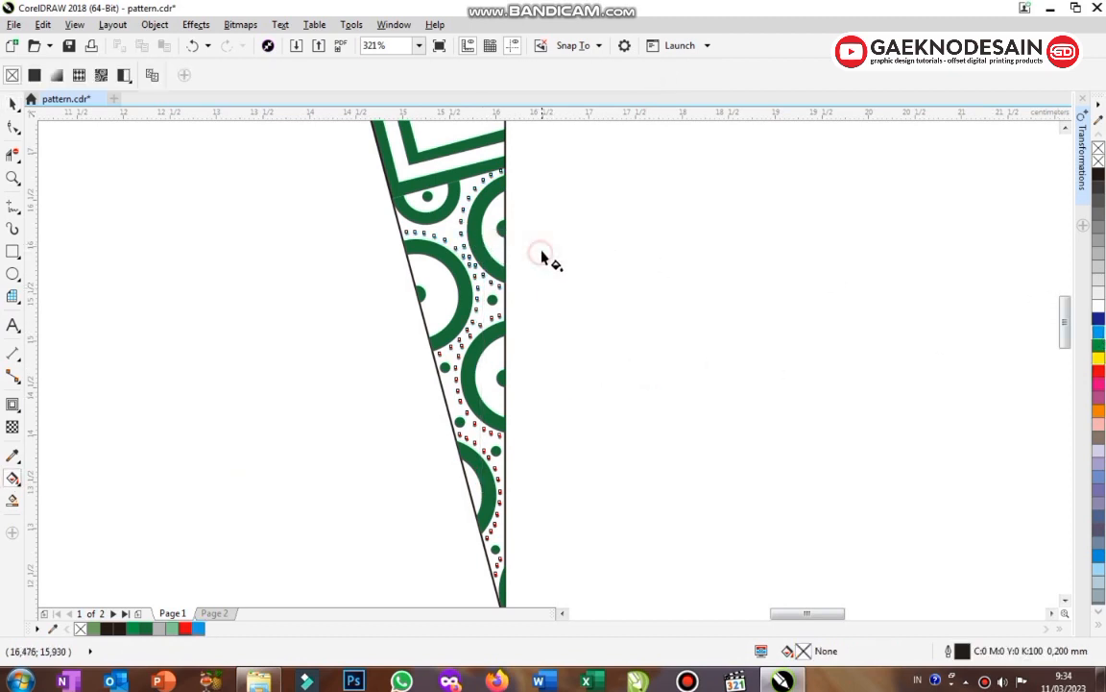
key(space)
Apply a linear fountain fill to the ring arcs, from dark green at the wedge tip to magenta just below the E shape
scroll(625, 332, down, 3)
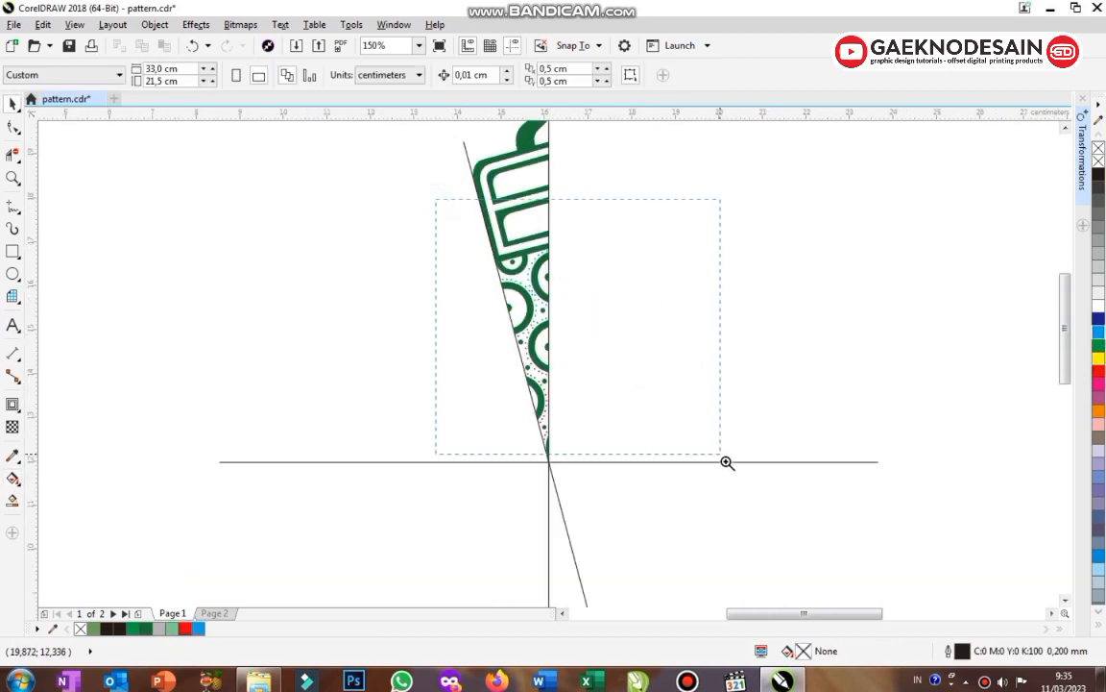
drag(727, 462, 720, 453)
click(460, 263)
key(g)
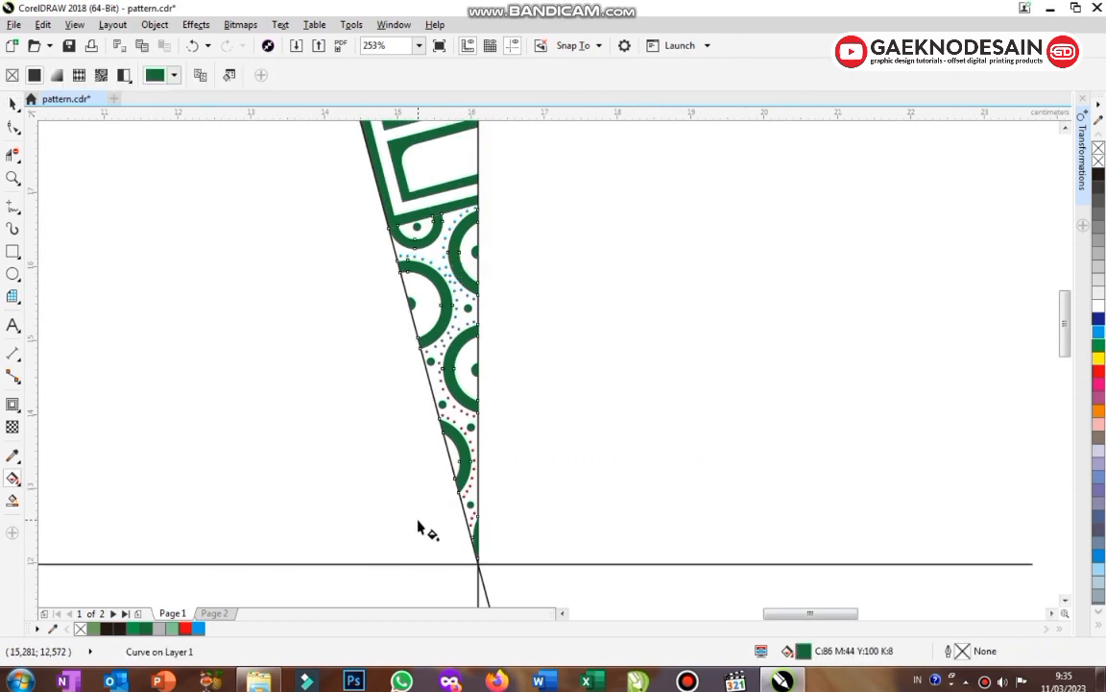
drag(457, 516, 136, 537)
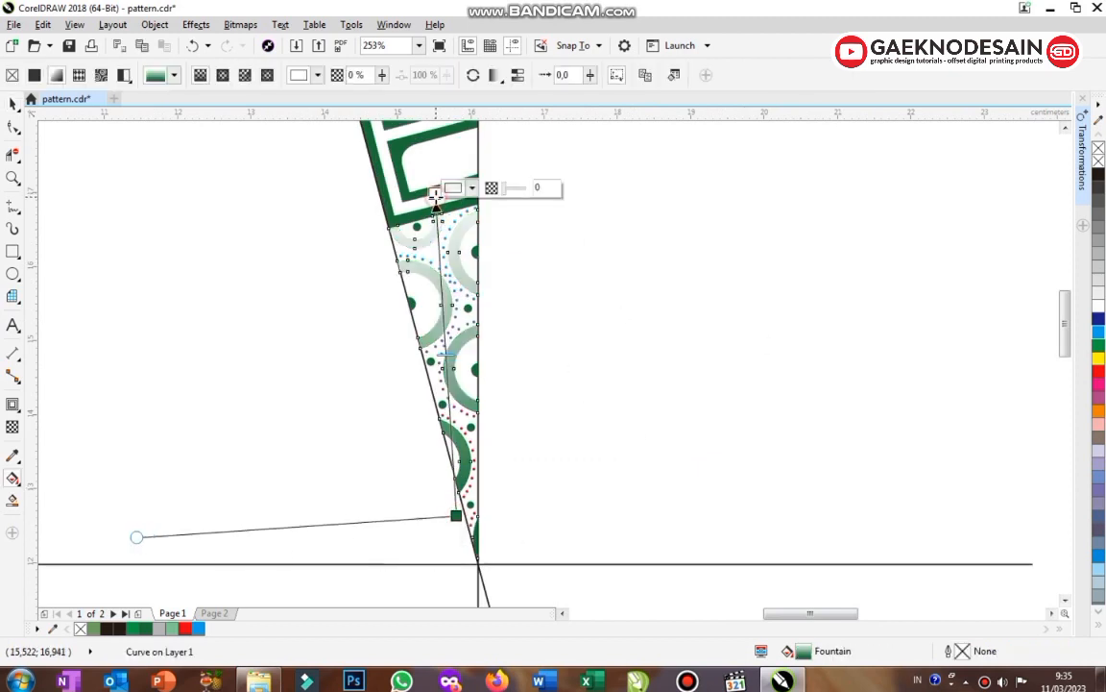
click(1100, 384)
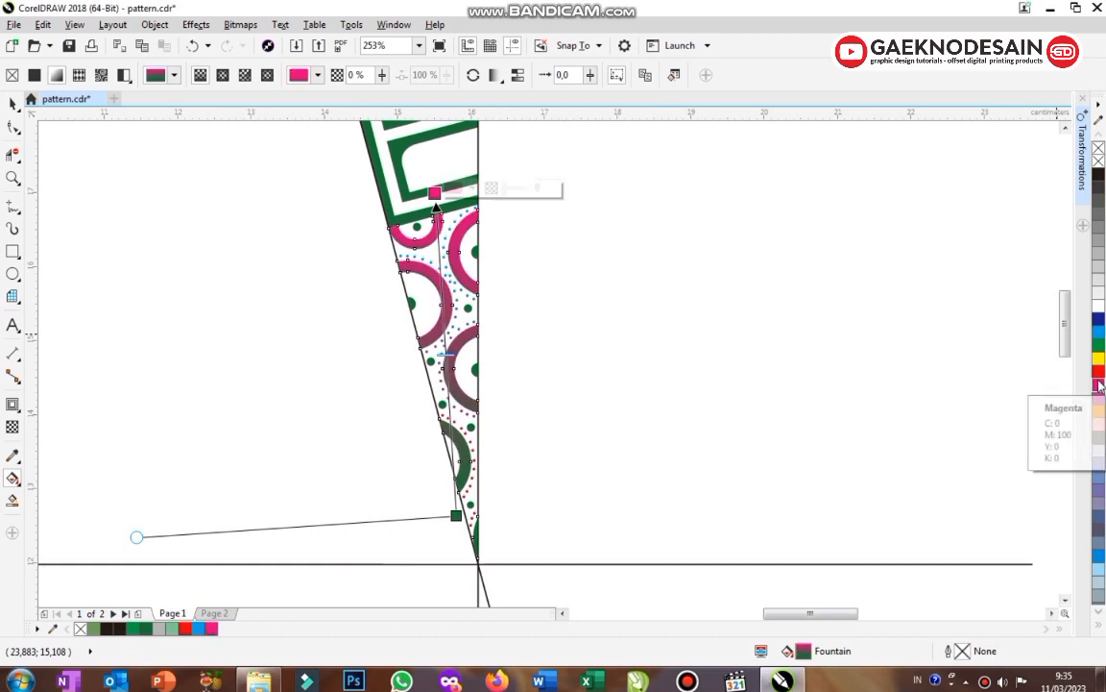
click(528, 211)
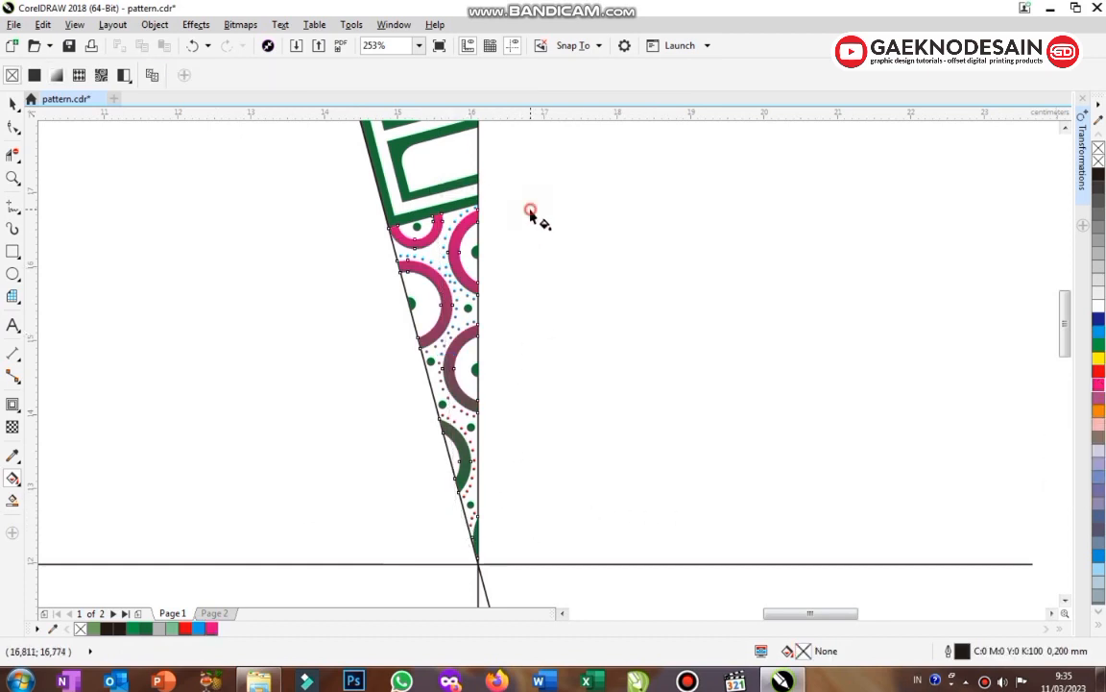
key(space)
Apply a linear fountain fill to the E shape, from magenta at its base to light blue at the leaf tip
click(398, 180)
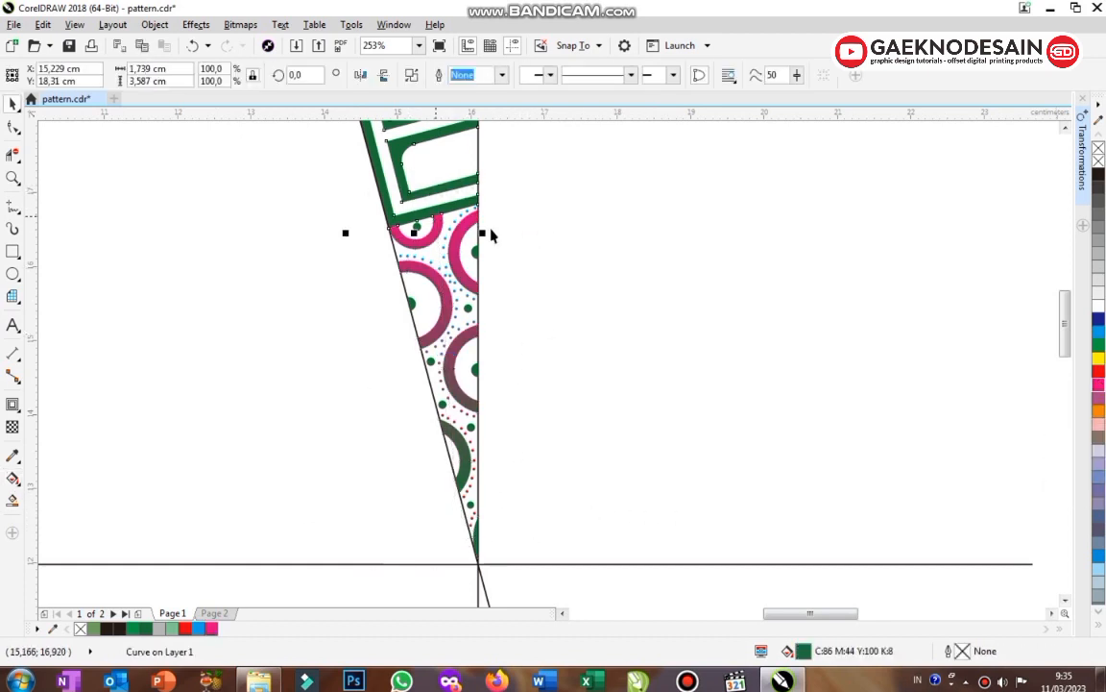
click(1064, 130)
key(g)
drag(438, 408, 437, 454)
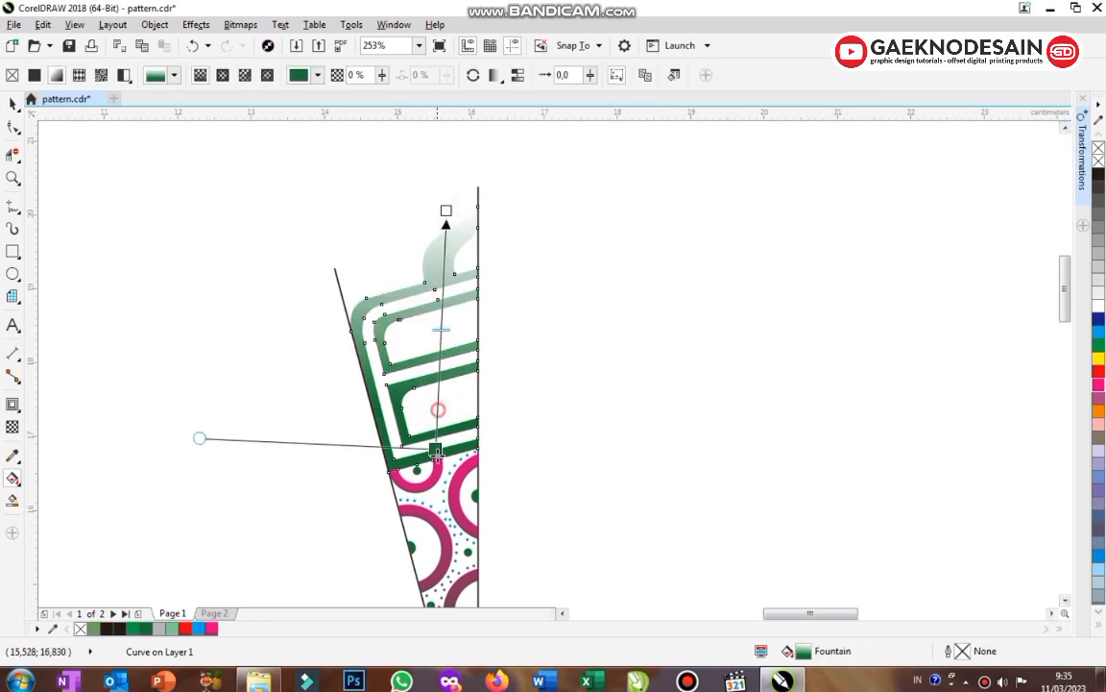
click(1100, 384)
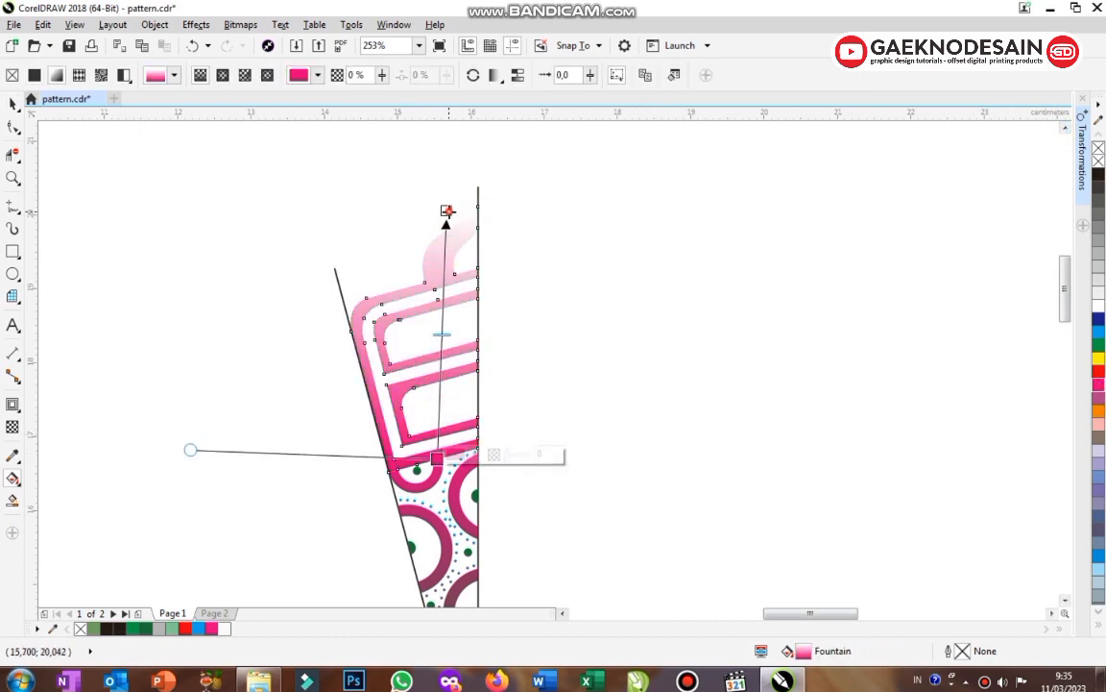
click(447, 210)
click(1100, 344)
click(1099, 627)
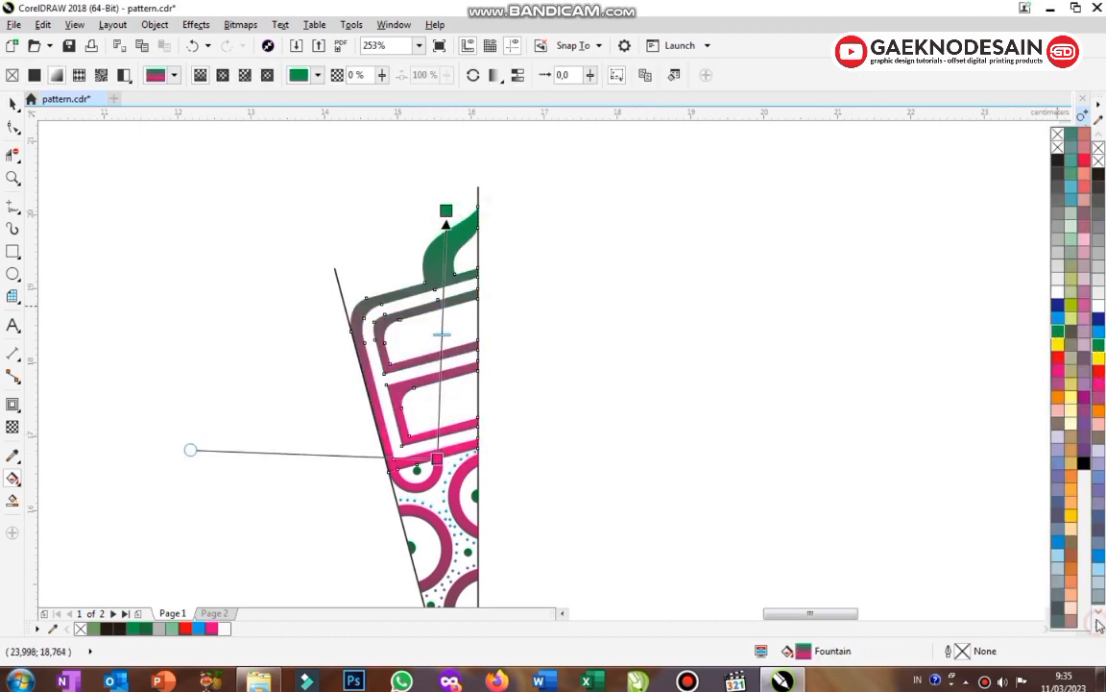
click(1058, 318)
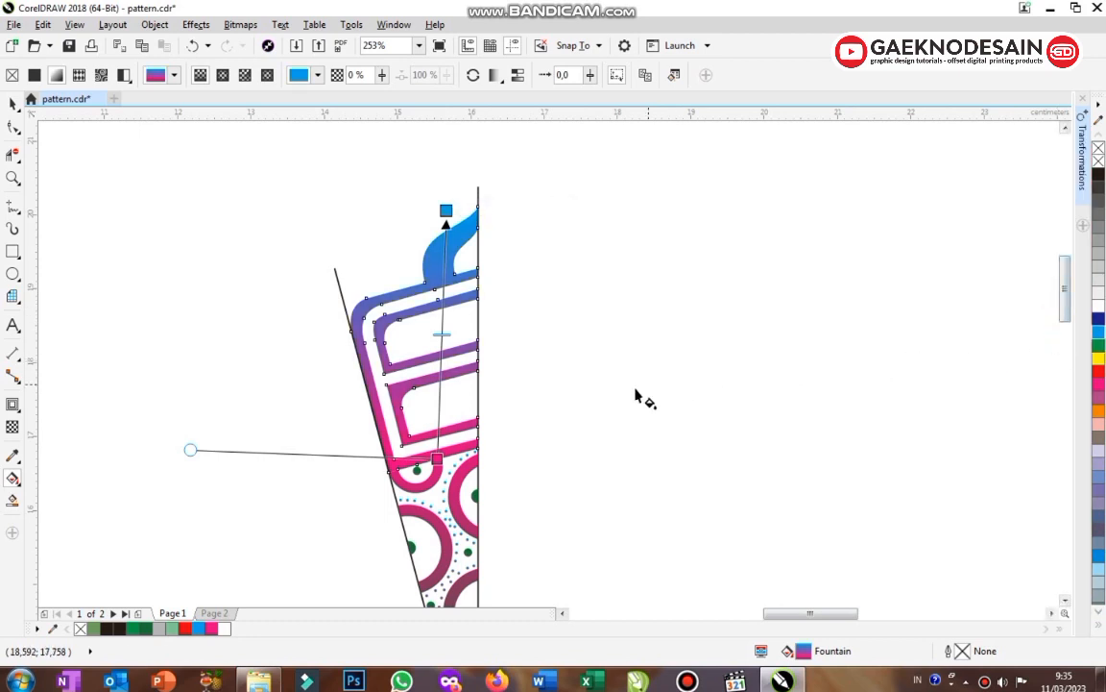
key(space)
Fill the larger green dots inside and between the ring arcs with orange
scroll(415, 459, down, 2)
drag(452, 507, 512, 556)
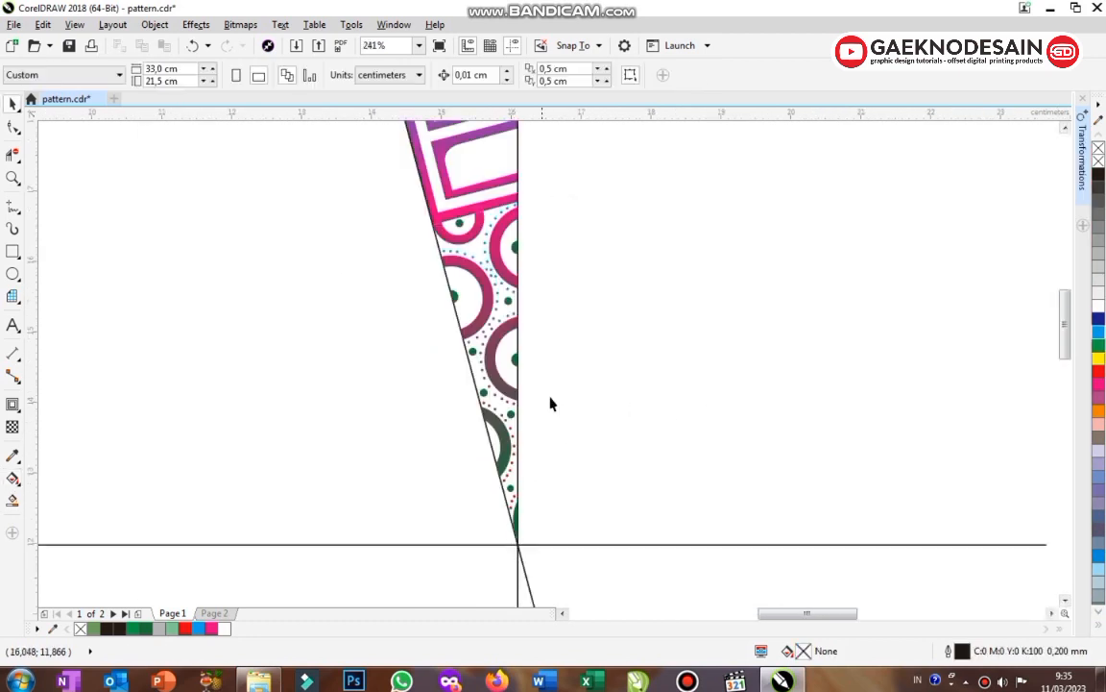
key(space)
key(space)
drag(562, 200, 528, 262)
click(482, 393)
click(1096, 625)
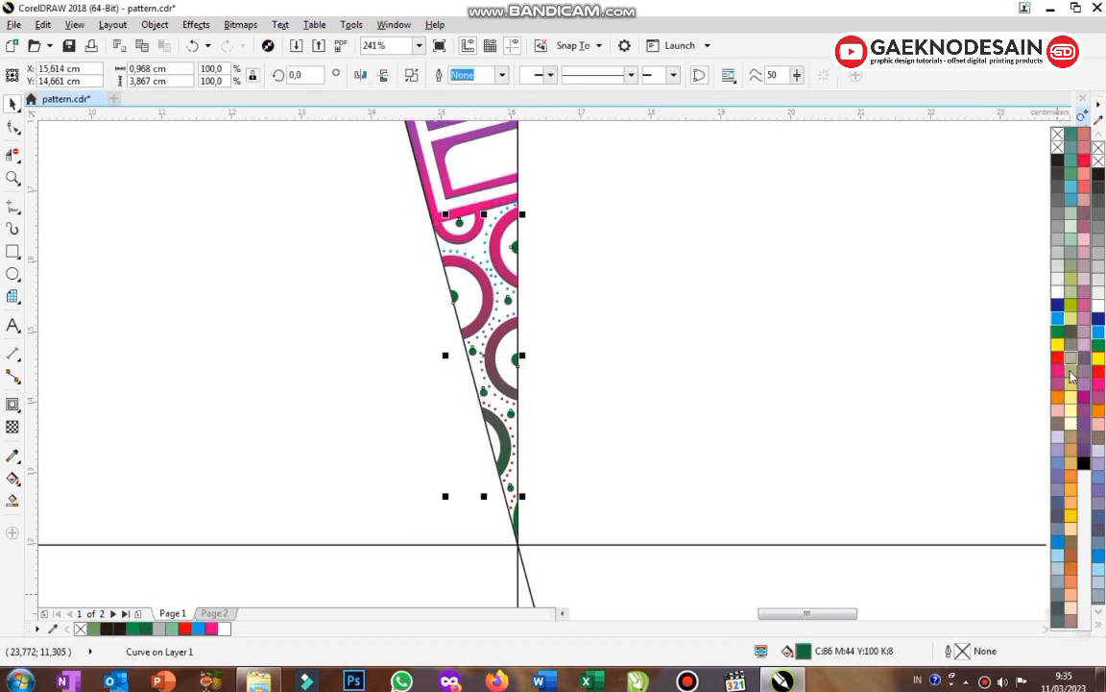
click(1060, 404)
click(659, 310)
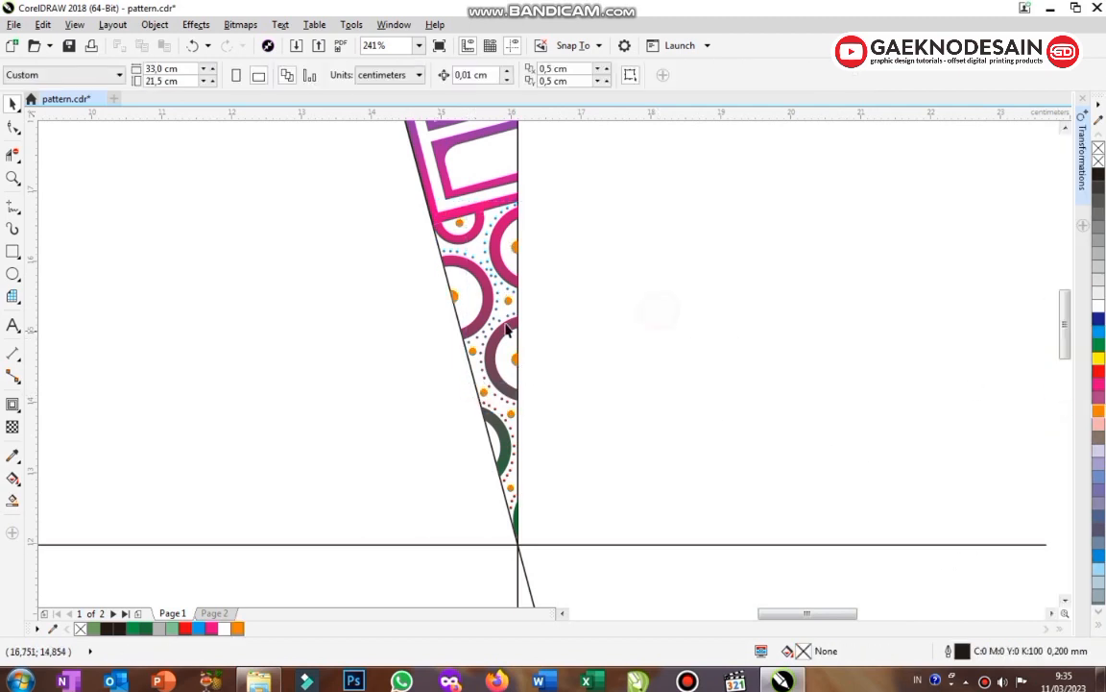
Change the end colour of the E shape's fountain fill at the leaf tip to orange
click(470, 192)
click(586, 204)
scroll(637, 197, down, 3)
key(F2)
drag(549, 324, 672, 106)
click(524, 267)
key(g)
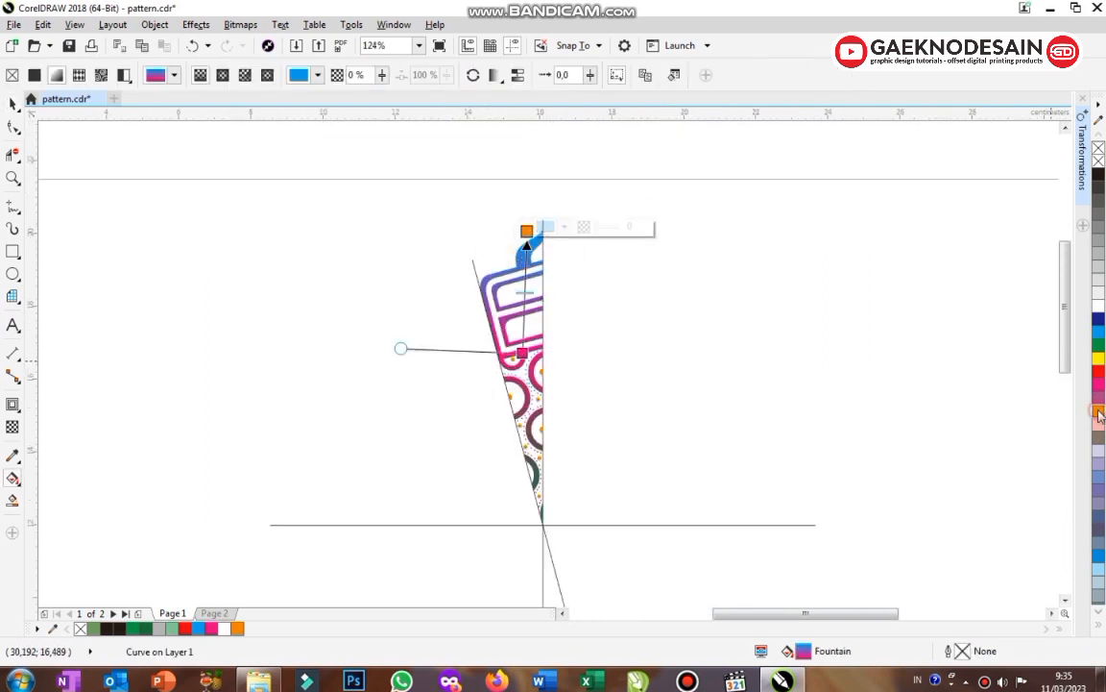
click(1098, 413)
click(639, 375)
Mirror a copy of the grouped half wedge across the vertical guide line and delete the slanted guide line
drag(437, 187, 575, 529)
key(F2)
drag(405, 190, 667, 395)
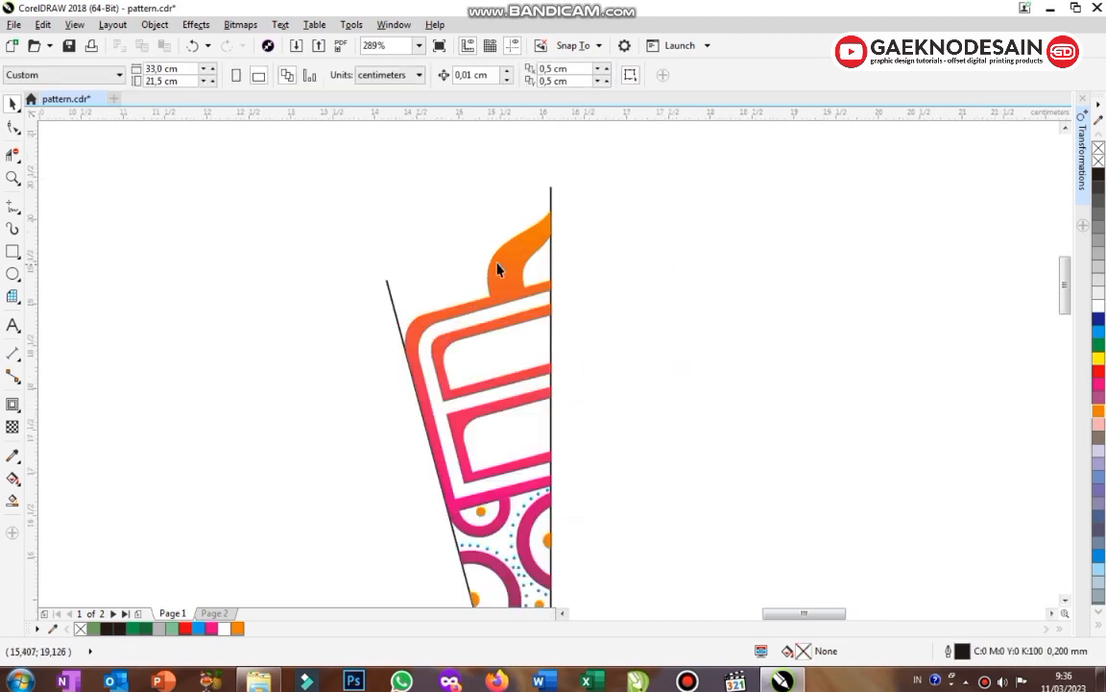
click(498, 267)
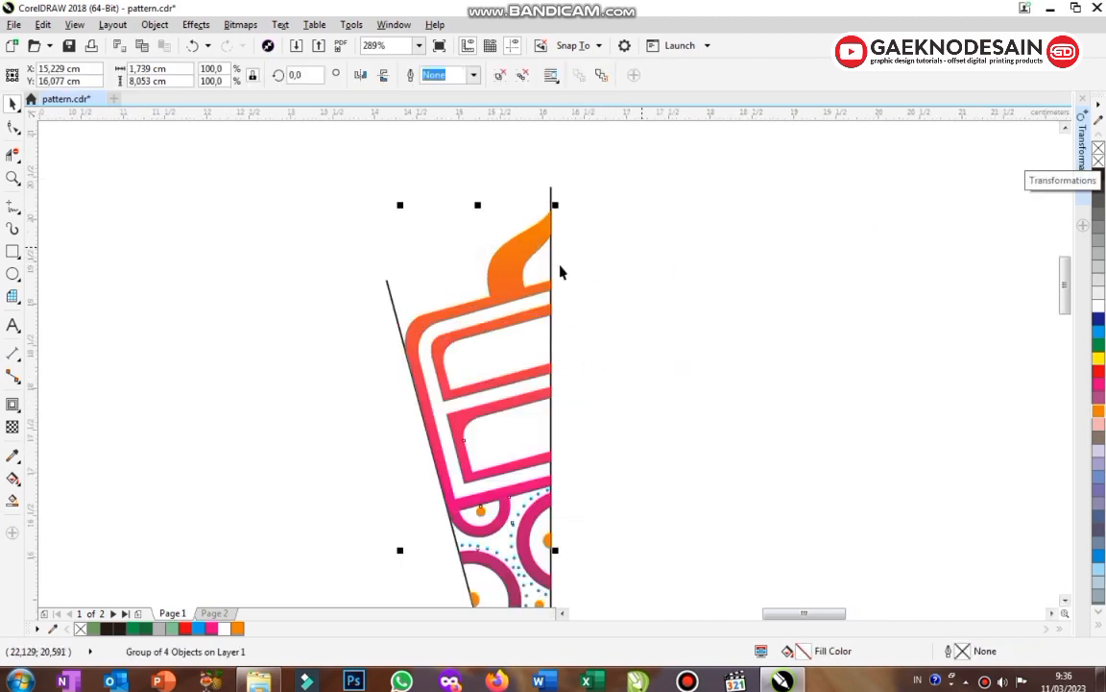
drag(400, 551, 573, 470)
right_click(572, 470)
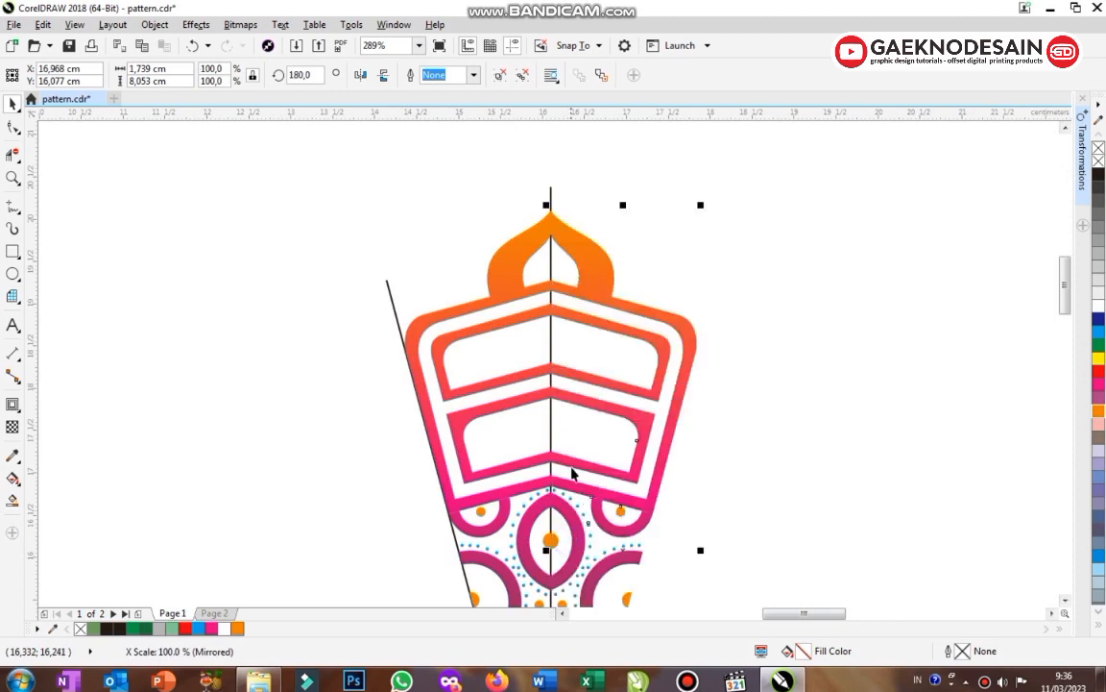
click(389, 289)
key(Delete)
Group the two mirrored halves and place the group's rotation centre at its lower tip on the guide intersection
scroll(497, 297, down, 4)
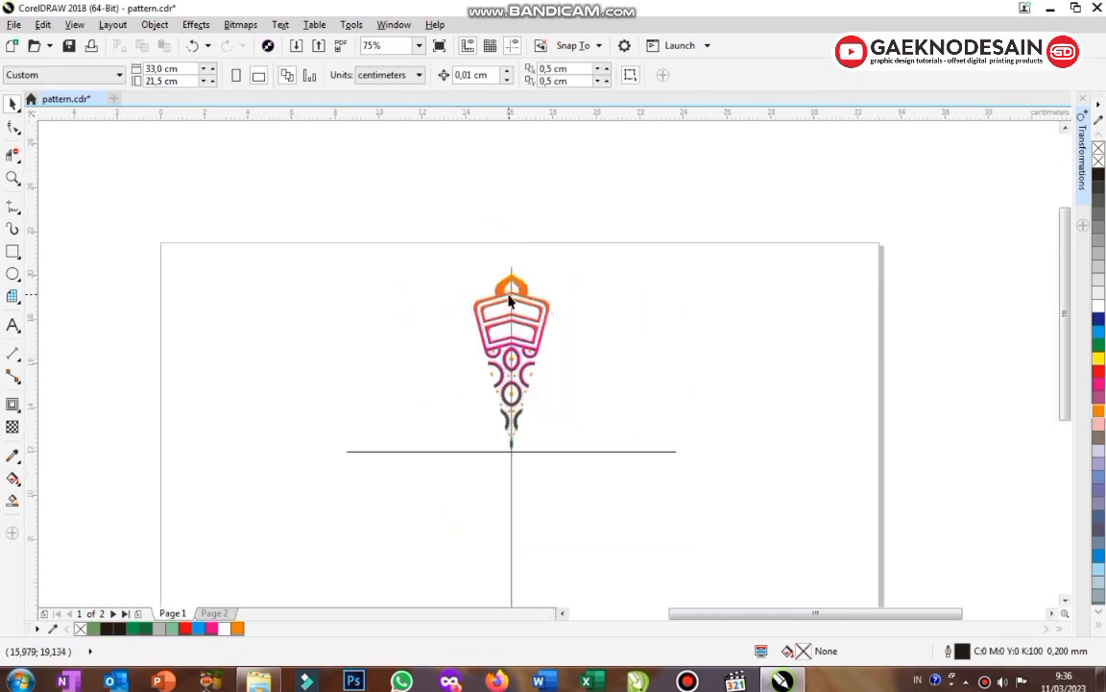
click(523, 295)
shift+click(491, 302)
key(ctrl+g)
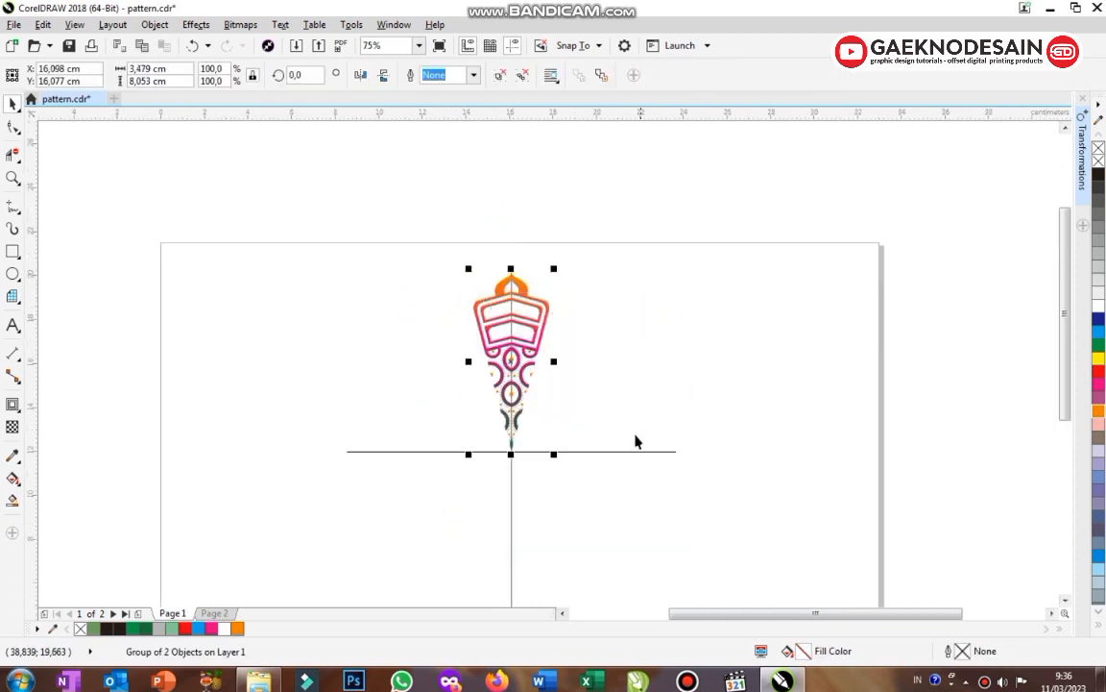
click(528, 344)
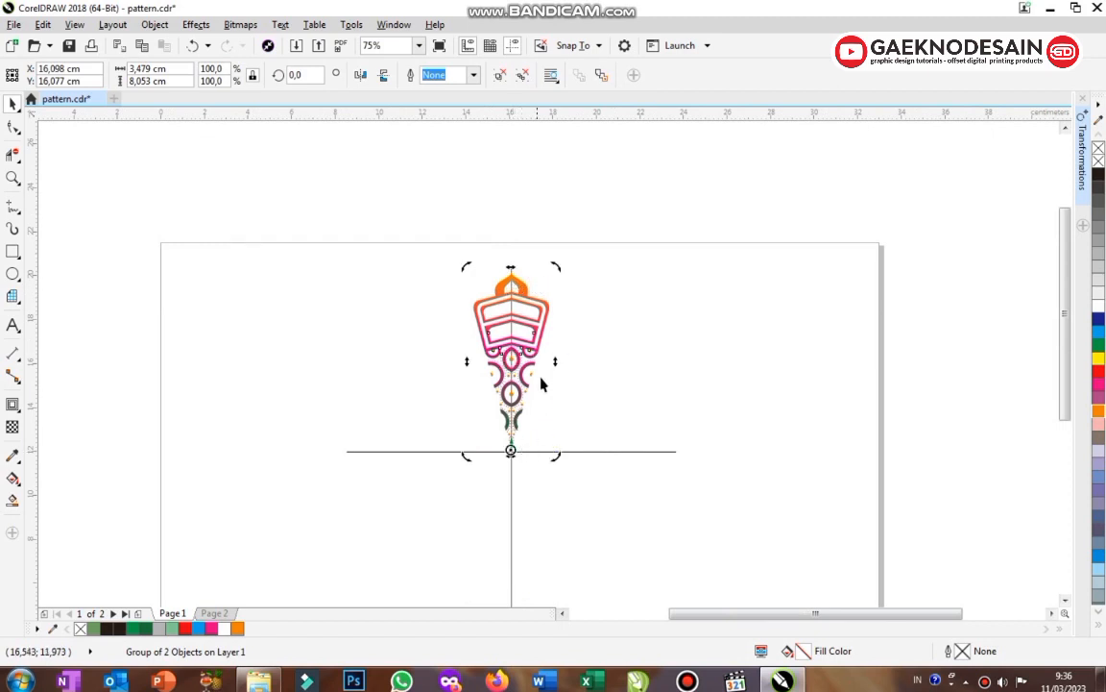
Delete the horizontal and vertical guide lines
click(595, 450)
key(Delete)
click(510, 477)
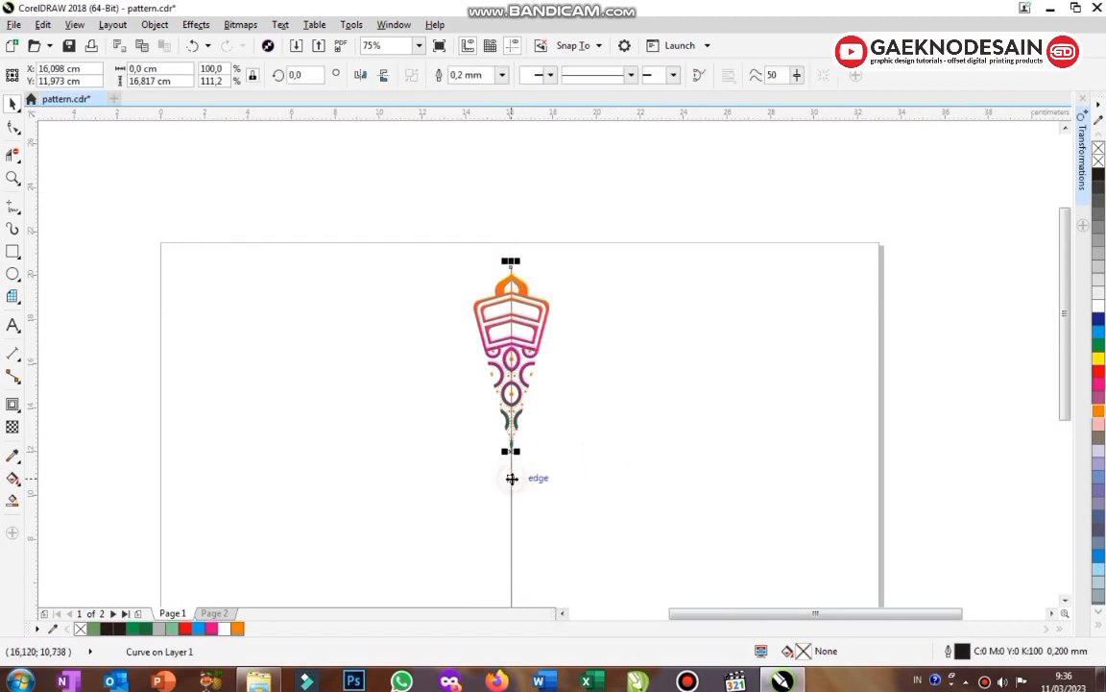
key(Delete)
Rotate copies of the wedge group by 30° around its lower tip, one copy at a time, until twelve wedges complete the circle
click(534, 328)
key(alt+F8)
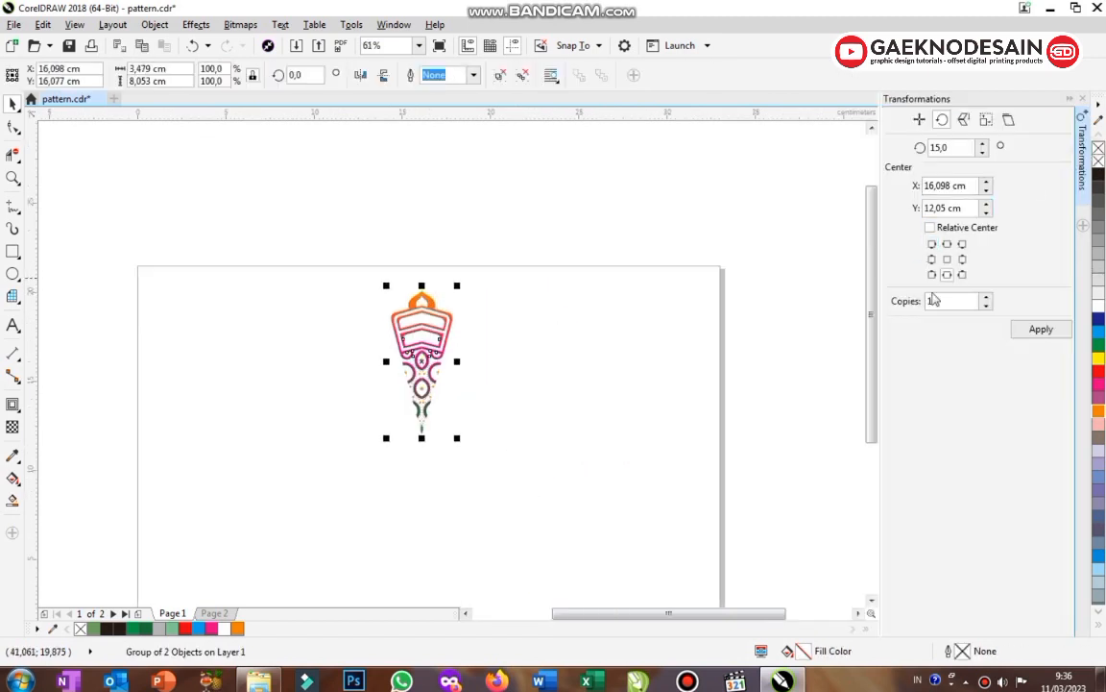
click(1046, 332)
click(1046, 331)
click(1046, 331)
click(1046, 331)
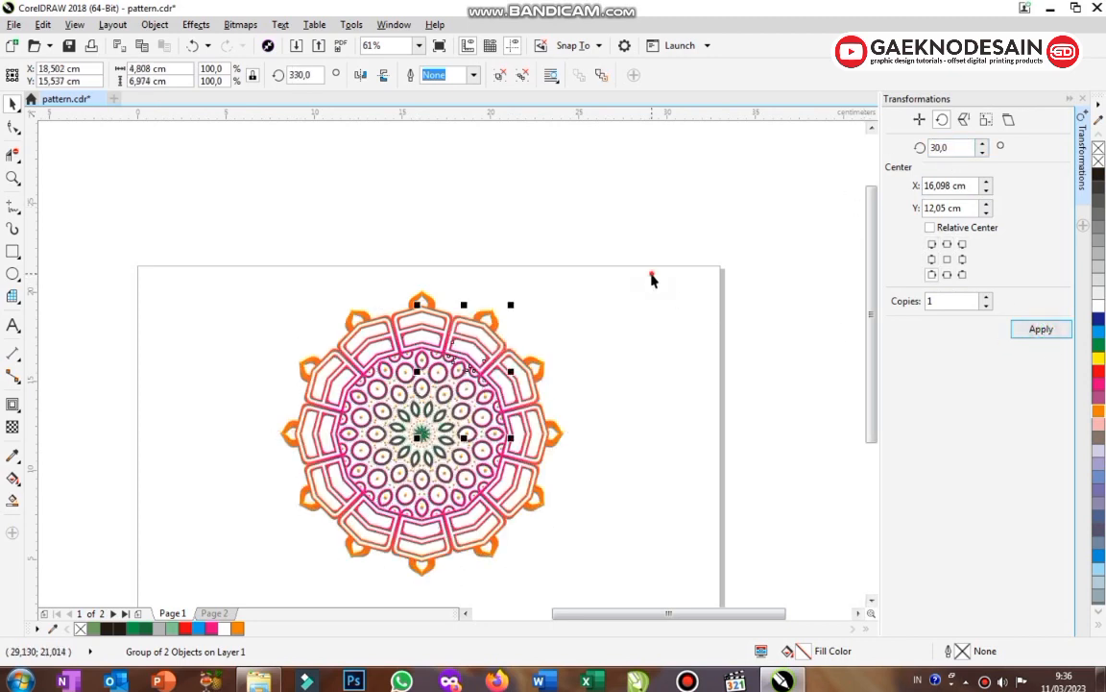
Group all twelve wedges of the circular pattern into one object
drag(235, 251, 714, 585)
click(617, 403)
scroll(528, 374, down, 2)
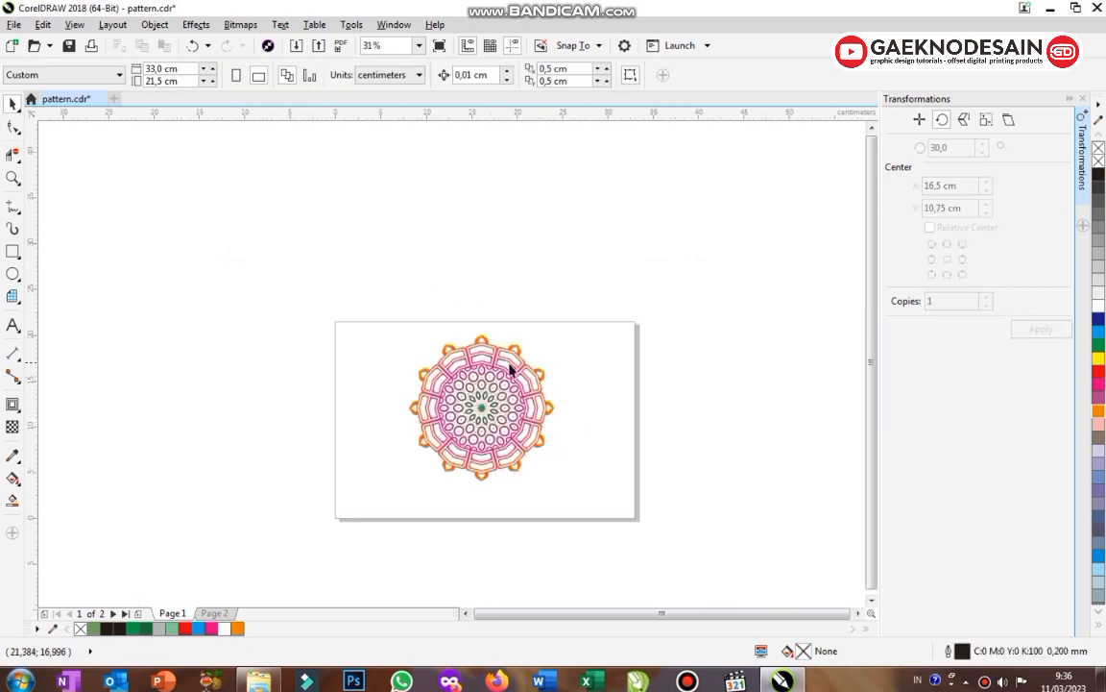
drag(620, 488, 620, 487)
click(544, 305)
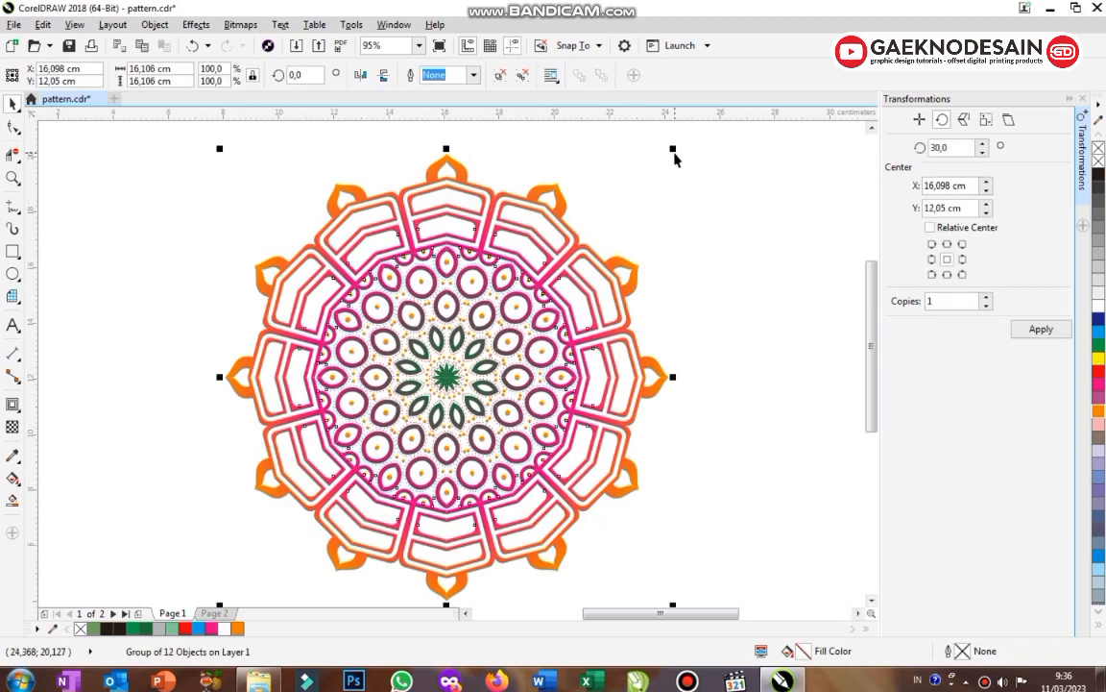
Scale the circular pattern to about 73.7% around its centre and move it slightly down towards the middle of the page
drag(675, 149, 597, 187)
click(667, 223)
drag(513, 280, 524, 302)
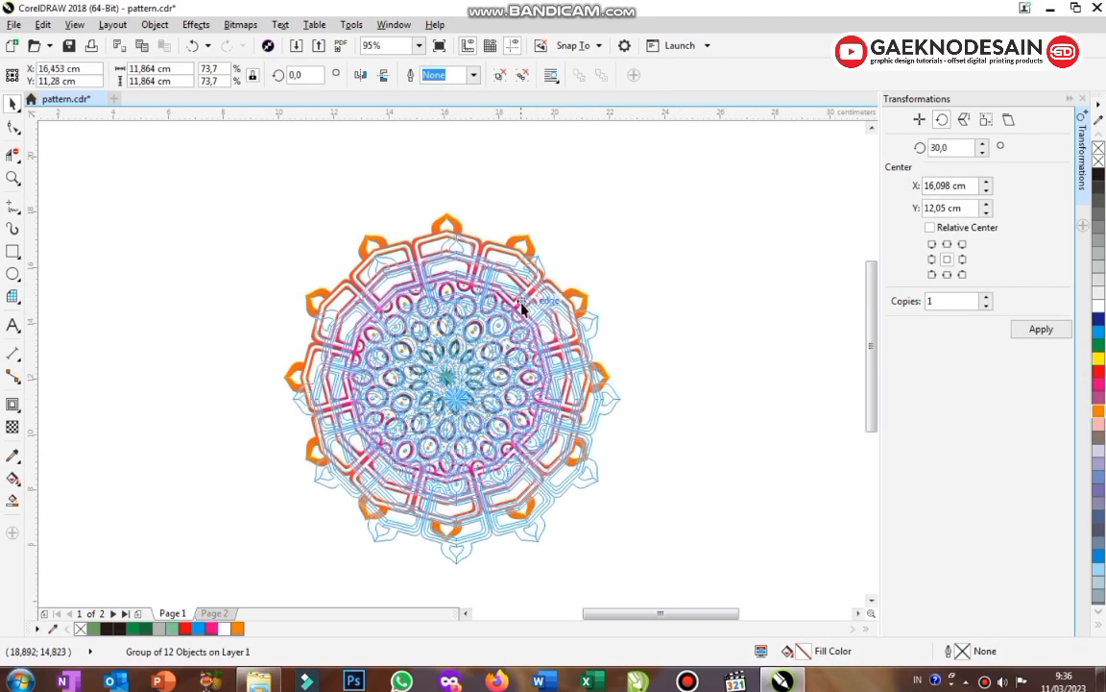
click(654, 281)
scroll(653, 282, down, 1)
click(1070, 98)
key(F2)
drag(531, 239, 607, 330)
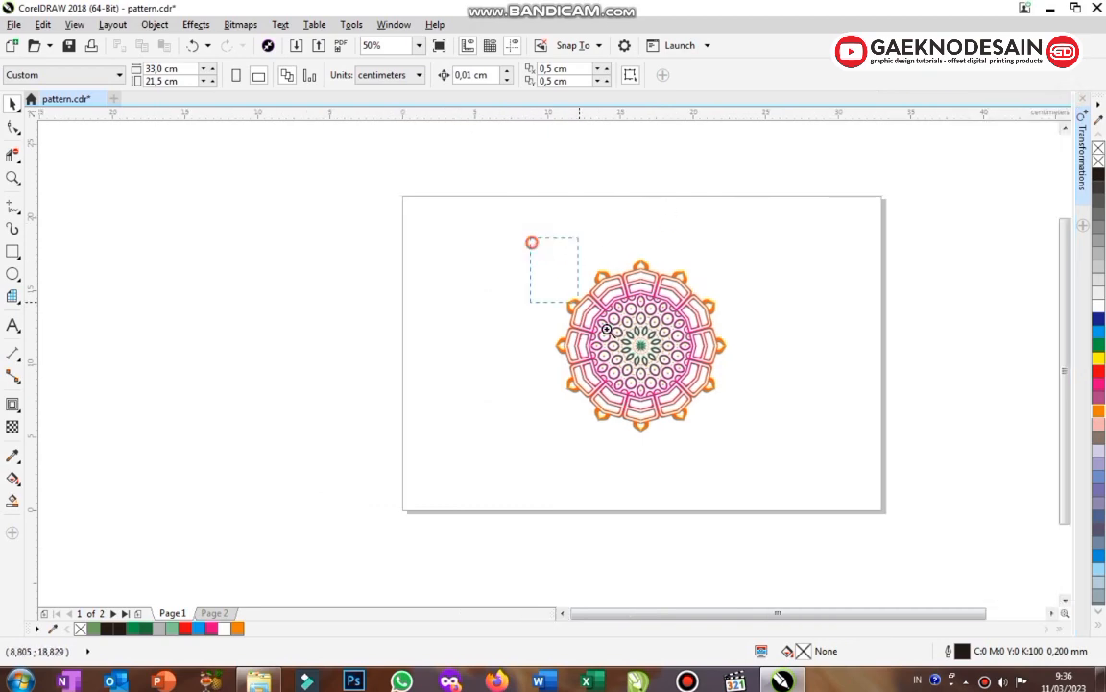
drag(758, 462, 758, 462)
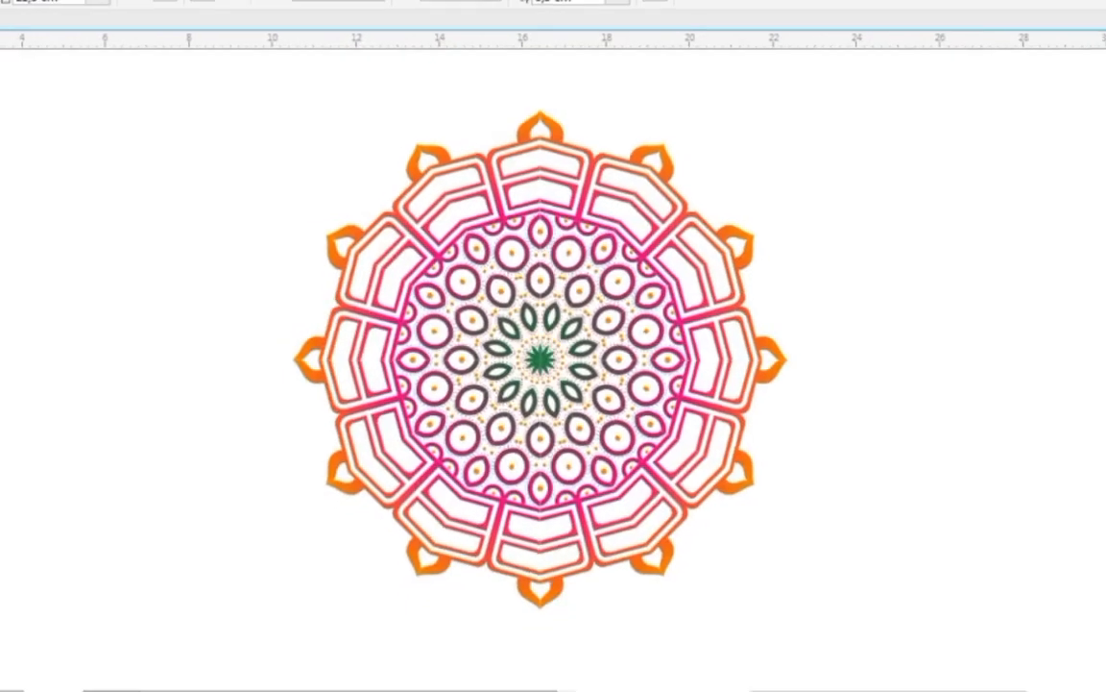